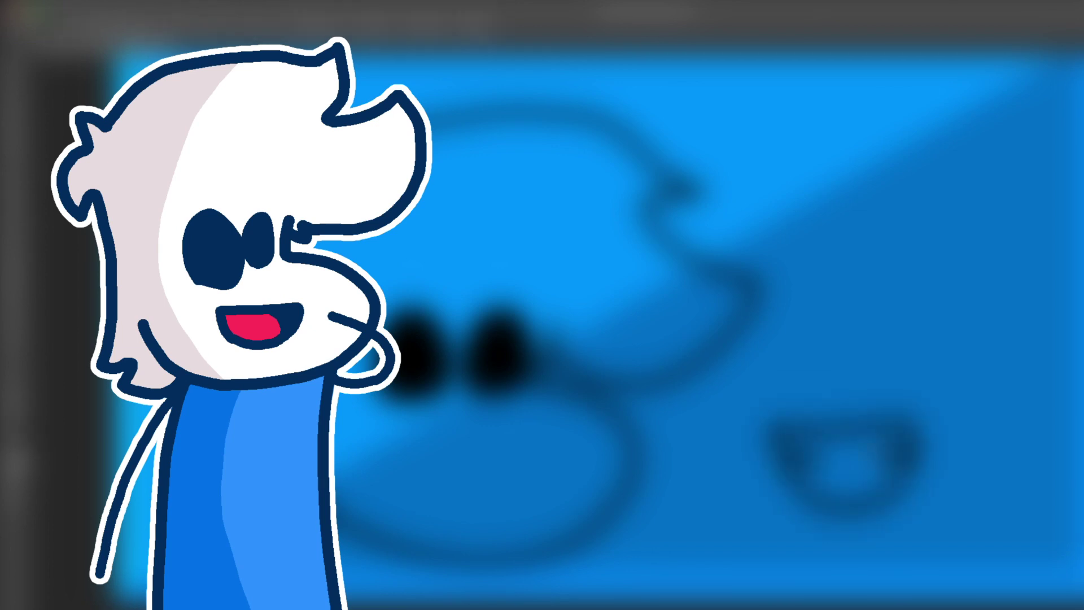
key(ctrl+minus)
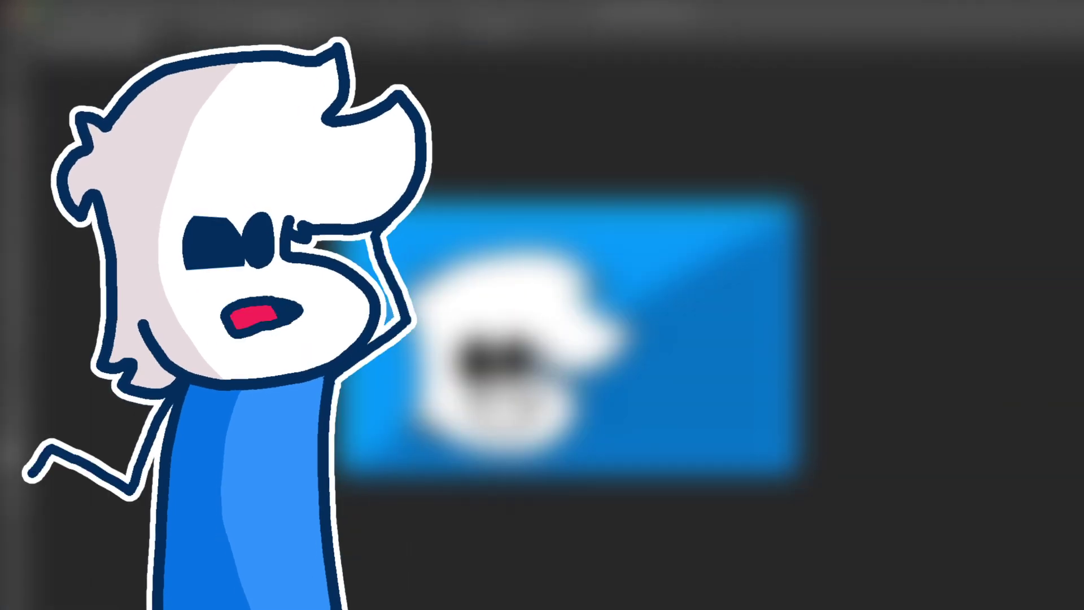
key(ctrl+plus)
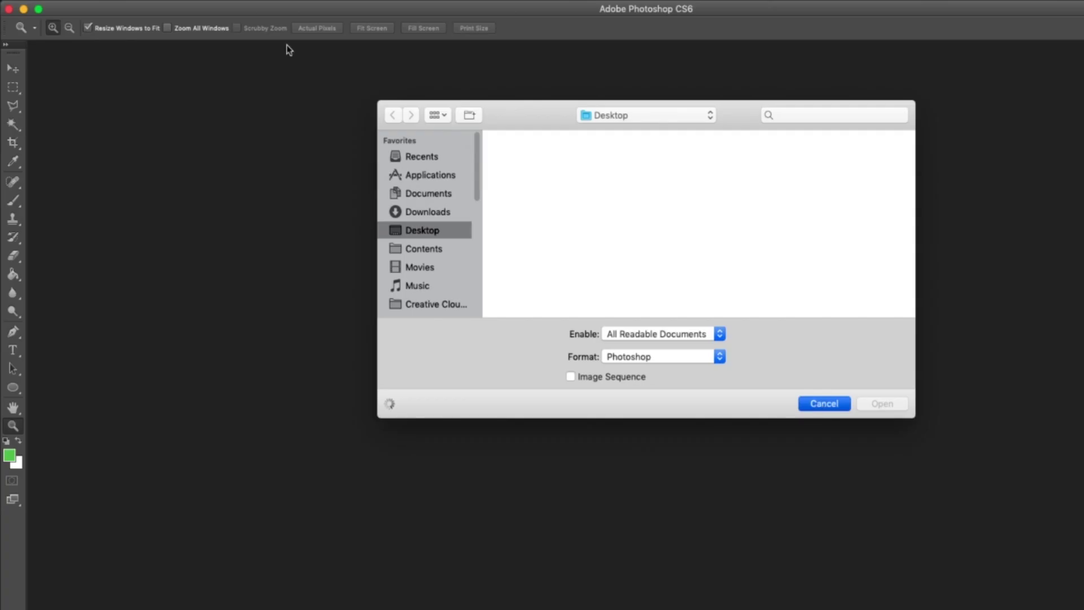
Create a new 1920 by 1080 pixel document at 72 pixels/inch in RGB Color.
key(Escape)
click(108, 1)
click(120, 11)
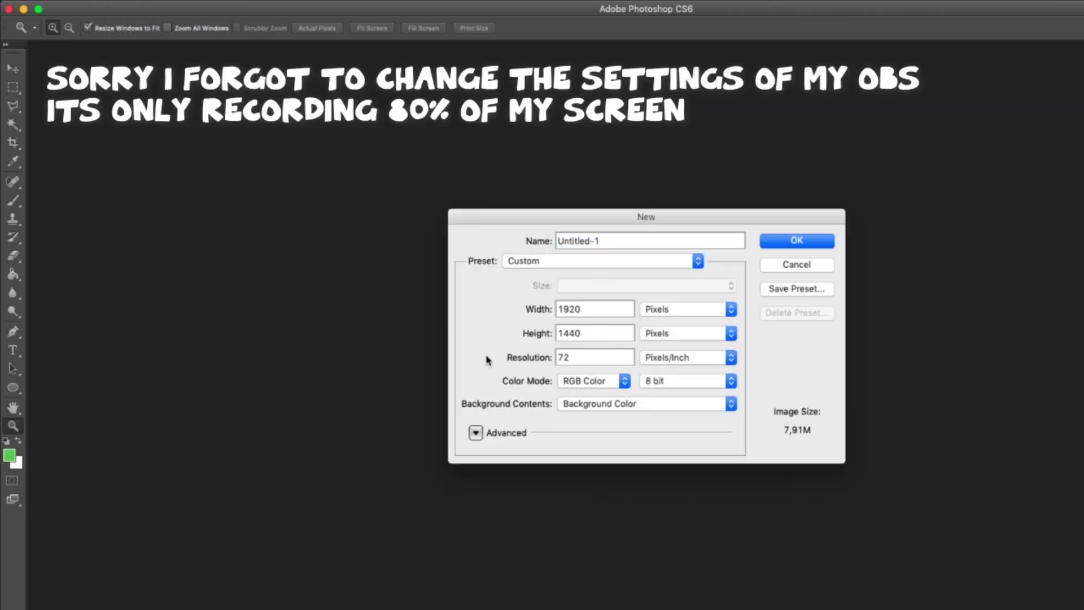
text(1080)
drag(563, 333, 582, 331)
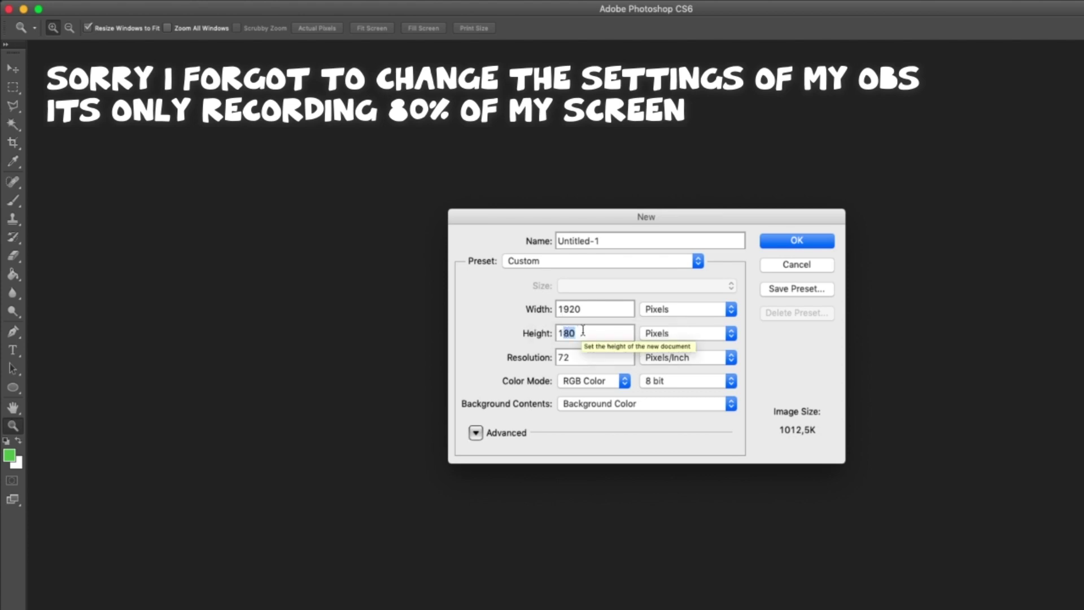
text(080)
key(Return)
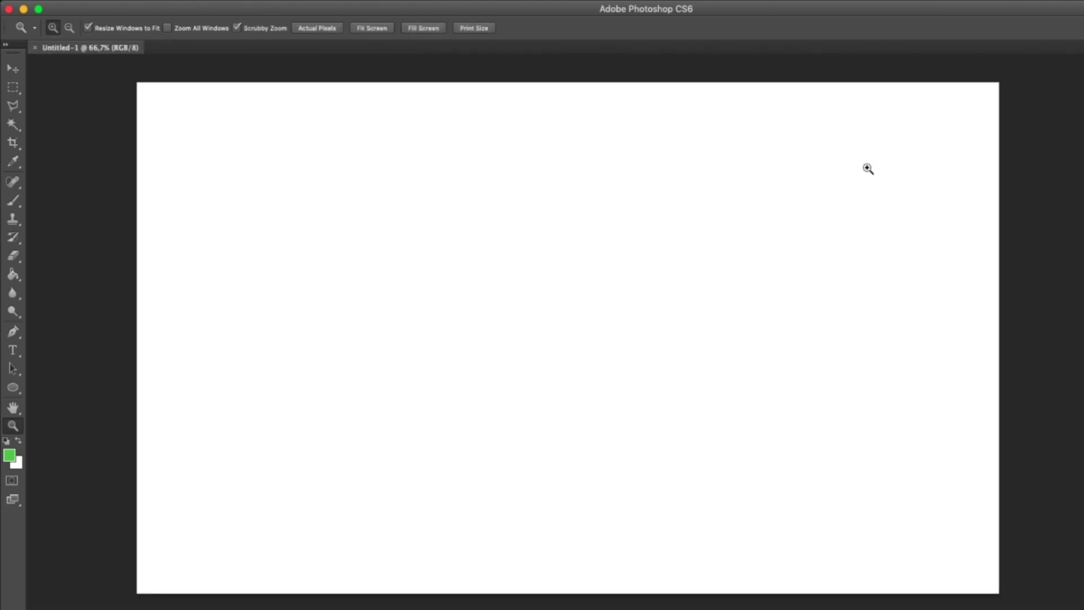
Choose a bright blue foreground colour and fill the canvas area above the diagonal with it.
drag(702, 223, 693, 236)
key(m)
key(v)
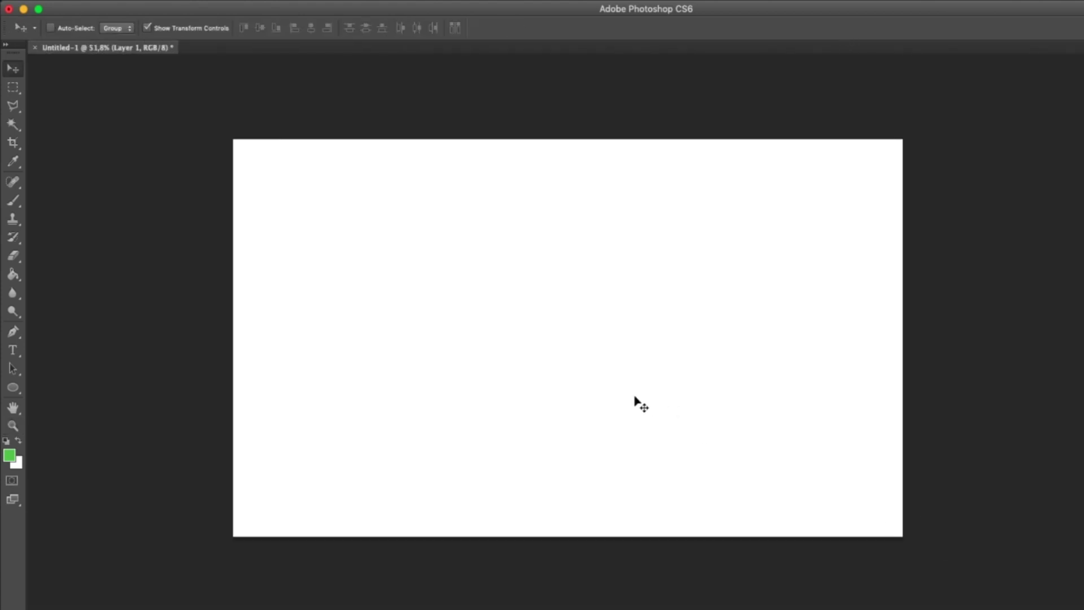
key(b)
click(10, 455)
click(656, 318)
click(610, 231)
drag(662, 317, 662, 306)
click(783, 217)
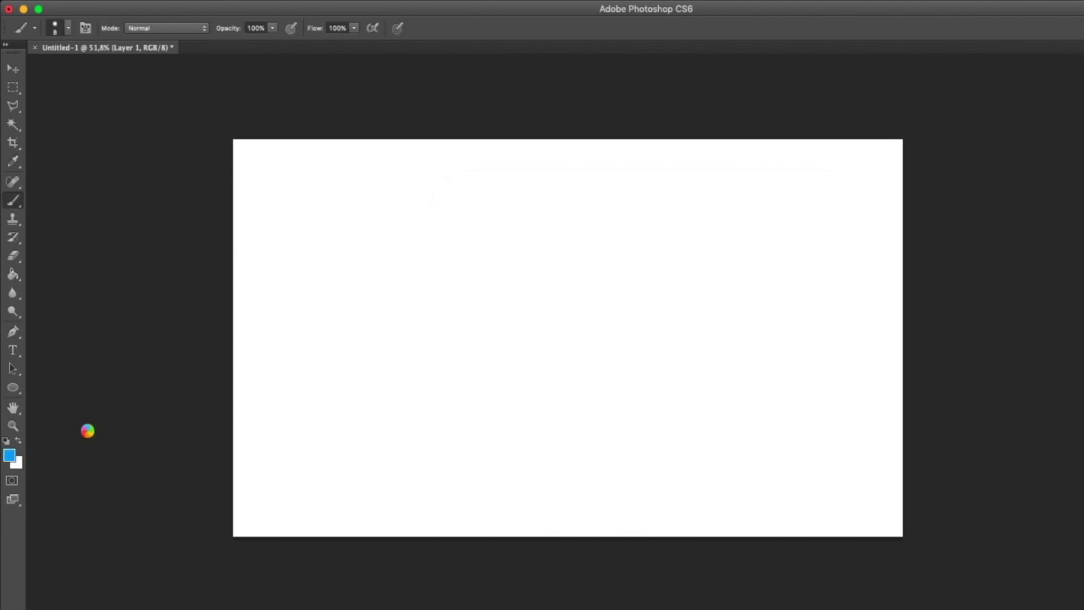
key(g)
click(512, 321)
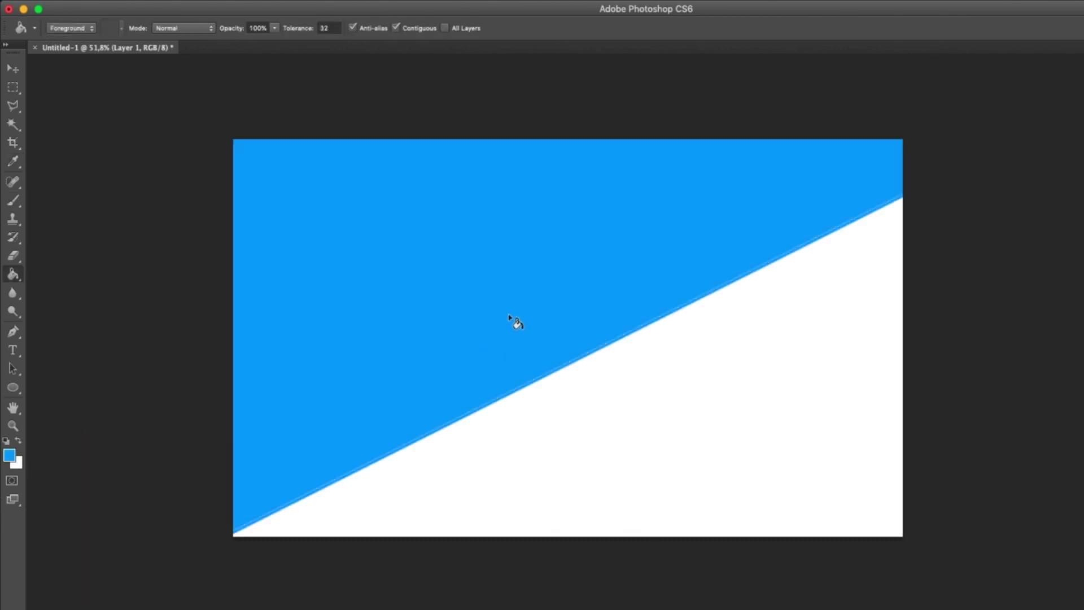
Choose a darker blue foreground colour and fill the remaining area below the diagonal.
click(13, 457)
click(627, 286)
click(619, 262)
click(780, 221)
click(775, 382)
Move the two-tone blue layer upward and stretch its lower edge down to the canvas bottom.
key(v)
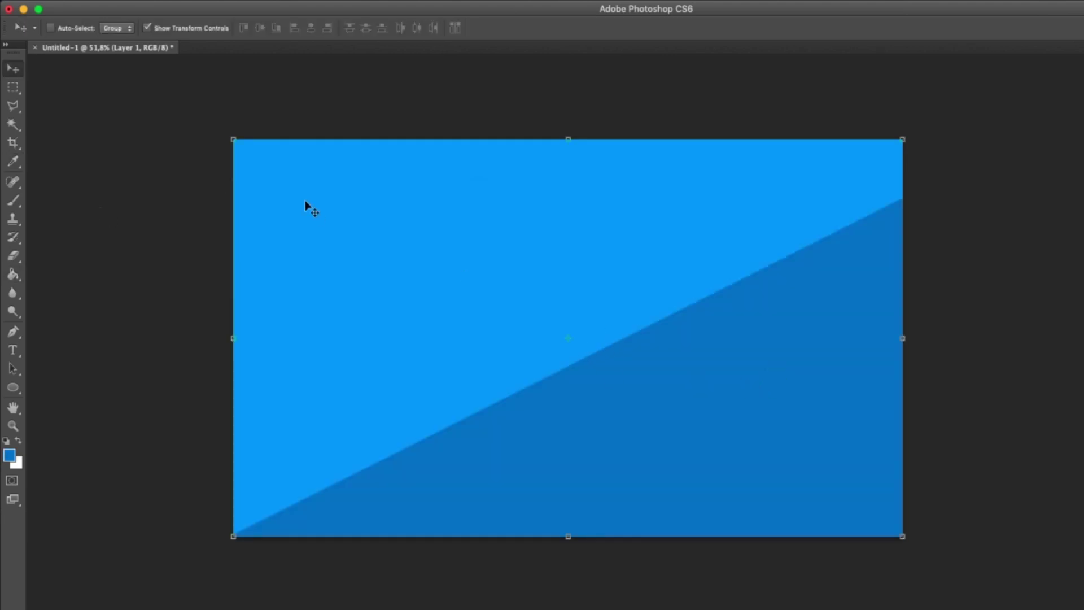
drag(305, 201, 316, 145)
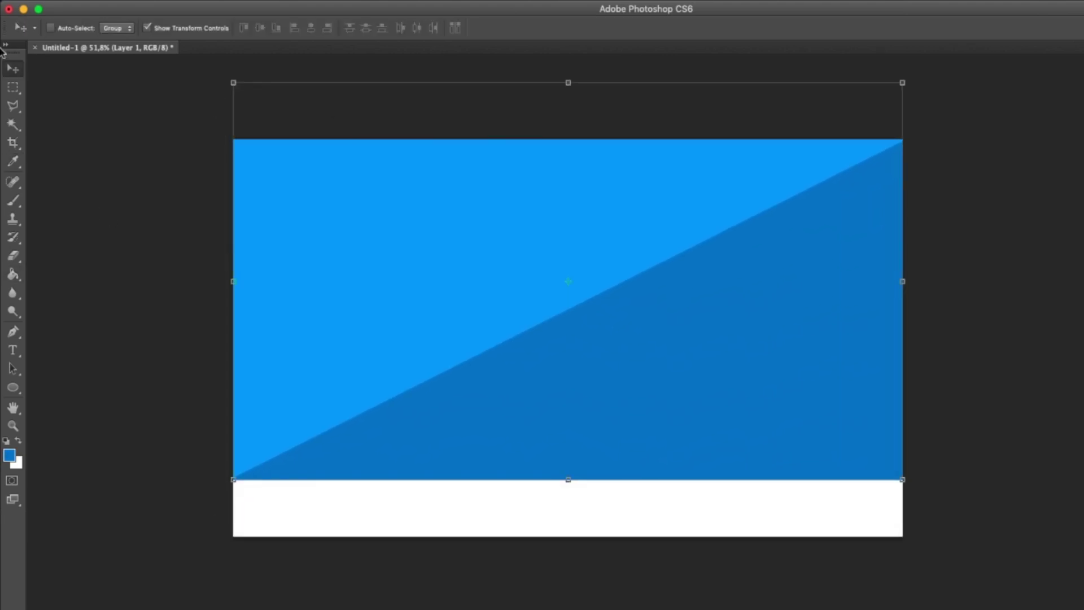
drag(569, 480, 571, 539)
click(679, 27)
key(z)
drag(600, 211, 596, 211)
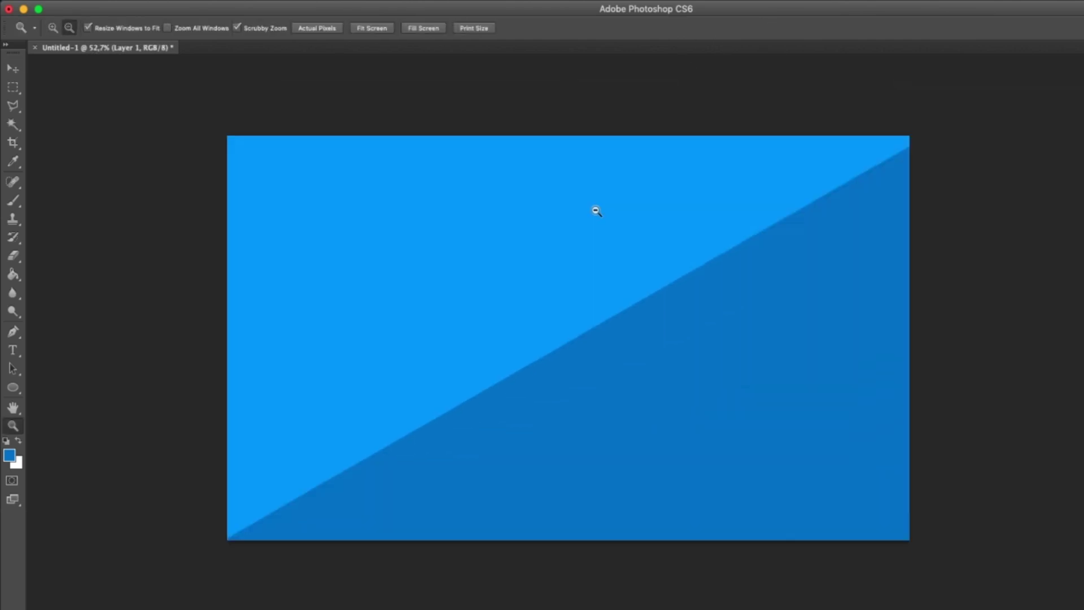
key(v)
key(z)
click(13, 69)
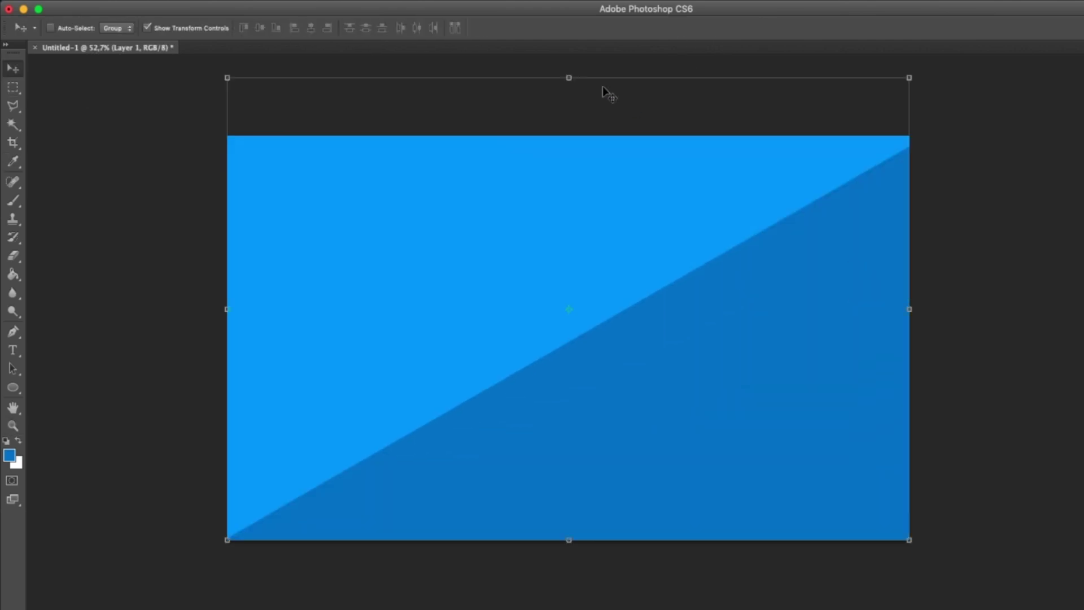
key(z)
drag(653, 257, 649, 255)
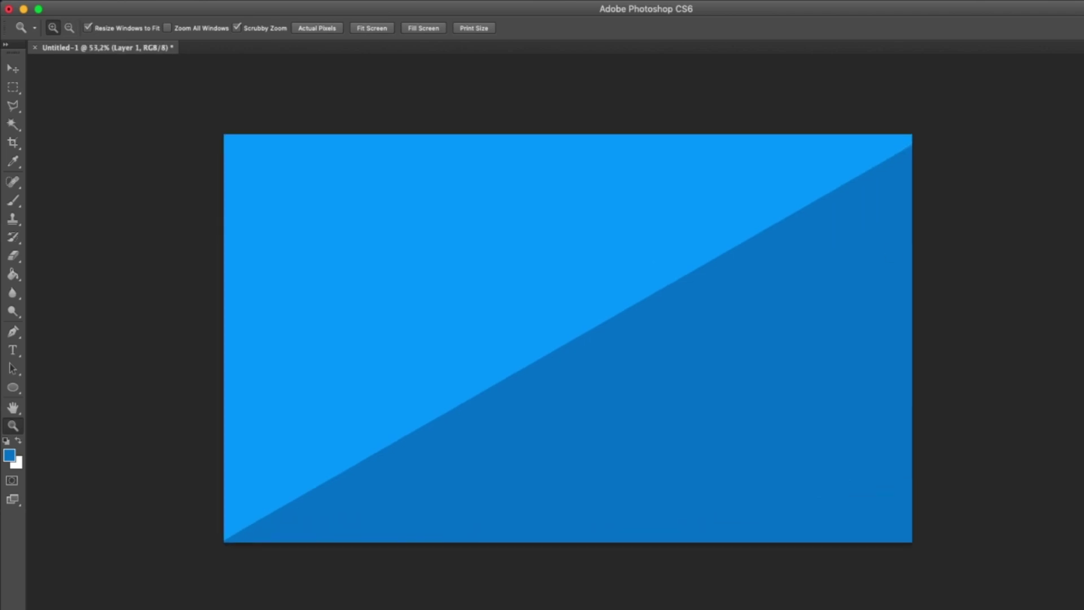
click(20, 89)
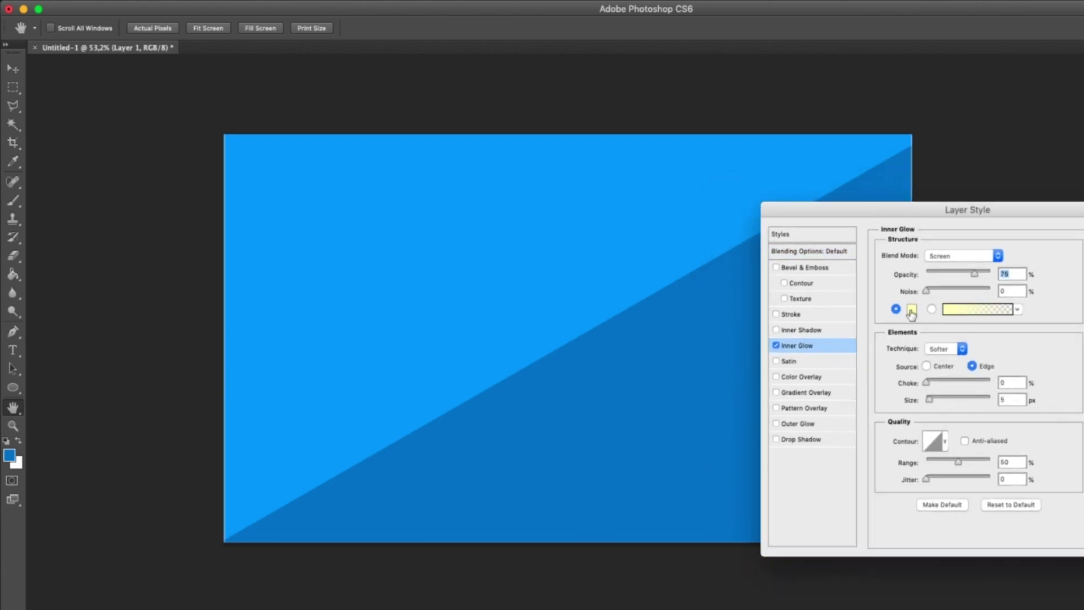
click(912, 309)
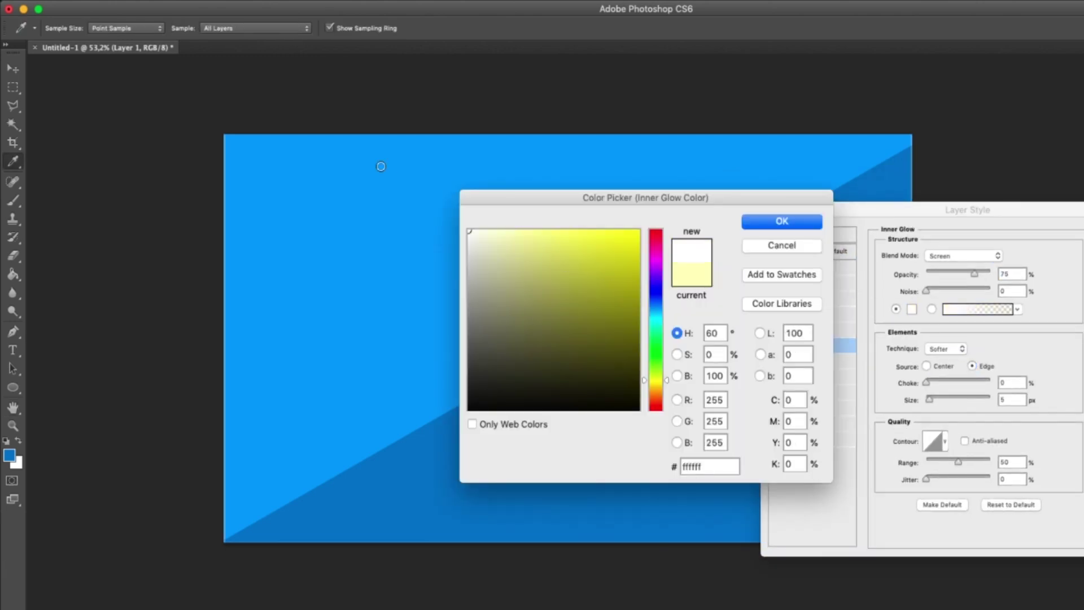
click(782, 221)
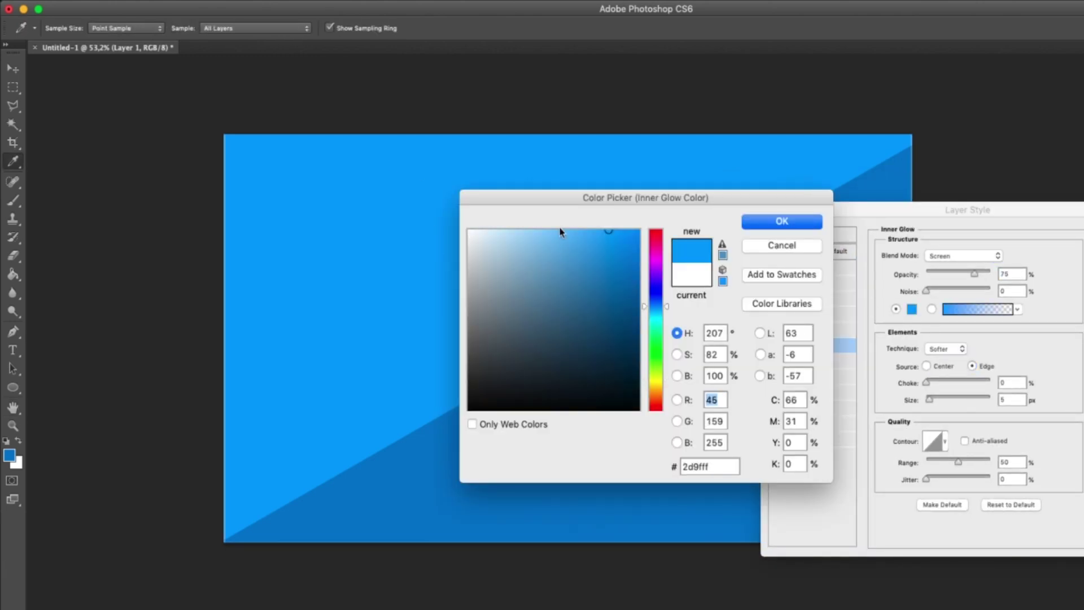
click(504, 233)
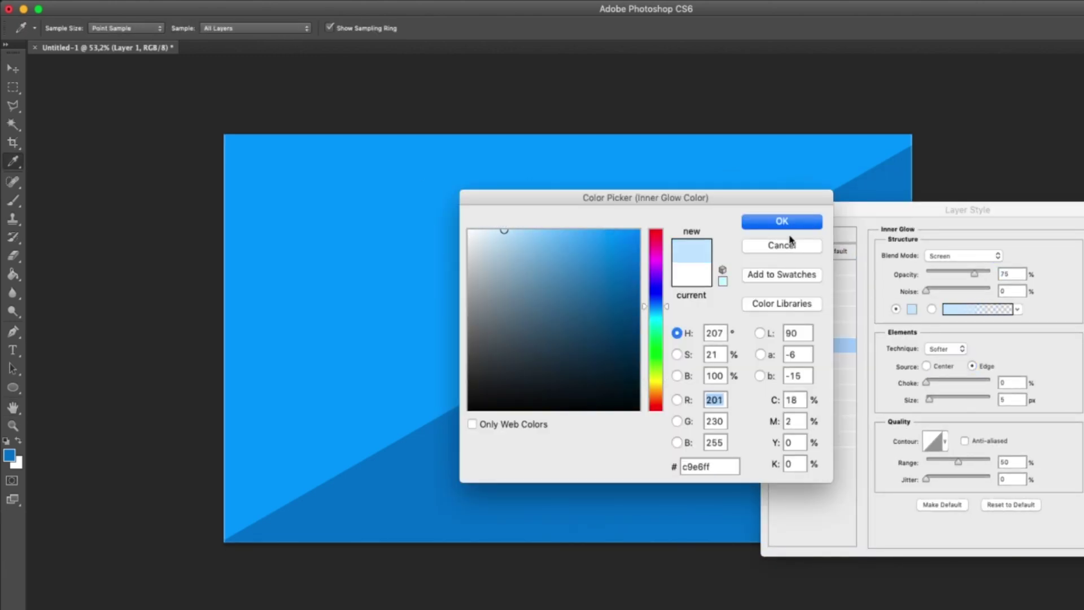
click(782, 220)
drag(929, 399, 956, 400)
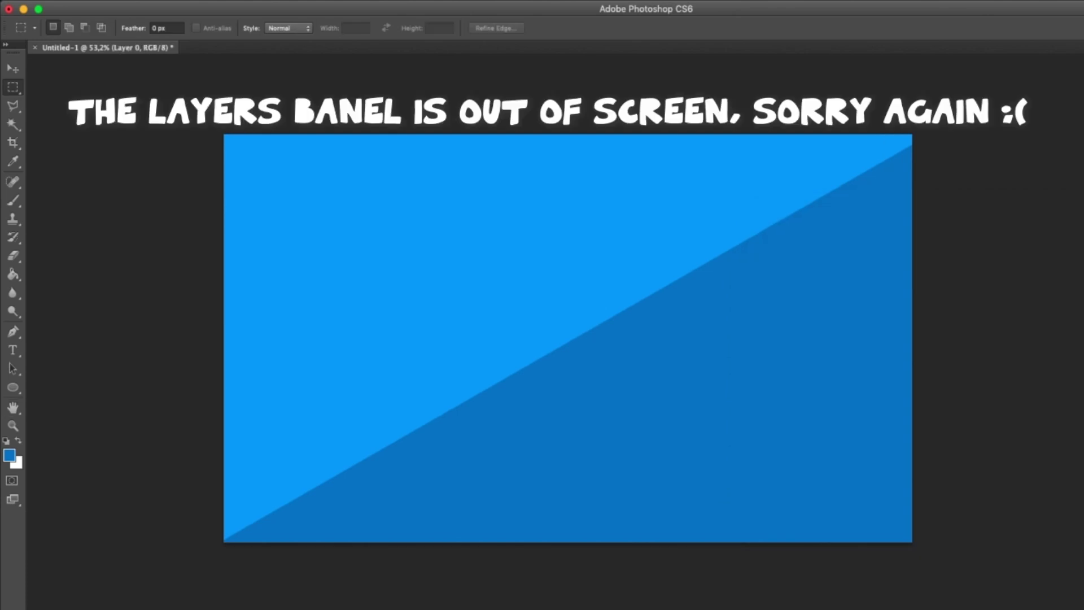
Add a light cyan inner glow border to the background with 100% choke and 54 px size, and change its blend mode.
key(v)
key(z)
drag(837, 269, 806, 254)
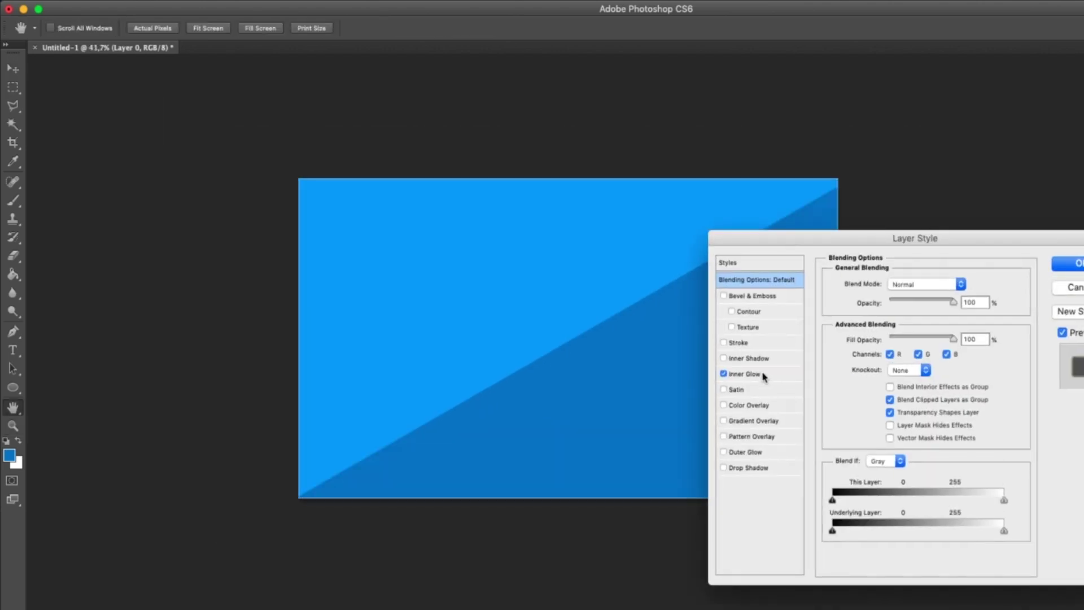
click(758, 375)
click(859, 338)
drag(653, 345, 656, 317)
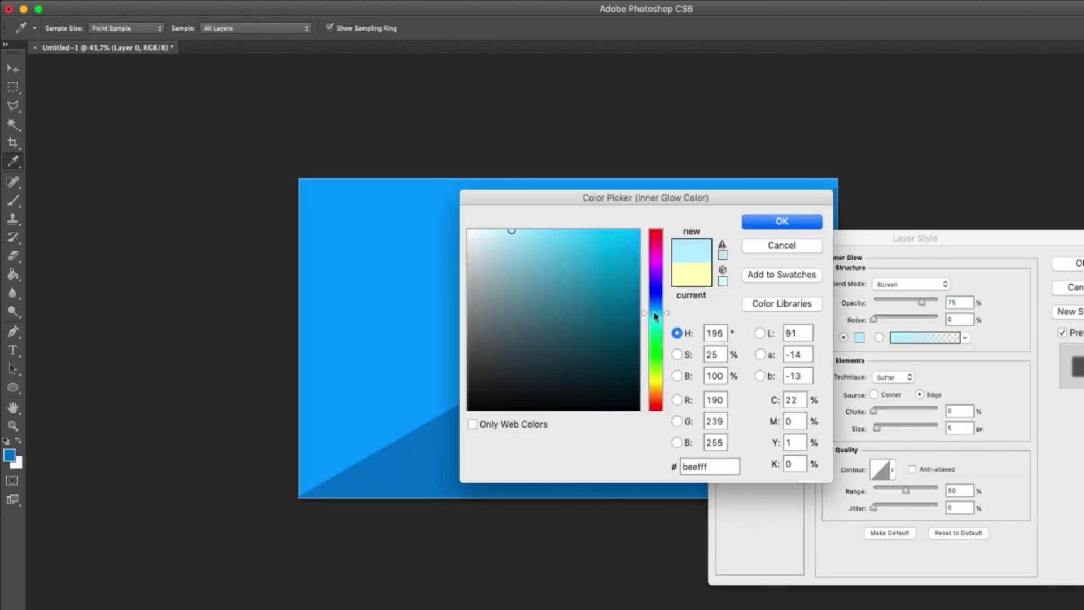
click(791, 221)
drag(910, 425, 892, 428)
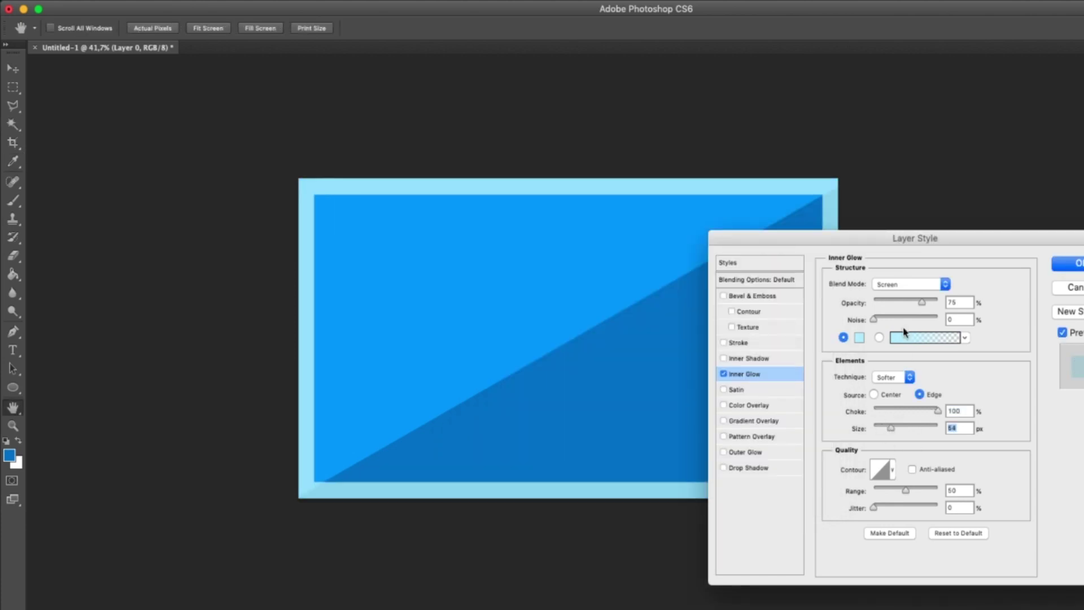
click(909, 284)
click(899, 334)
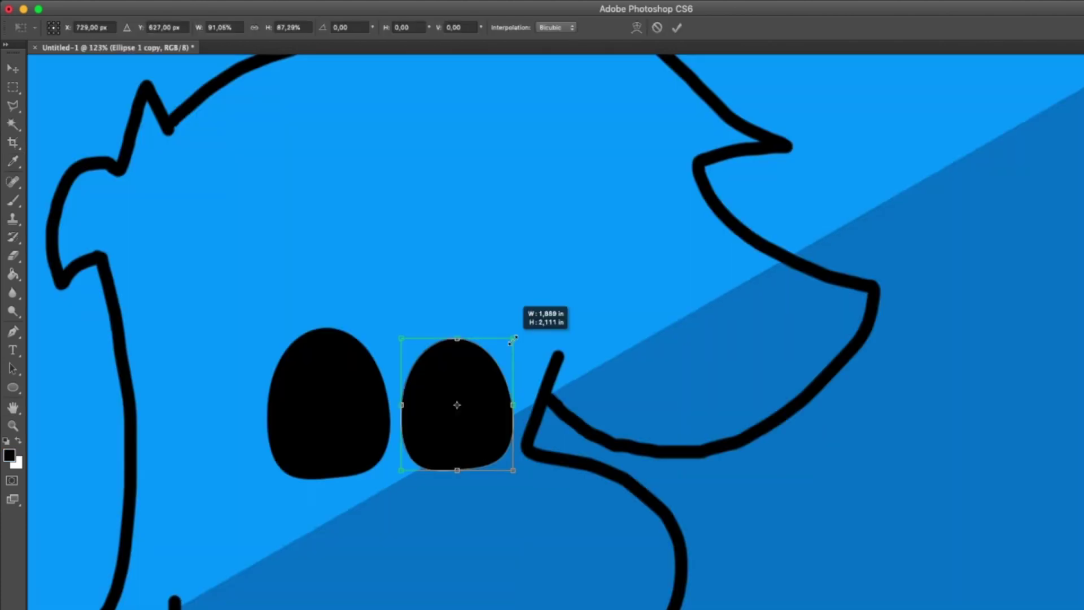
Resize and reshape the copied black eye ellipse beside the first eye and apply the transformation.
drag(513, 327, 470, 332)
right_click(453, 334)
click(497, 409)
click(676, 27)
key(z)
drag(636, 299, 548, 305)
click(1081, 372)
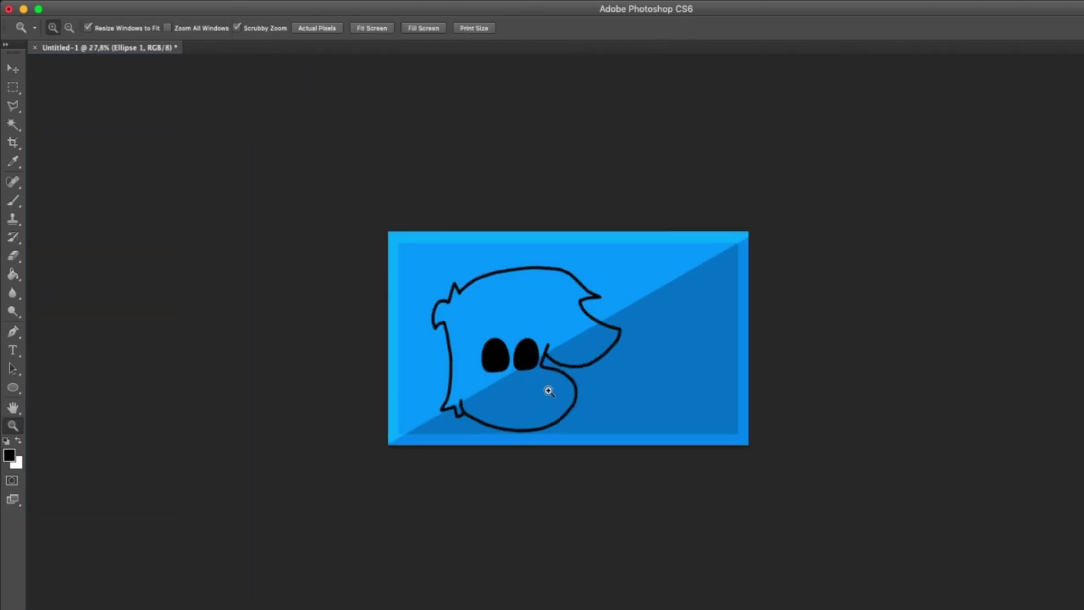
drag(502, 384, 559, 384)
key(b)
drag(428, 440, 574, 448)
key(super+z)
mouse_move(412, 418)
mouse_down()
mouse_move(533, 496)
mouse_move(445, 459)
mouse_up()
key(super+z)
mouse_move(397, 419)
mouse_down()
mouse_move(513, 412)
mouse_move(391, 426)
mouse_move(530, 429)
mouse_move(410, 434)
mouse_up()
key(super+z)
key(super+z)
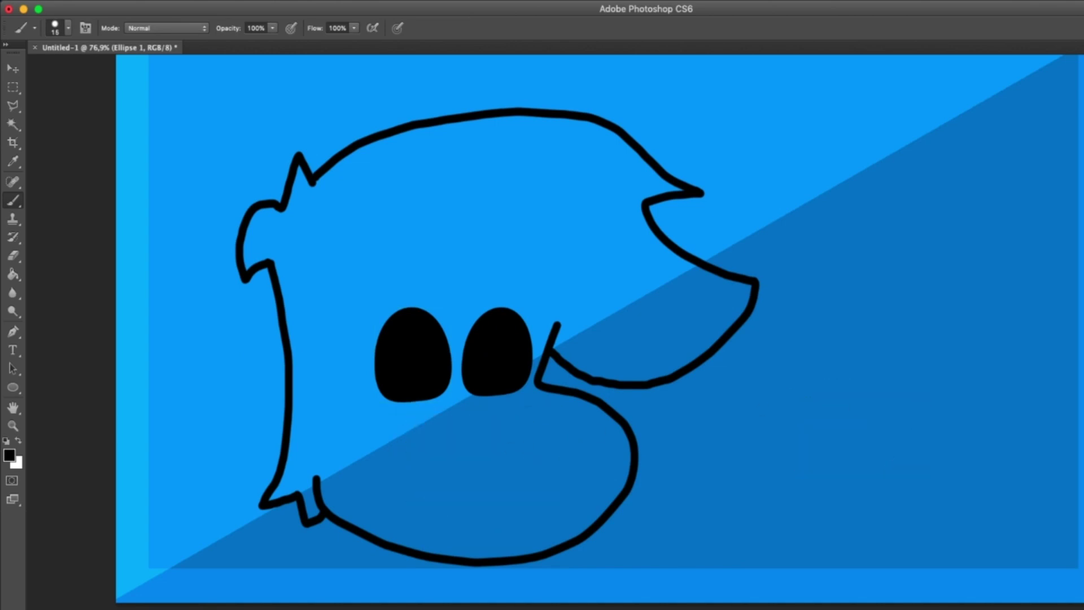
Draw a black half-moon smiling mouth with two short tooth lines beside the head using the 15 px brush.
drag(860, 402, 777, 415)
key(super+z)
mouse_move(773, 428)
mouse_down()
mouse_move(898, 423)
mouse_move(798, 440)
mouse_move(791, 470)
mouse_move(820, 458)
mouse_up()
key(z)
key(b)
key(super+z)
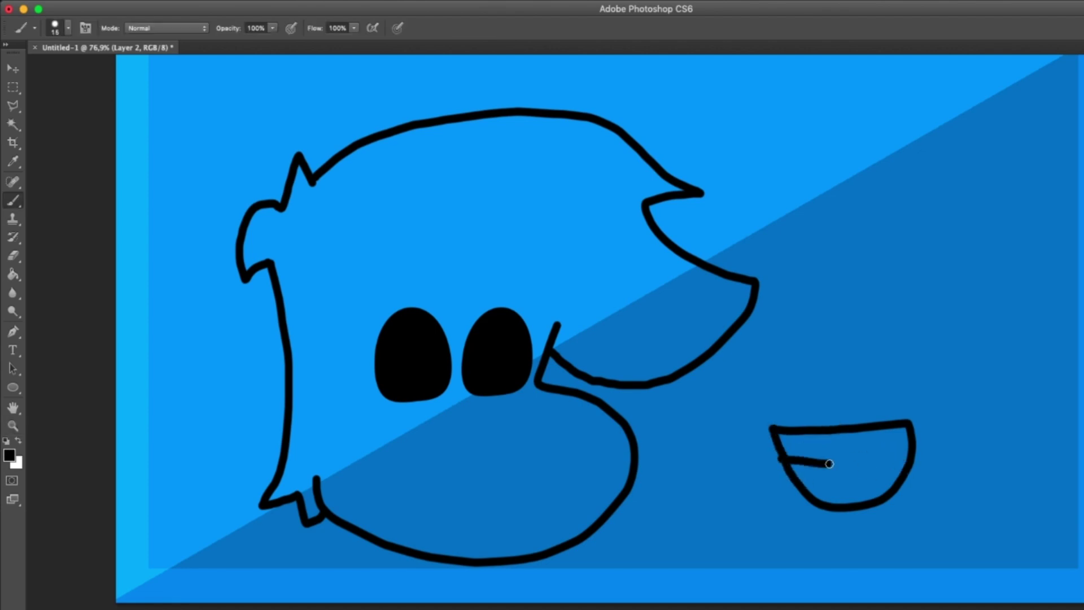
key(z)
key(b)
Flip the drawn mouth horizontally and apply the transformation.
scroll(898, 473, down, 5)
key(v)
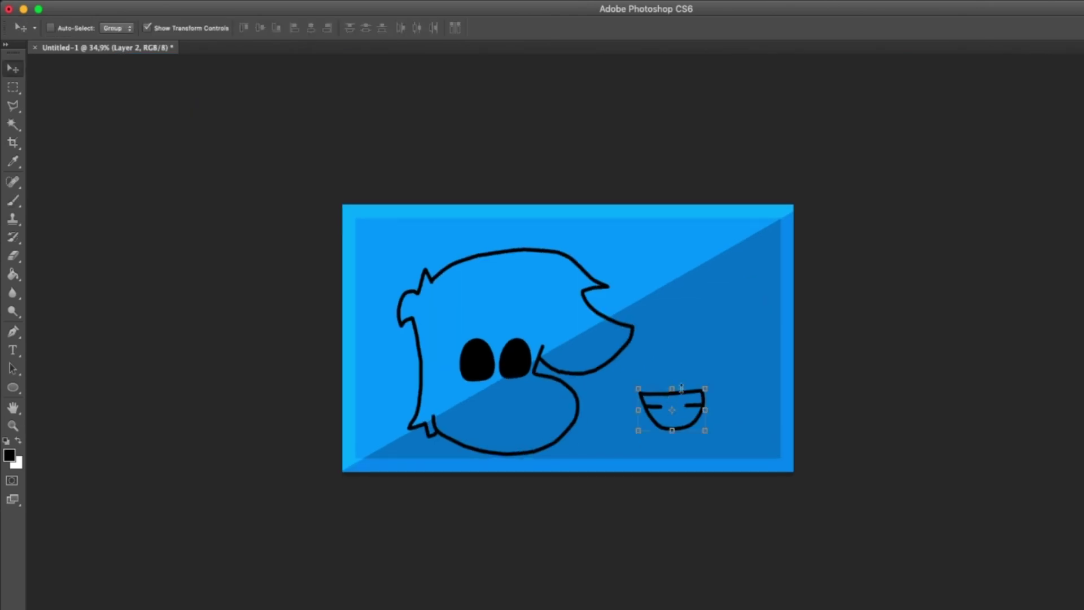
click(681, 389)
right_click(682, 418)
click(723, 605)
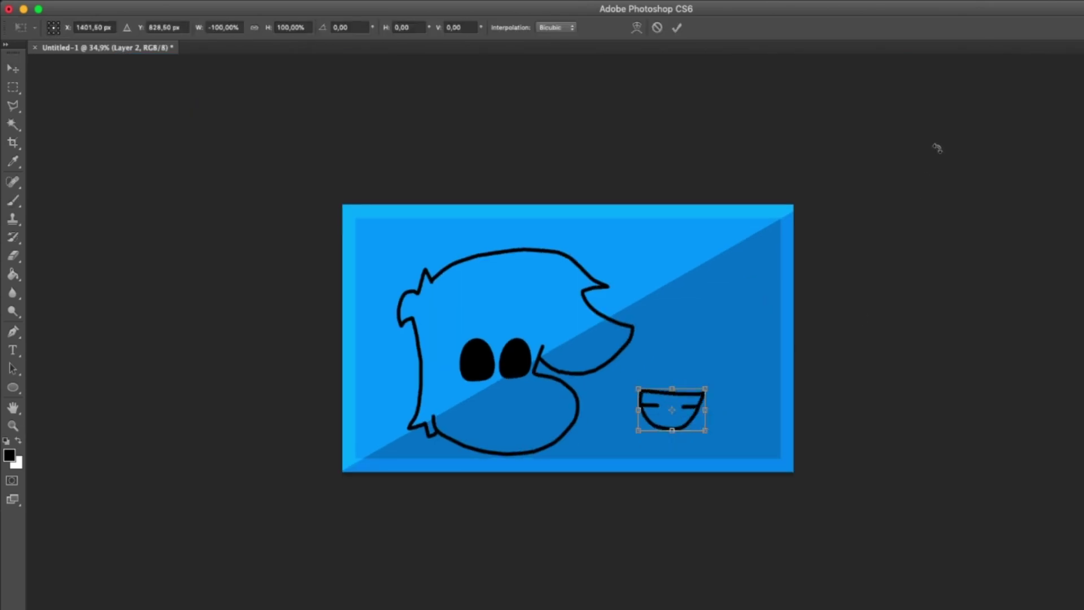
click(677, 28)
Move the mouth onto the face beneath the eyes and tilt it slightly clockwise.
drag(685, 424, 524, 424)
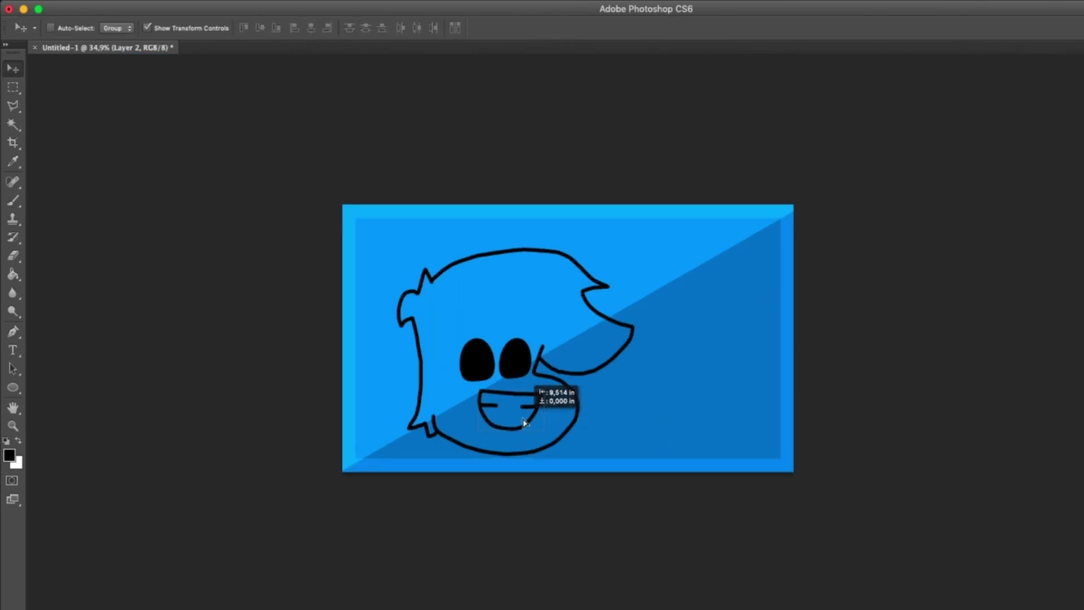
scroll(524, 403, up, 5)
drag(590, 362, 576, 335)
drag(588, 332, 537, 375)
click(678, 28)
Swap the foreground colour to white and fill the inside of the head outline.
scroll(586, 233, down, 5)
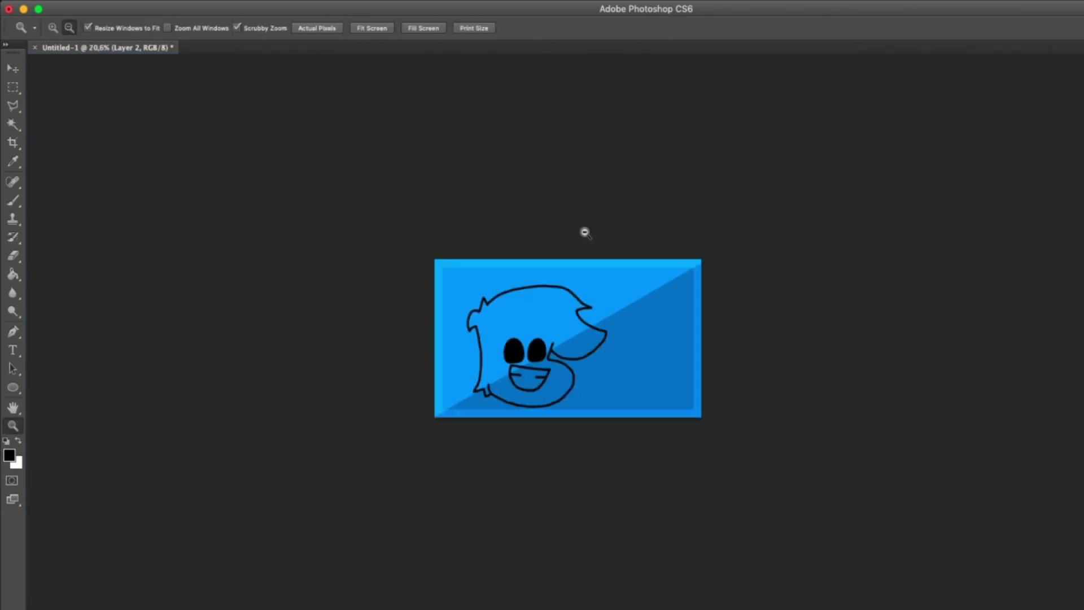
scroll(568, 338, up, 3)
click(18, 440)
click(12, 274)
click(486, 326)
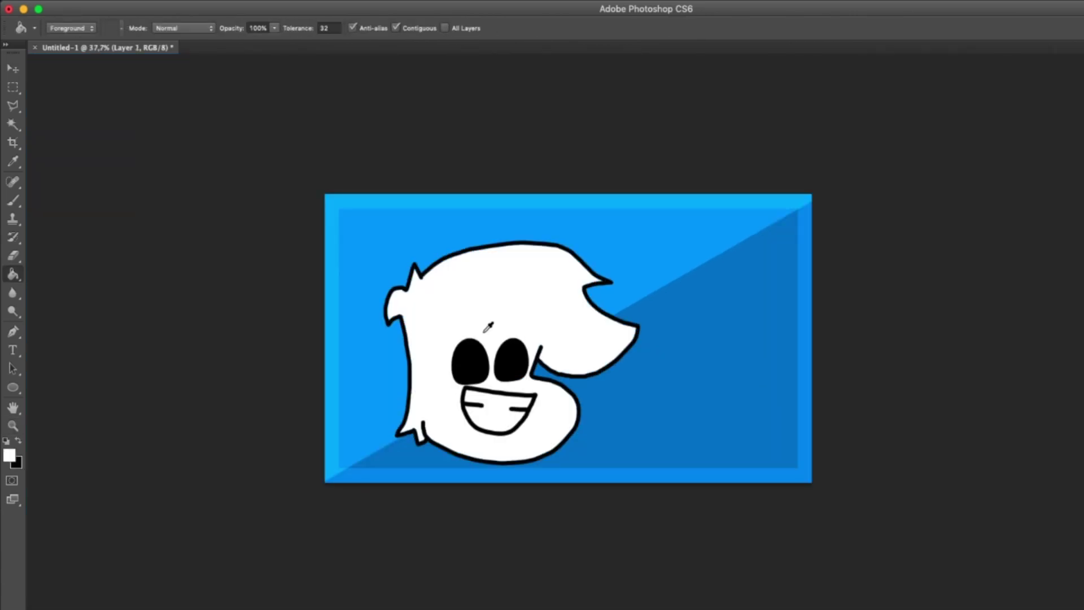
Nudge the mouth slightly down and to the right on the face.
scroll(508, 332, up, 5)
scroll(633, 384, up, 1)
scroll(557, 358, down, 6)
key(v)
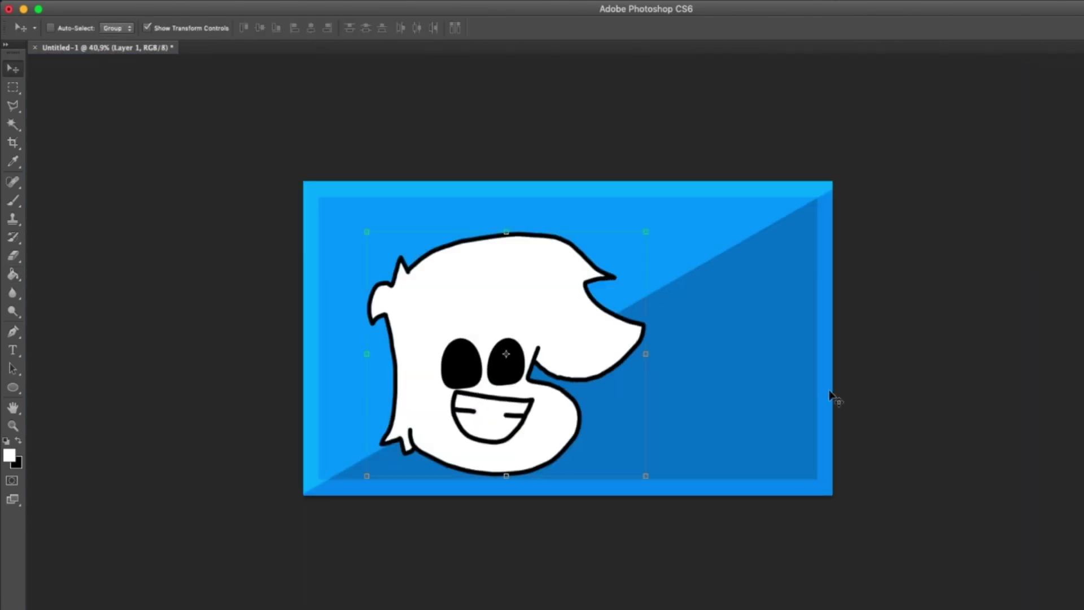
scroll(484, 380, up, 3)
drag(511, 420, 519, 433)
Group the character's layers and move the group about 1.9 in left and 1.9 in up on the canvas.
key(z)
scroll(496, 443, down, 5)
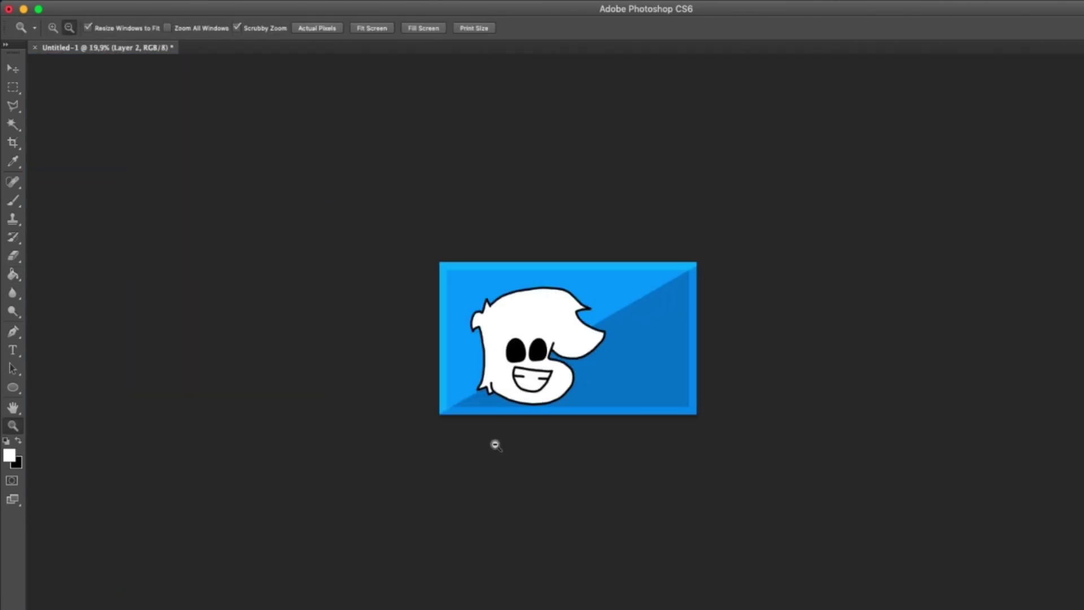
scroll(495, 413, up, 2)
key(m)
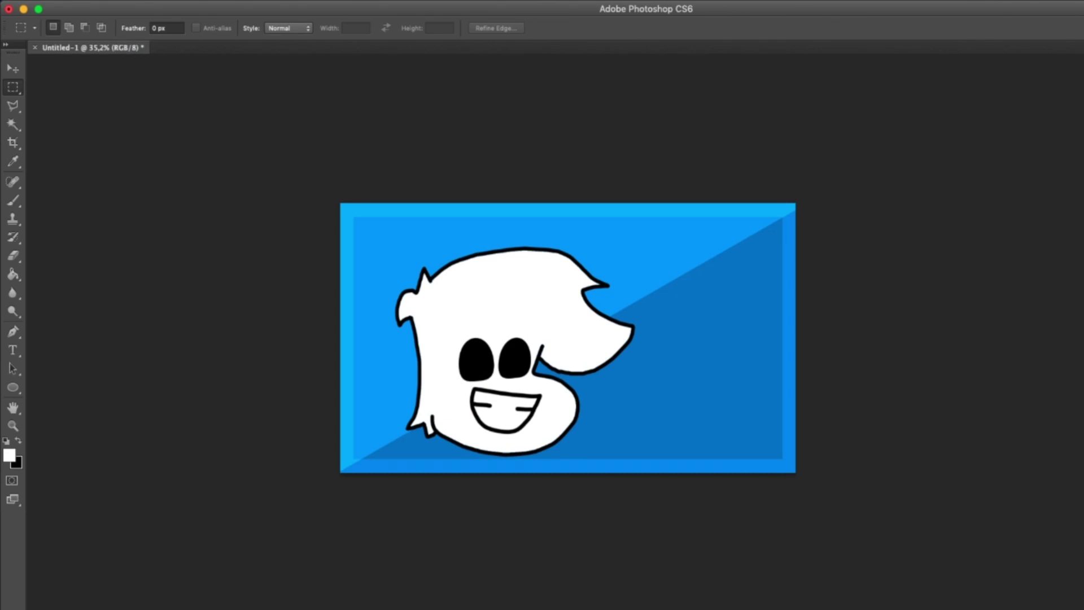
key(v)
drag(577, 281, 545, 249)
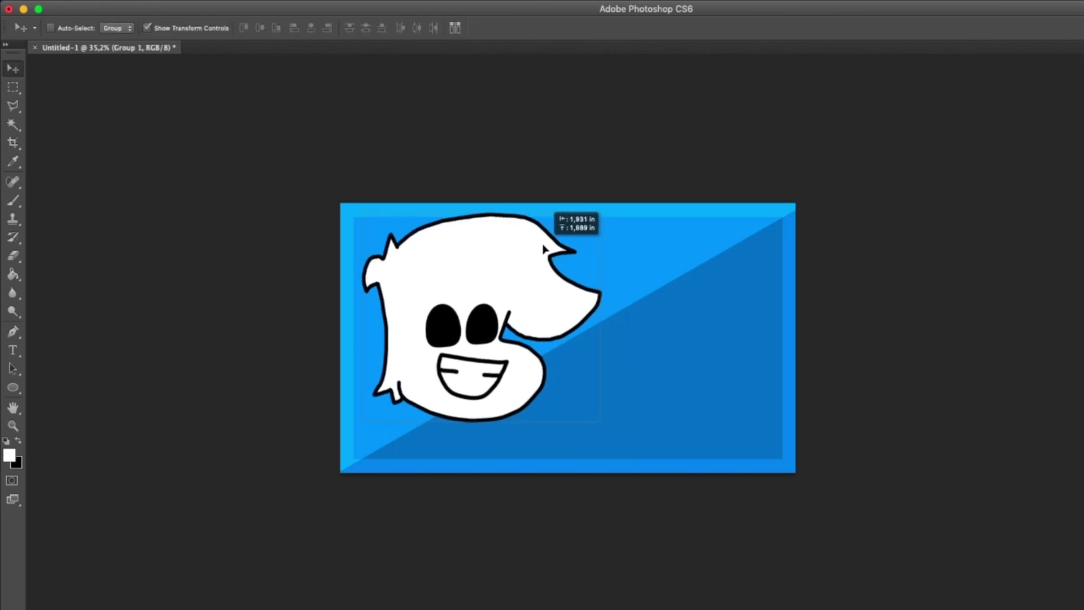
key(b)
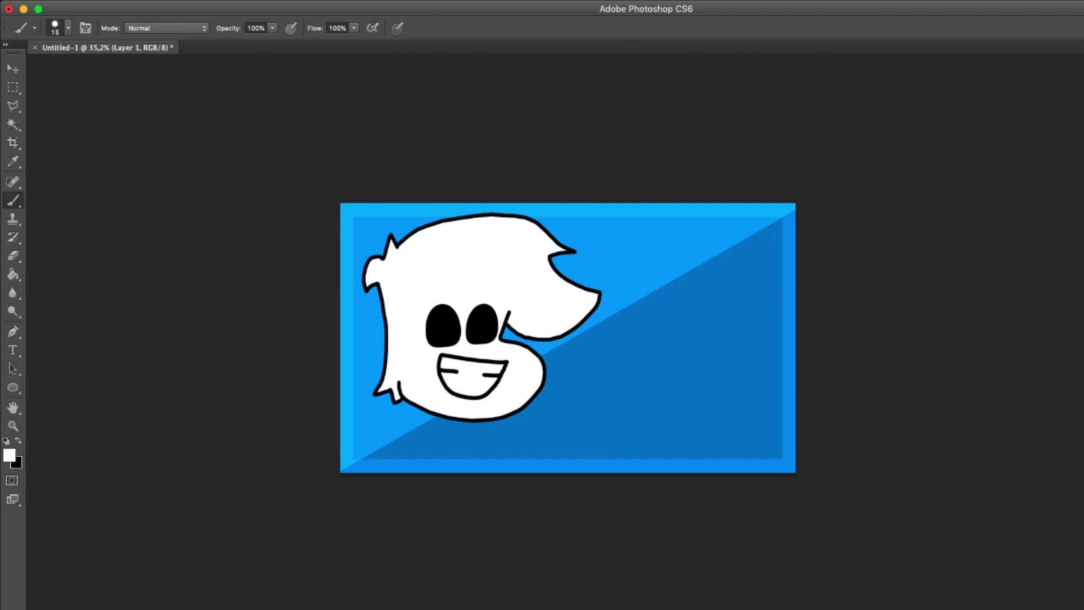
Try to draw the body's two side lines slanting down from beneath the head to the canvas edge.
scroll(445, 474, up, 3)
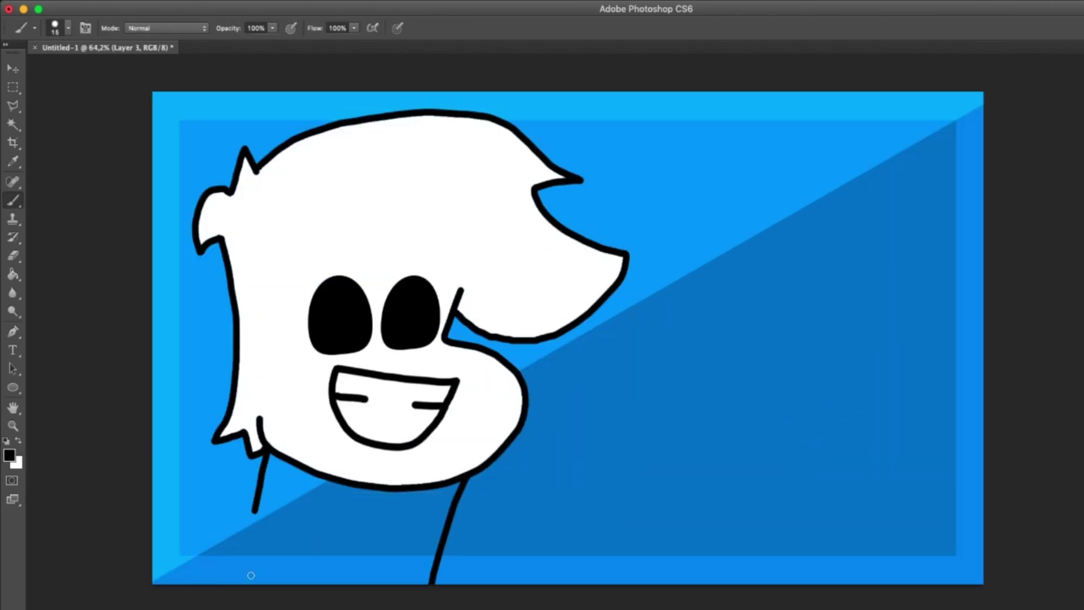
drag(251, 575, 249, 588)
key(super+z)
drag(266, 453, 205, 589)
drag(470, 477, 680, 433)
key(super+z)
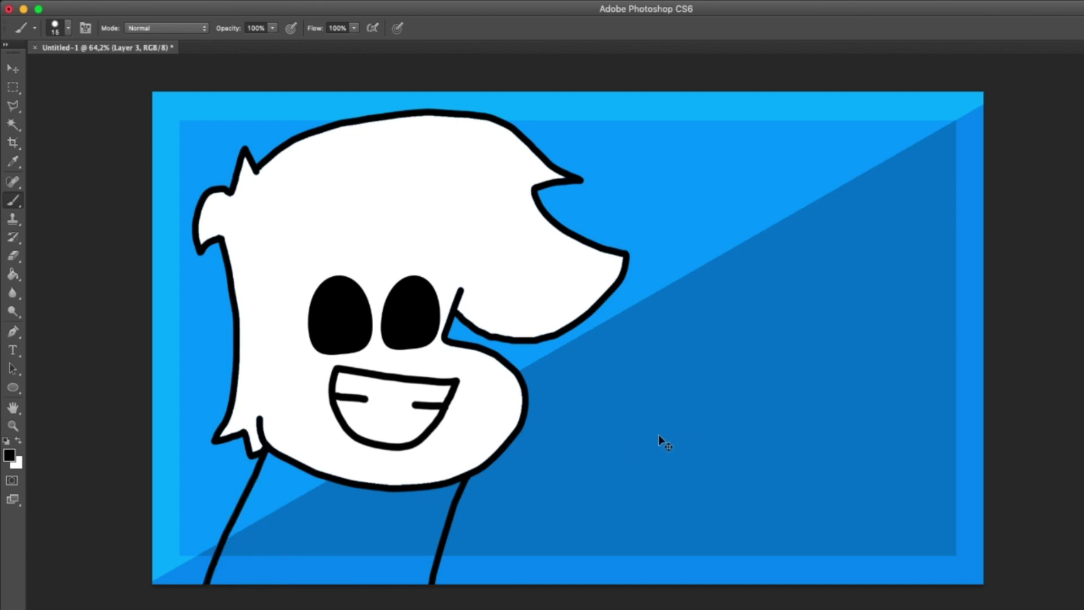
key(super+alt+z)
key(super+alt+z)
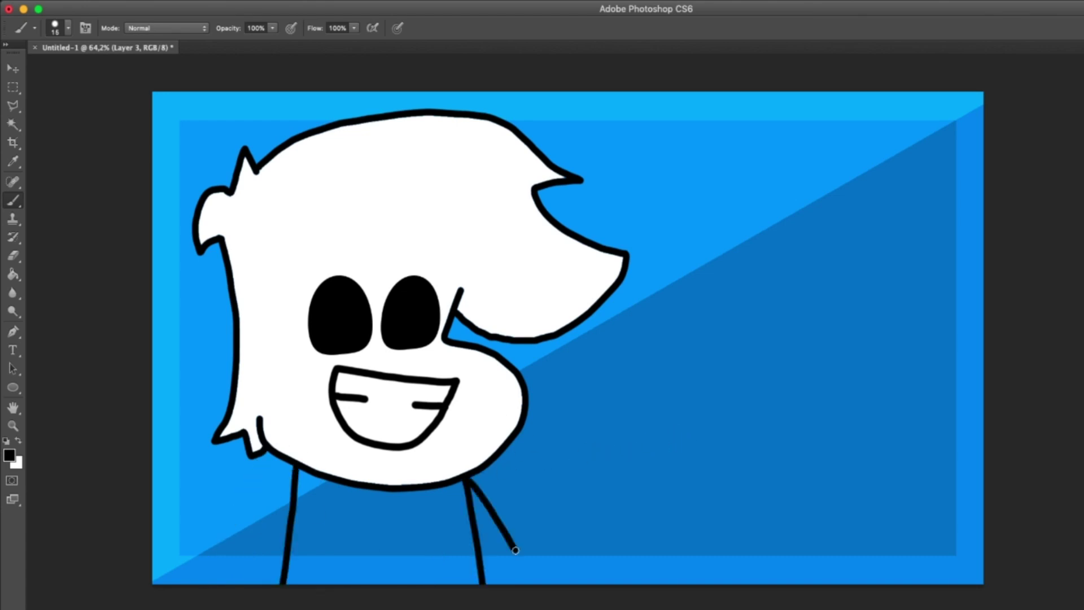
Draw the torso's sides and two black arm lines beneath the head, one bent down across the body and one reaching outward.
drag(477, 474, 596, 426)
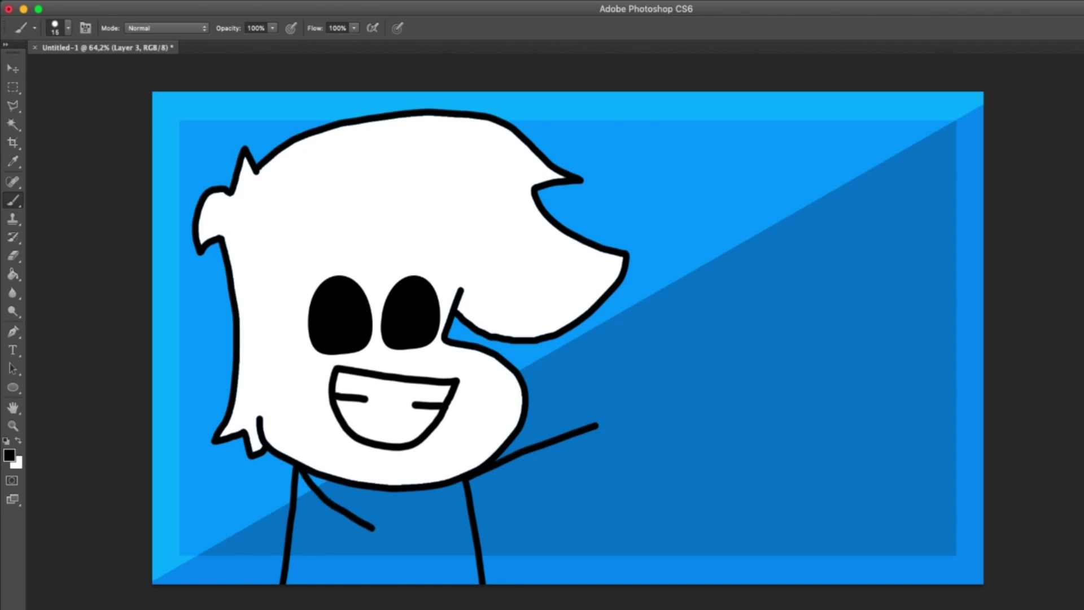
key(super+alt+z)
key(super+alt+z)
key(super+alt+z)
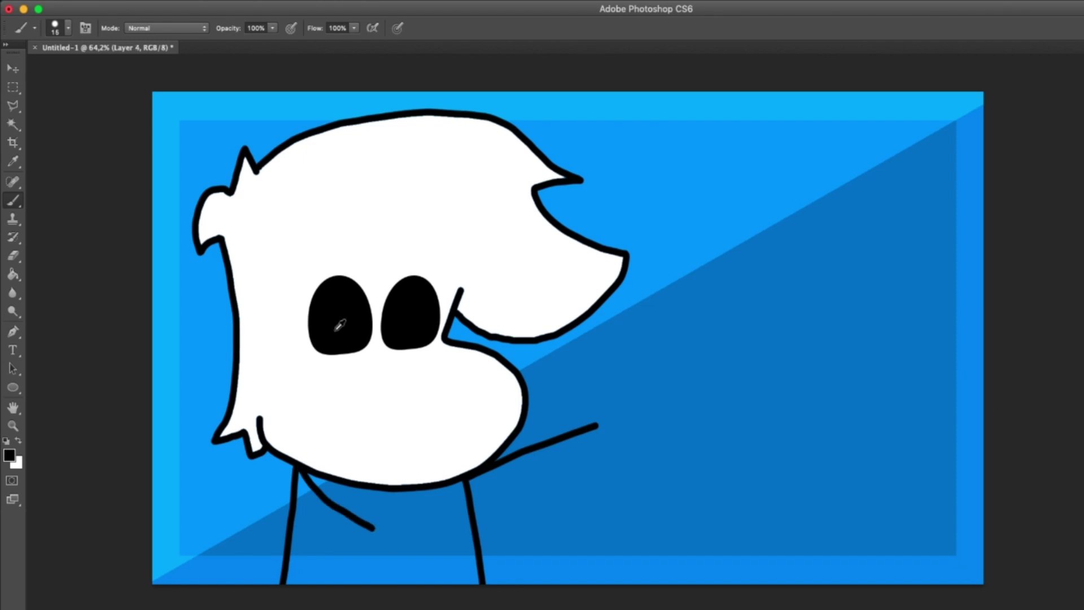
Replace the toothy mouth with a wide open black-outlined smile and a curved line cutting off its right corner.
scroll(340, 326, up, 2)
mouse_move(346, 367)
mouse_down()
mouse_move(477, 424)
mouse_move(348, 417)
mouse_up()
scroll(345, 380, up, 10)
scroll(379, 422, down, 5)
mouse_move(395, 553)
mouse_down()
mouse_move(354, 371)
mouse_move(383, 359)
mouse_up()
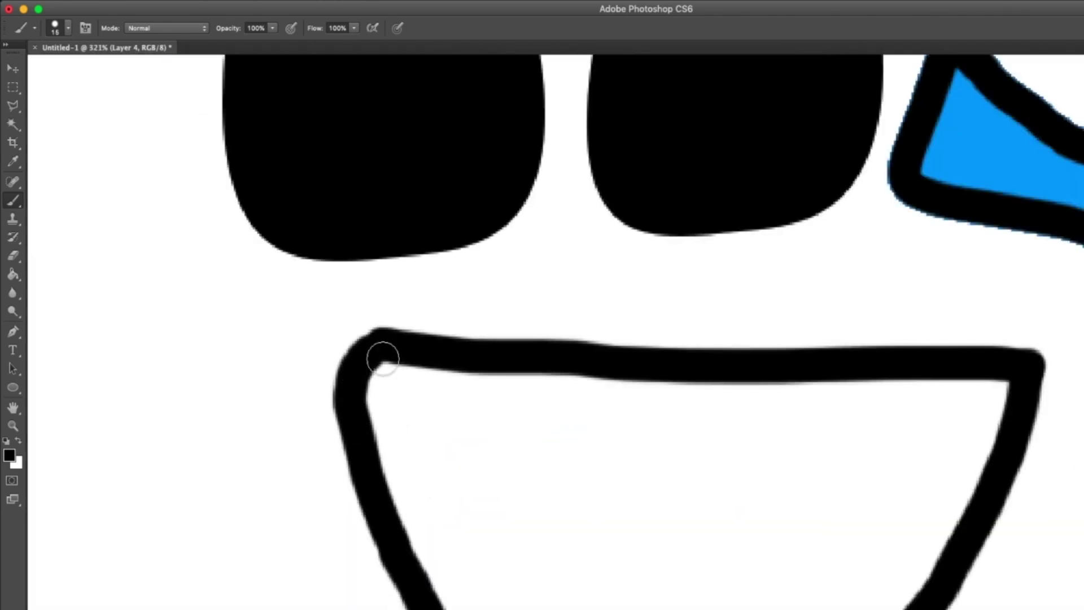
scroll(396, 381, down, 5)
mouse_move(599, 385)
mouse_down()
mouse_move(648, 453)
mouse_move(635, 452)
mouse_move(640, 469)
mouse_up()
key(super+z)
key(super+z)
scroll(629, 428, down, 10)
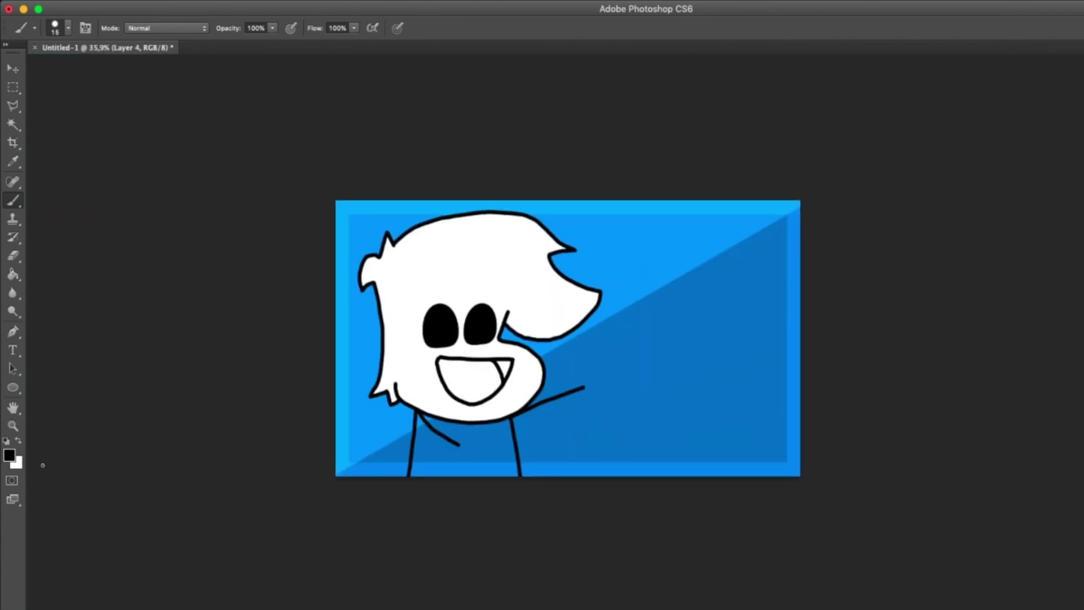
Pick a crimson red foreground colour and fill the main area of the mouth with it.
click(9, 455)
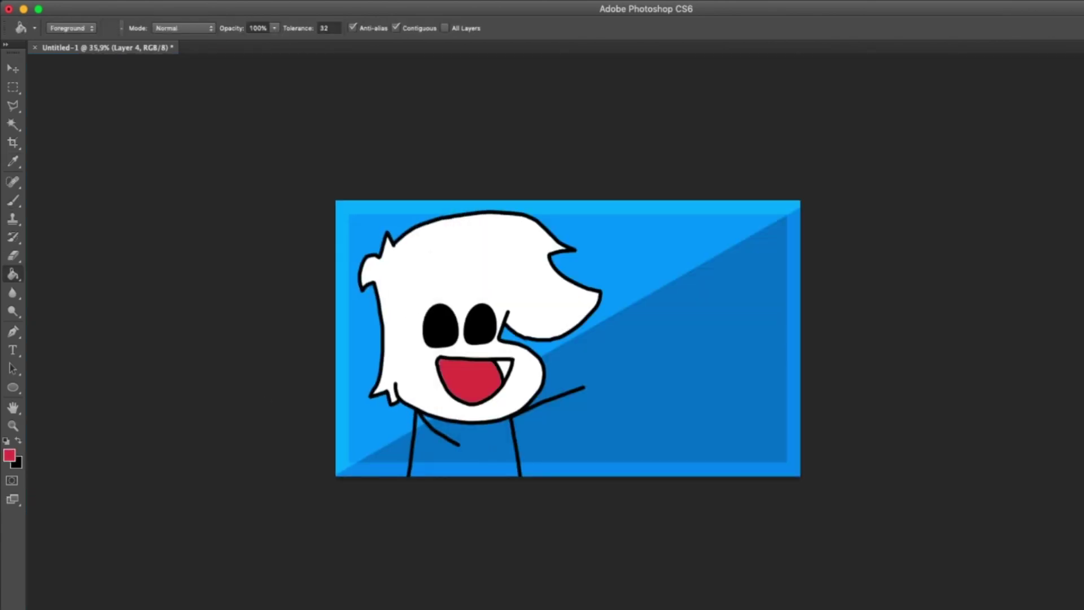
scroll(475, 379, up, 10)
scroll(454, 362, down, 5)
Fill the small triangular corner of the mouth with black at 100% opacity.
key(3)
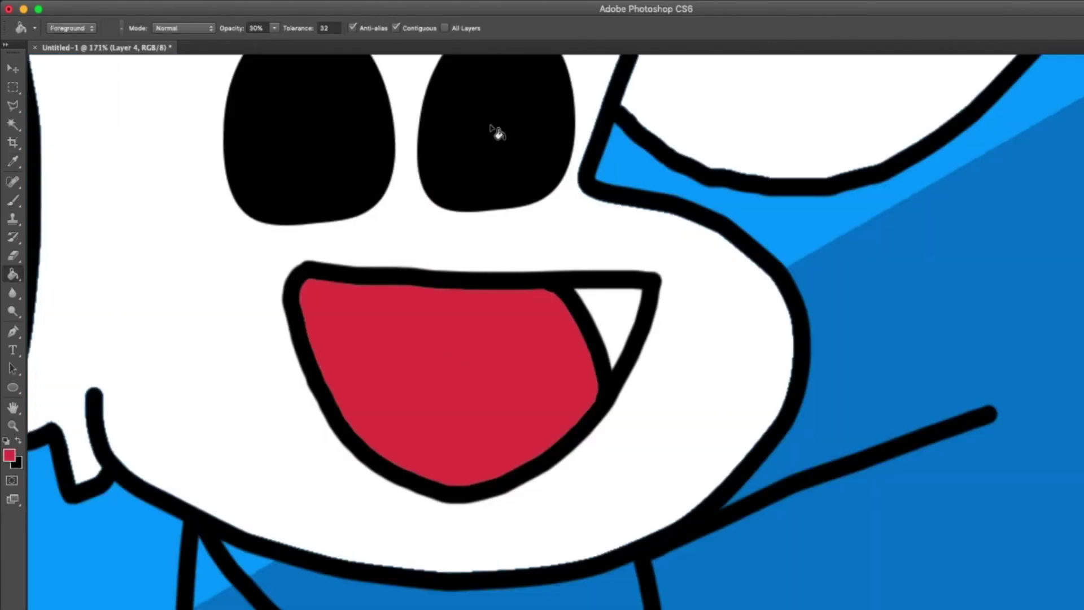
key(b)
click(611, 299)
key(super+z)
key(g)
click(609, 309)
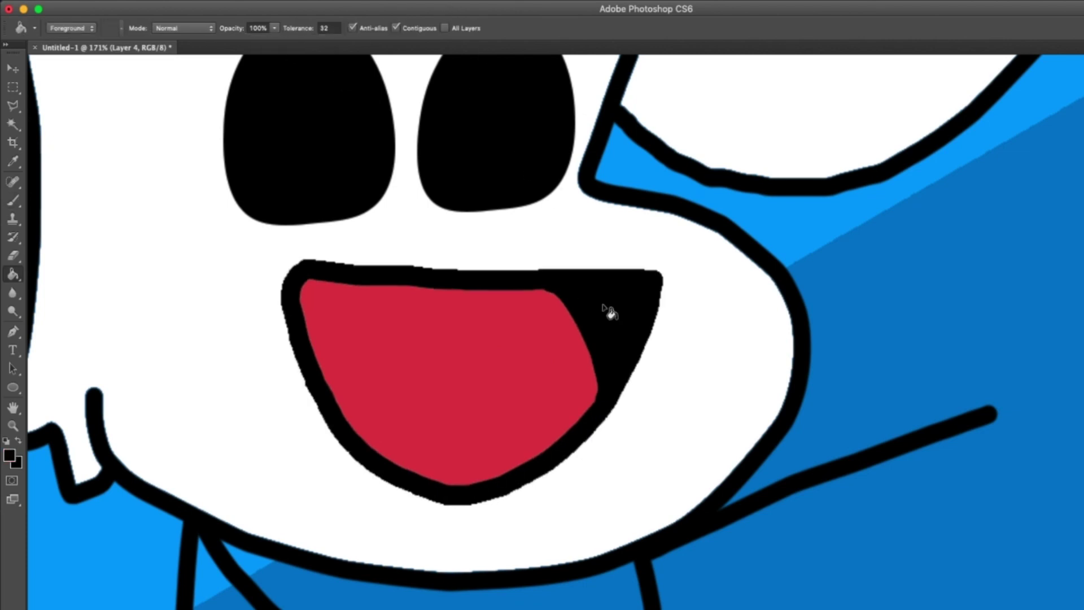
Set the foreground colour to the bright blue #1c68e6.
scroll(610, 308, down, 10)
key(z)
scroll(470, 378, up, 5)
key(v)
click(9, 455)
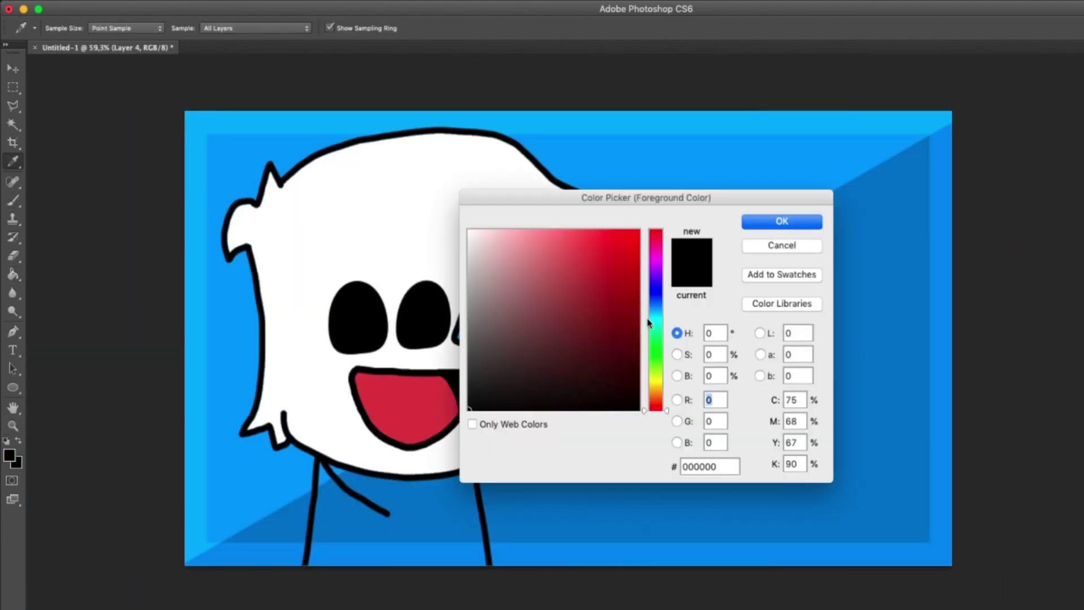
click(655, 304)
click(585, 269)
click(618, 247)
drag(654, 303, 655, 300)
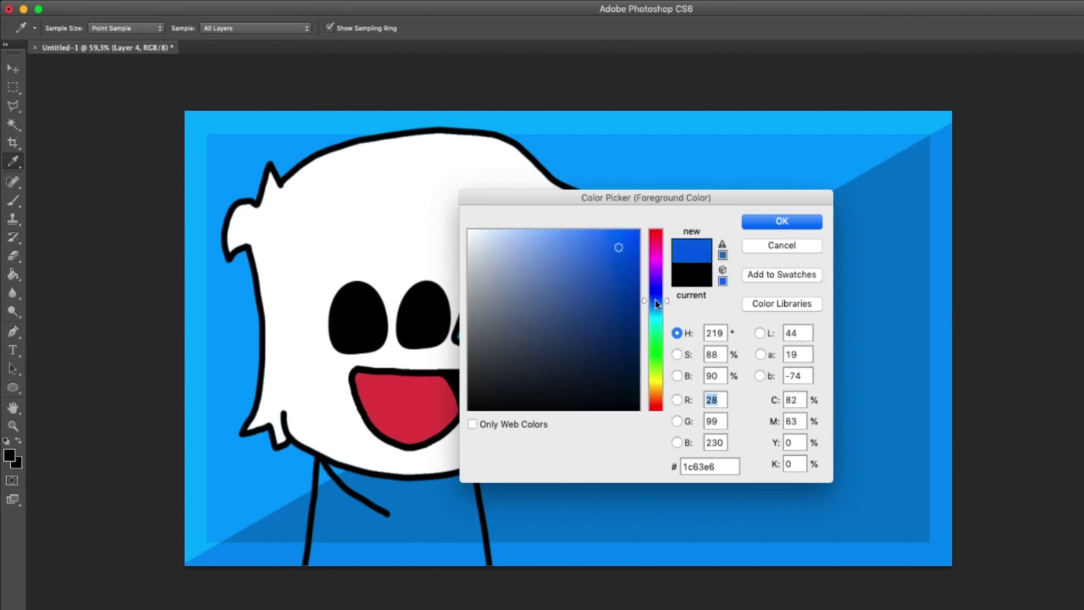
click(782, 222)
Close the torso with a blue line between the shoulders on the body layer and fill the shirt with blue.
click(1082, 395)
key(b)
scroll(308, 468, up, 6)
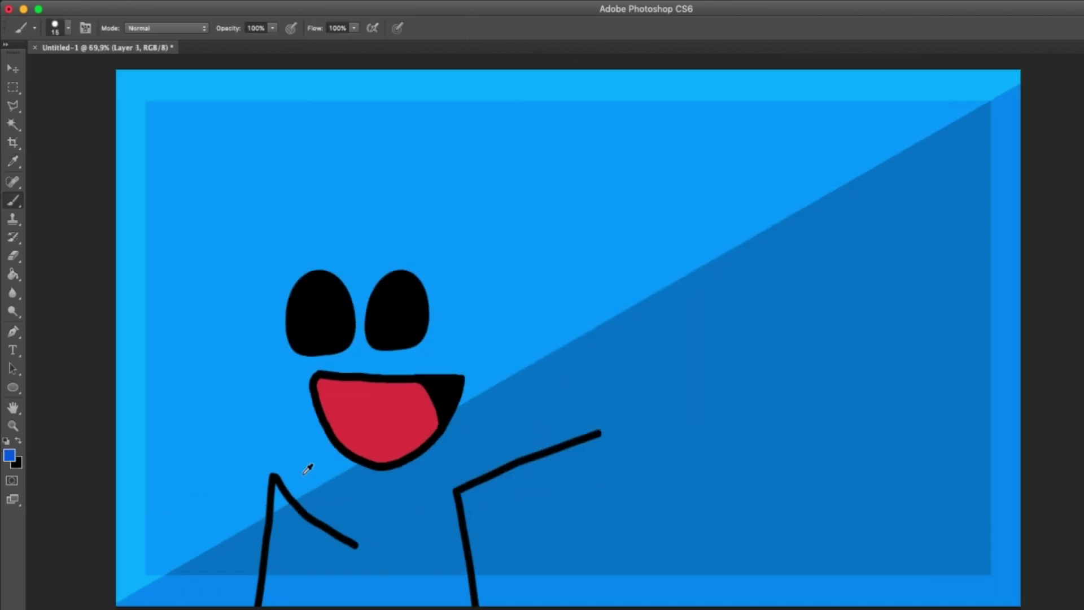
drag(257, 476, 321, 501)
mouse_move(261, 467)
mouse_down()
mouse_move(435, 502)
mouse_move(531, 501)
mouse_up()
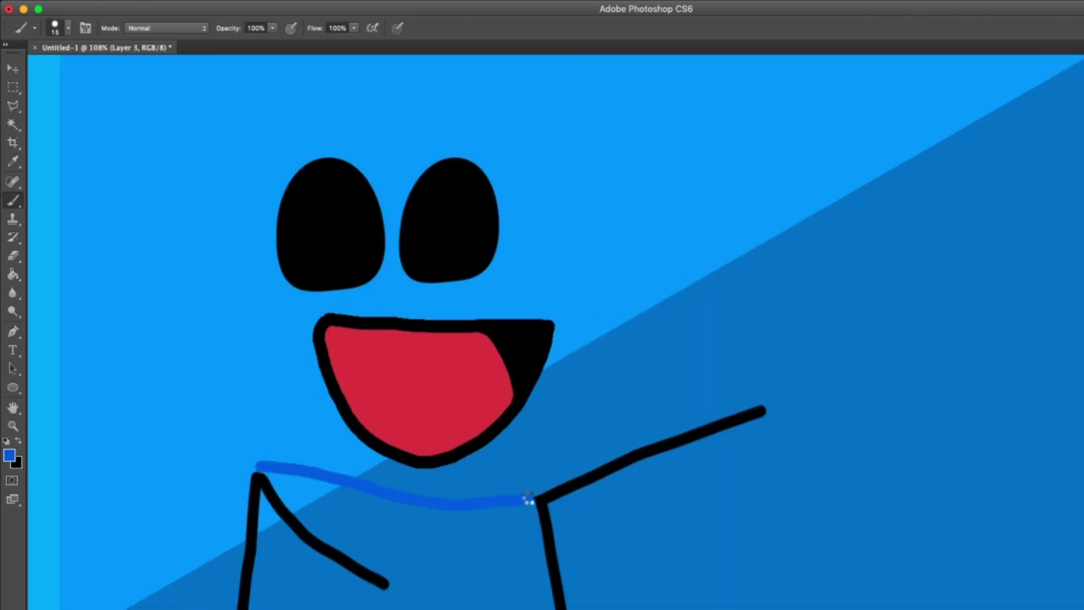
scroll(528, 502, up, 6)
key(g)
scroll(537, 525, down, 10)
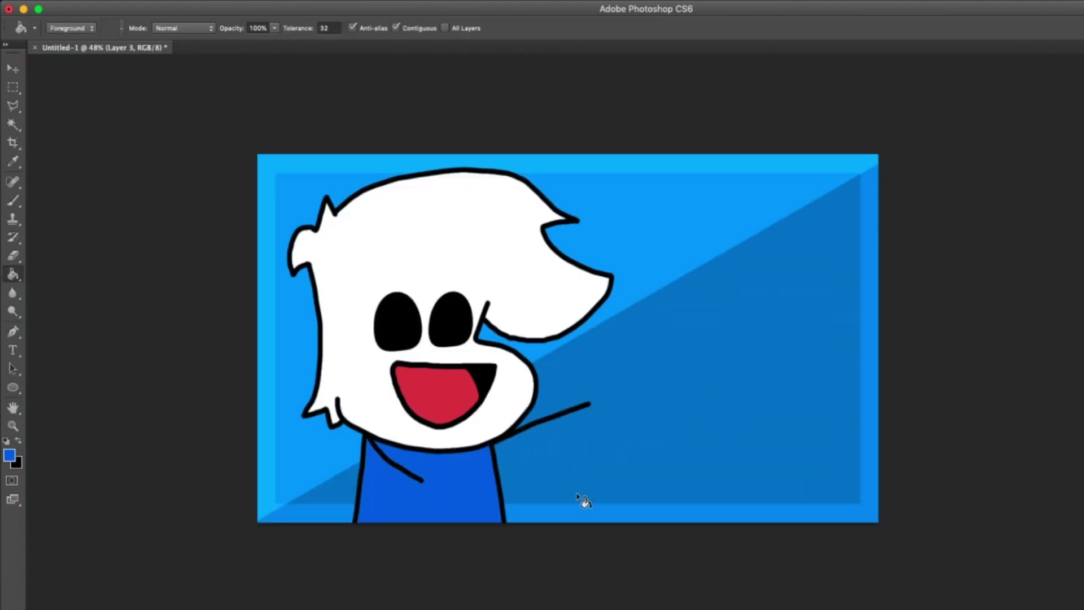
Pick a dark navy, outline a shadow area over the shirt's left side on its own layer and fill it.
scroll(585, 501, up, 1)
click(9, 455)
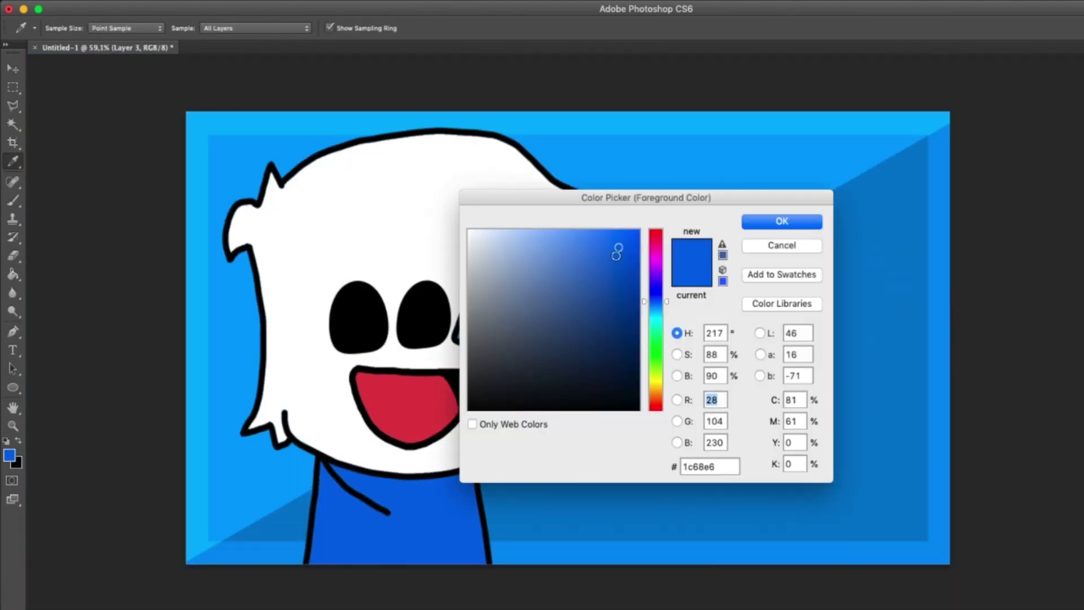
click(631, 328)
click(789, 220)
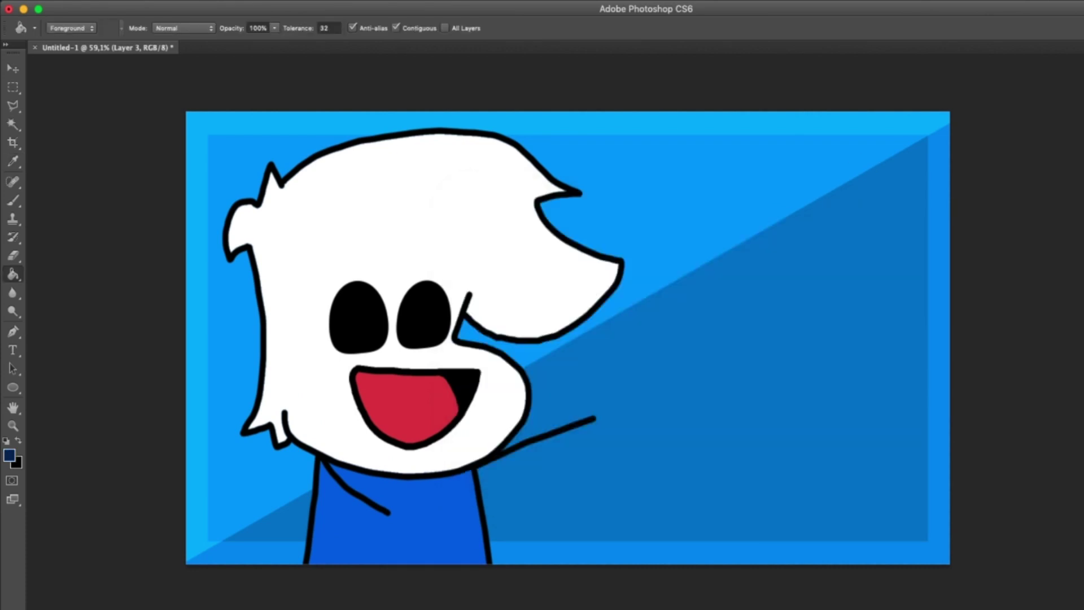
key(b)
drag(394, 480, 314, 427)
key(g)
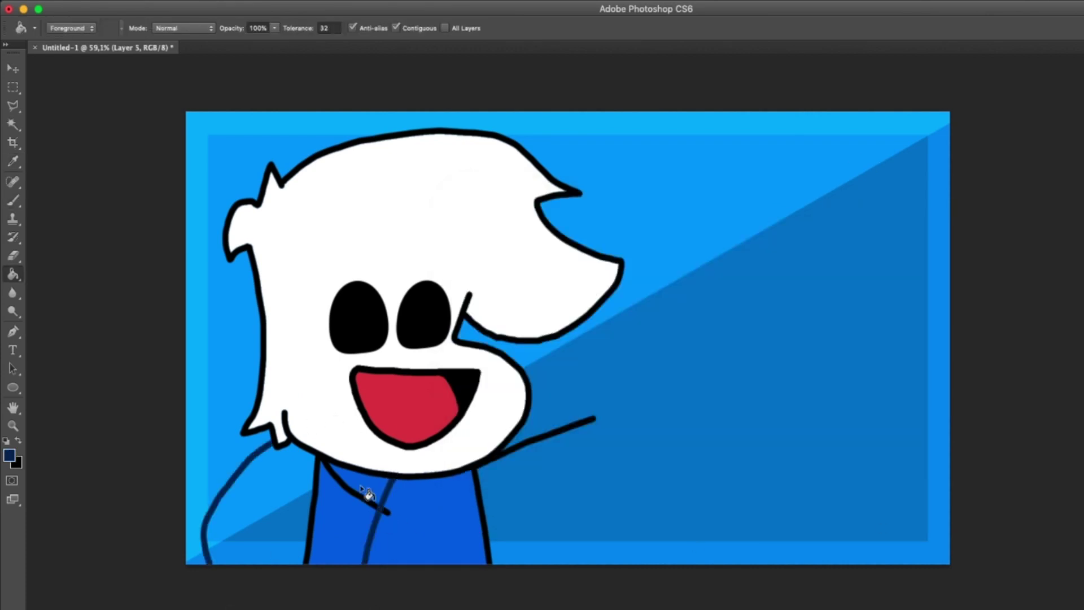
click(363, 496)
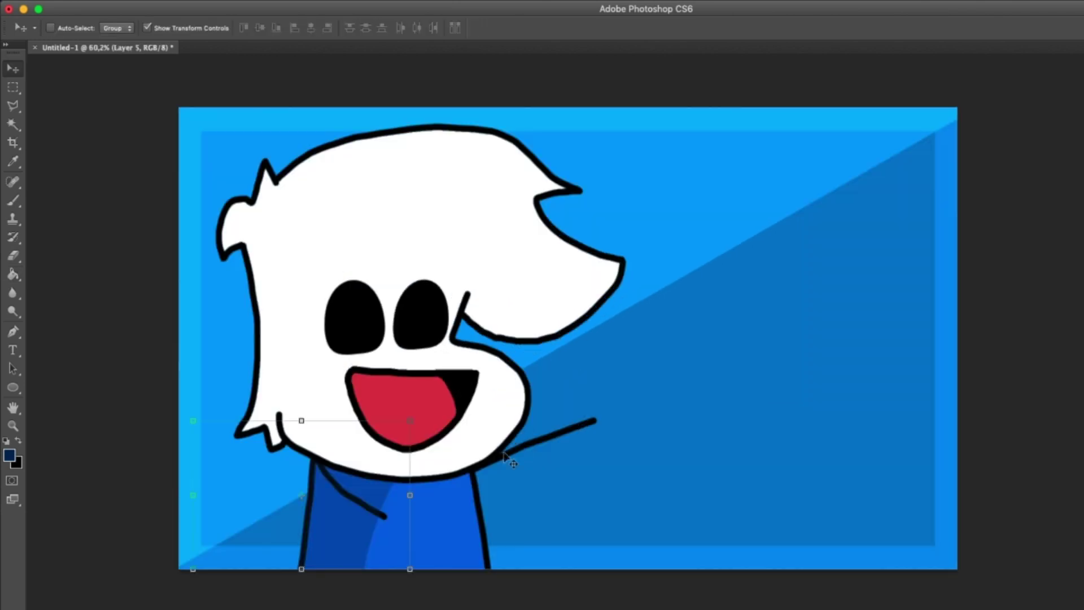
Warp the shirt's shadow so that its inner edge forms a smooth curve.
key(ctrl+t)
click(636, 27)
drag(395, 571, 364, 498)
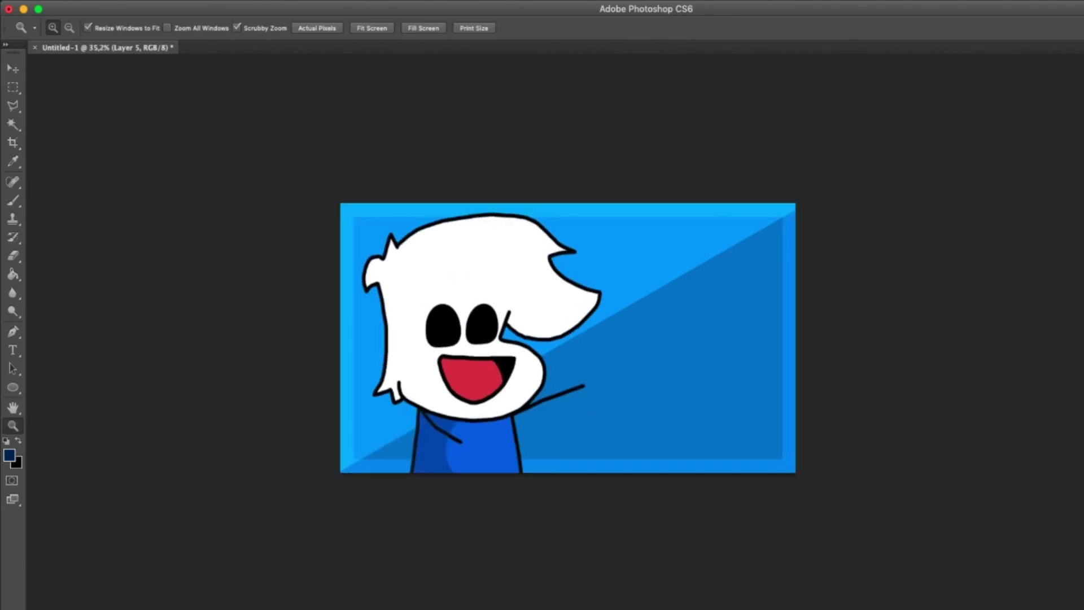
Add a new layer above the head layer and choose a very dark red as the foreground colour.
scroll(569, 337, up, 2)
key(v)
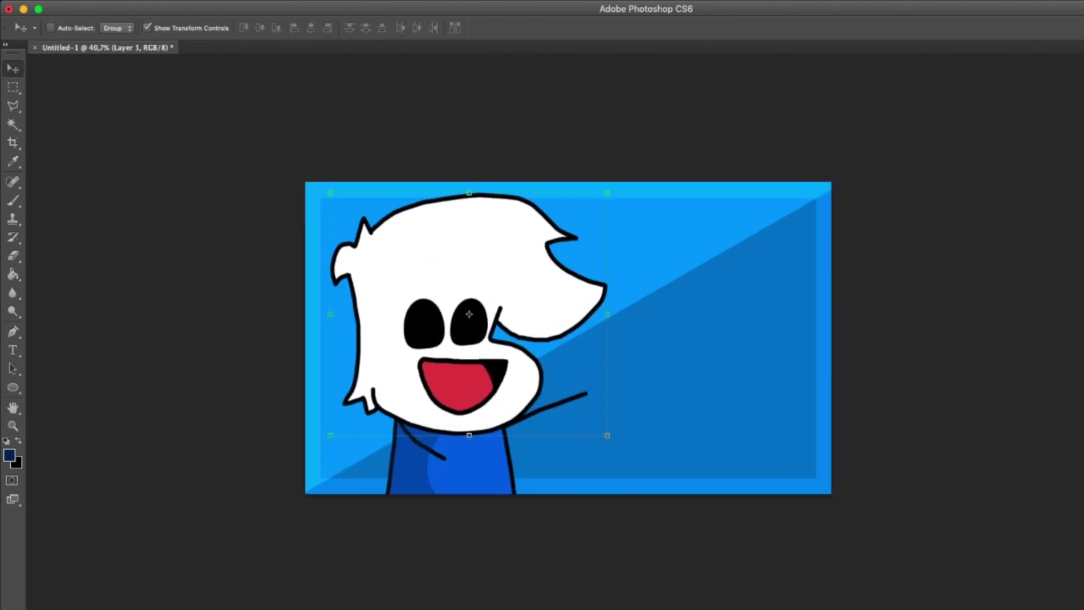
key(super+shift+alt+n)
key(b)
click(8, 455)
drag(656, 361, 652, 420)
drag(625, 349, 625, 377)
click(782, 221)
Outline and fill a large shadow shape over the left half of the head, and lower the layer's opacity to 10%.
drag(452, 451, 272, 360)
key(g)
click(402, 382)
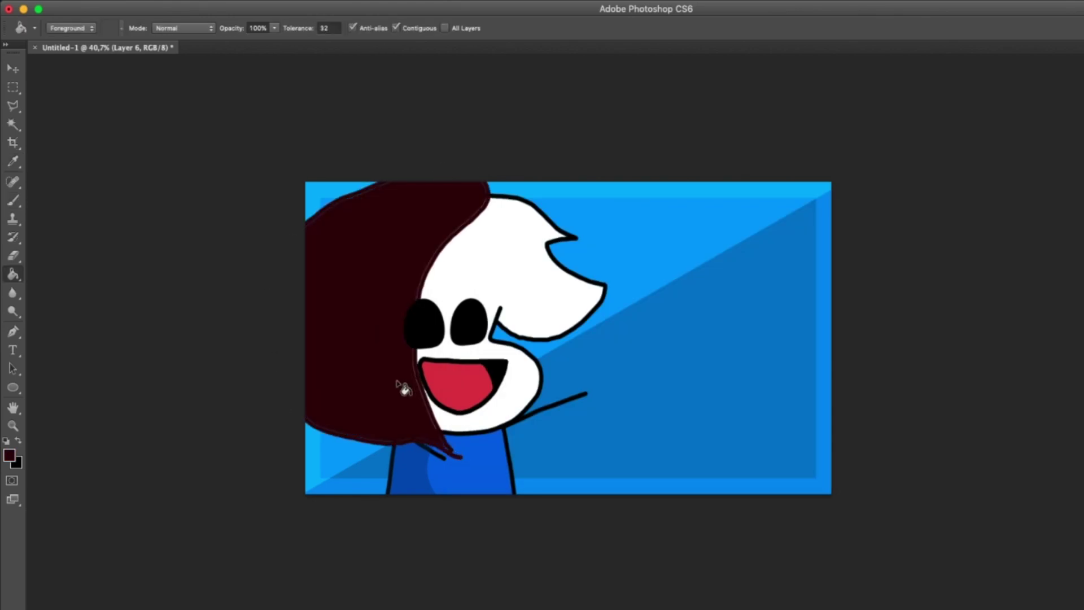
key(v)
key(1)
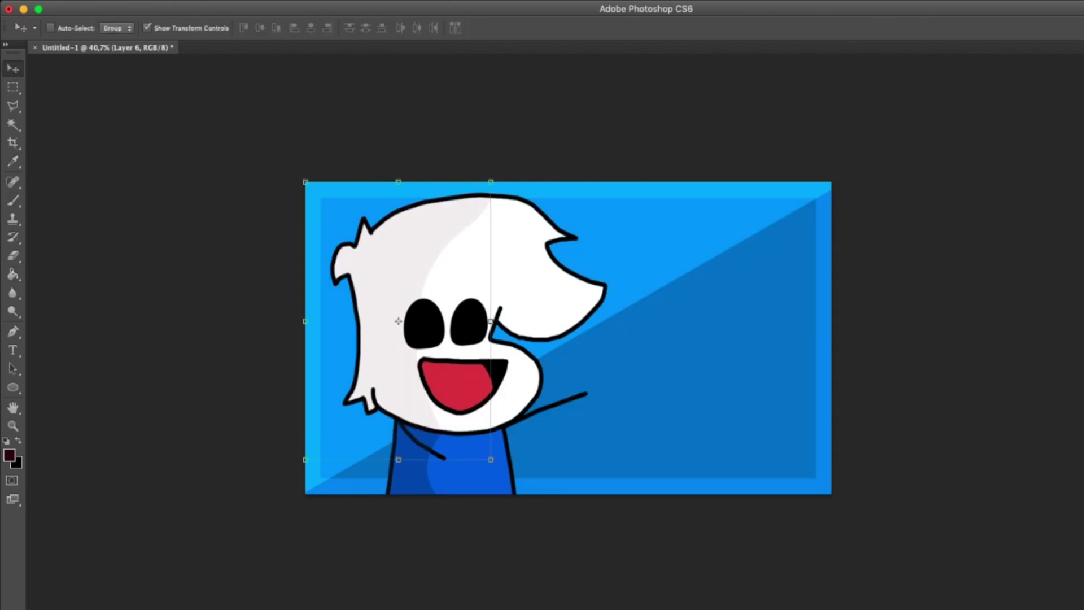
Warp the head's shadow so its inner edge curves along the back of the hair and the cheek.
key(super+t)
right_click(435, 346)
mouse_move(436, 384)
mouse_down()
mouse_move(409, 388)
mouse_move(410, 407)
mouse_up()
drag(418, 258, 412, 231)
drag(436, 444, 446, 454)
drag(368, 342, 377, 342)
click(677, 28)
key(z)
drag(545, 252, 529, 250)
scroll(530, 252, up, 3)
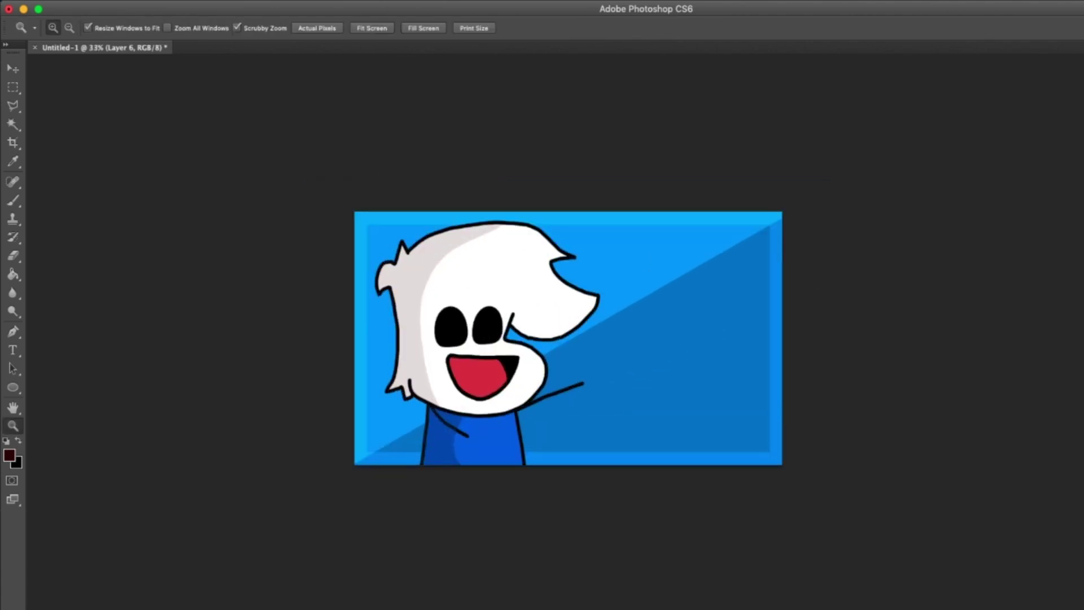
Duplicate the character group and give the copy a white (ffffff) Outer Glow enlarged into a thick outline.
key(super+j)
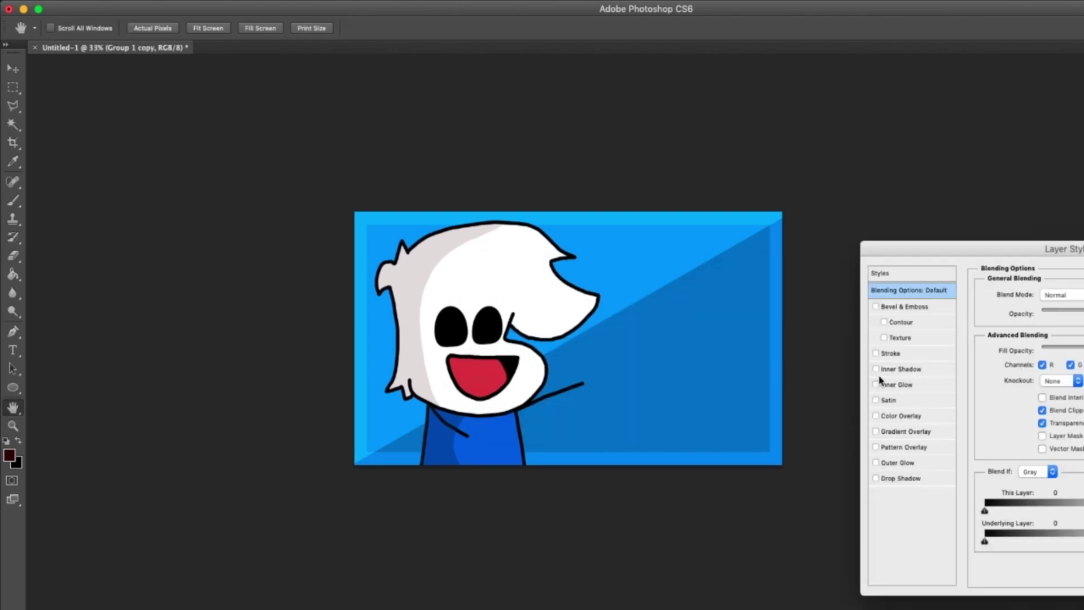
click(882, 464)
click(1010, 349)
text(ffffff)
click(810, 223)
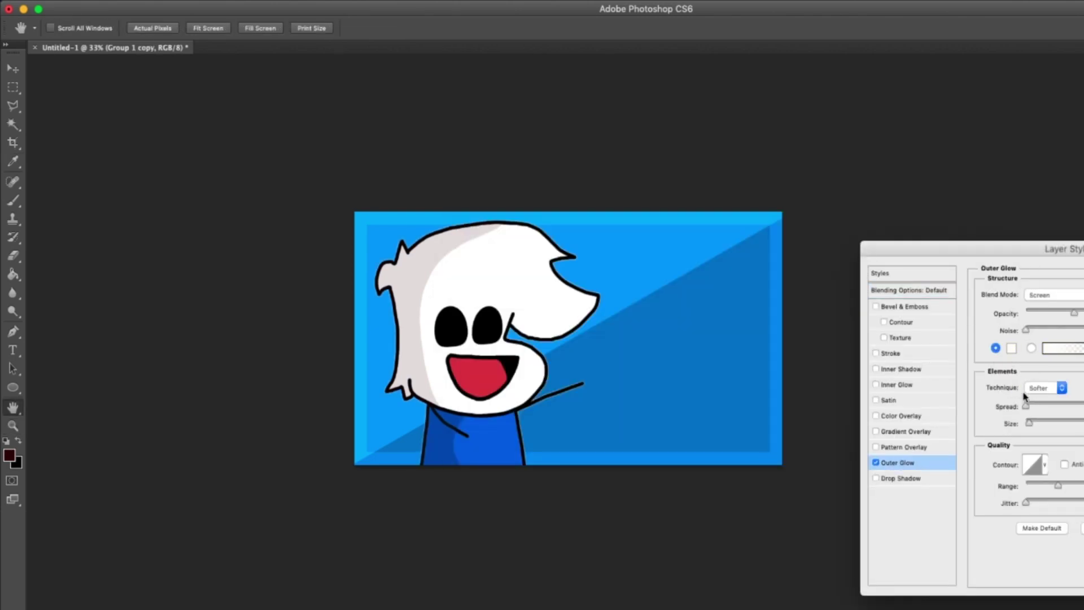
drag(1029, 423, 1034, 424)
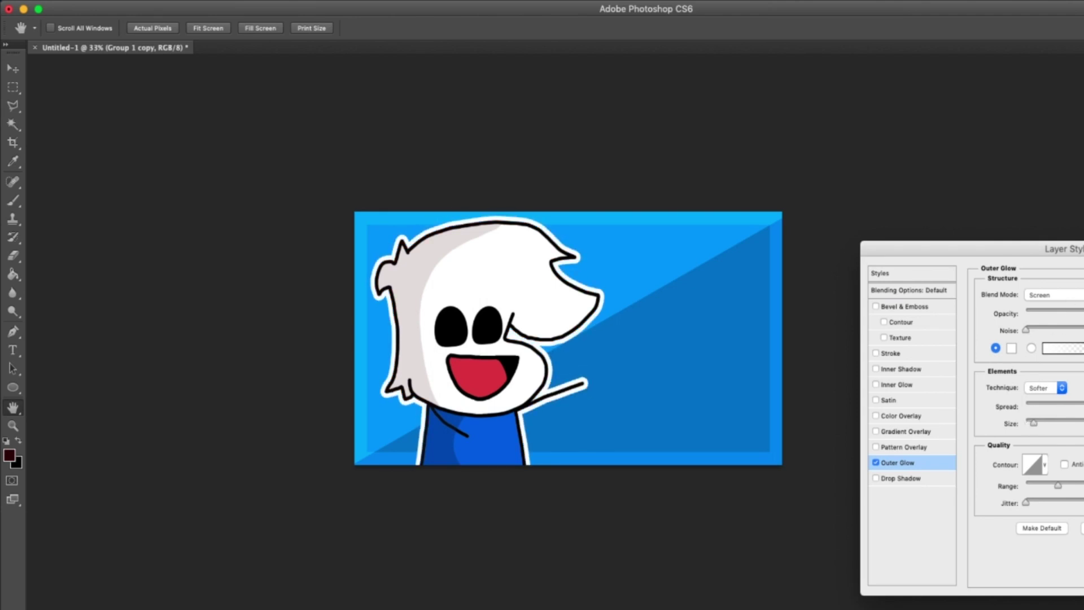
click(1073, 295)
click(1042, 204)
key(Return)
Rotate the outlined character slightly clockwise and shift it a little down and to the left on the canvas.
drag(613, 216, 629, 227)
drag(542, 285, 524, 294)
click(677, 28)
key(z)
drag(613, 197, 613, 197)
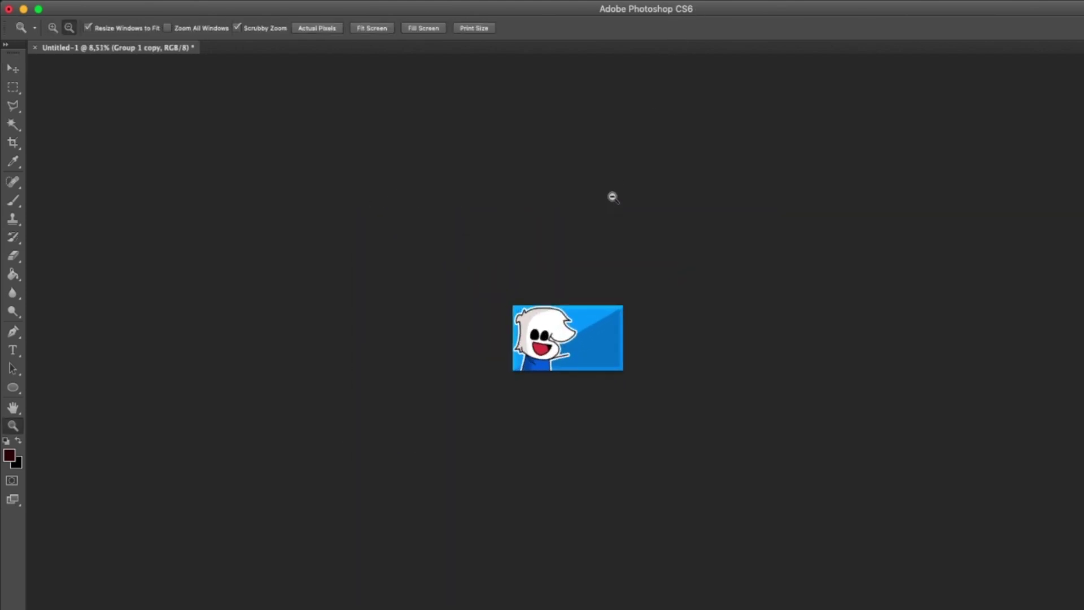
click(613, 198)
key(v)
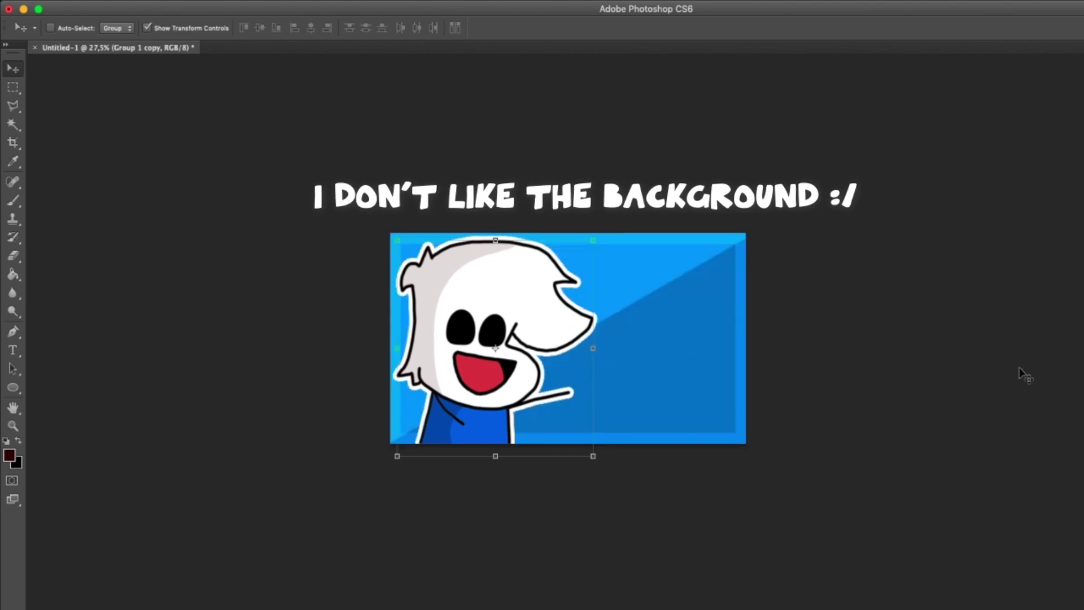
Take away the old background and fill a new layer behind the character with light blue.
click(1083, 372)
click(1083, 372)
key(b)
scroll(573, 410, up, 1)
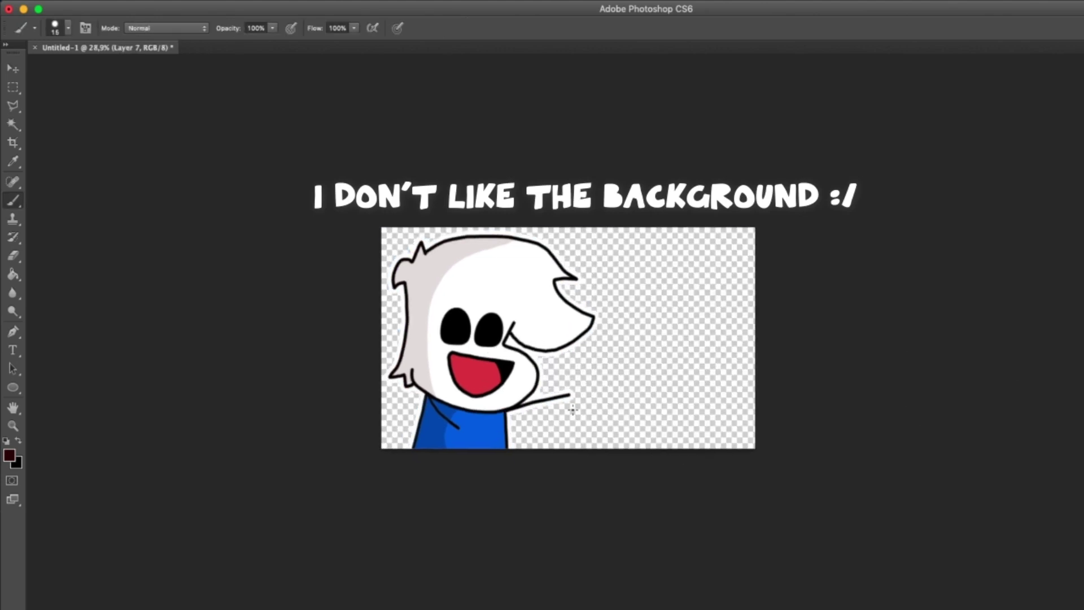
click(9, 455)
click(588, 232)
click(782, 220)
key(g)
click(751, 367)
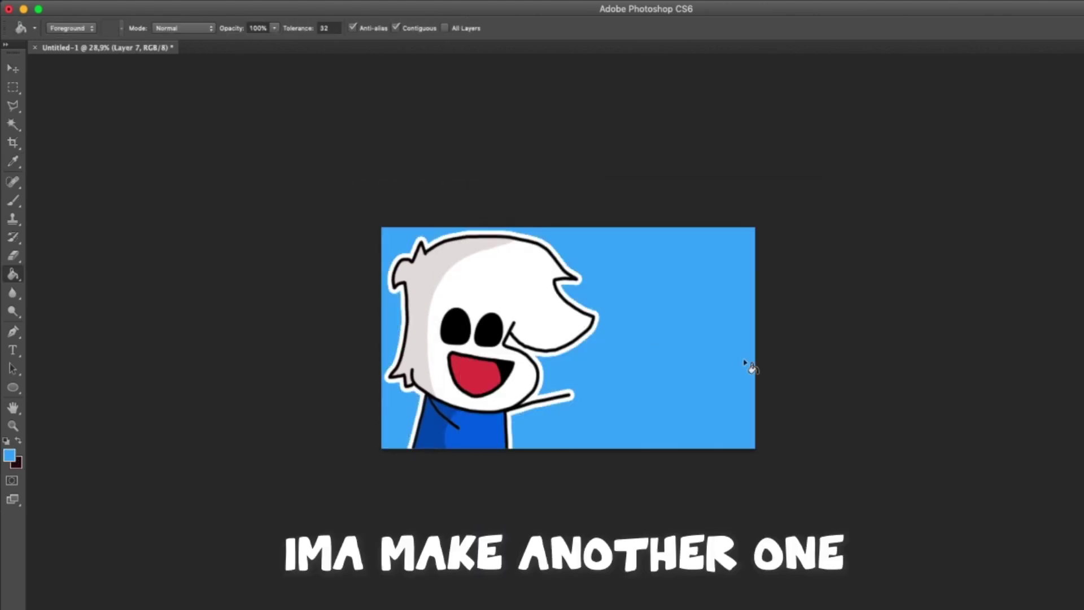
Change the foreground colour to a darker shade of blue.
key(b)
click(9, 455)
click(612, 271)
click(779, 220)
Try a background split by a horizontal wavy line, filling one side with the darker blue.
key(g)
click(648, 290)
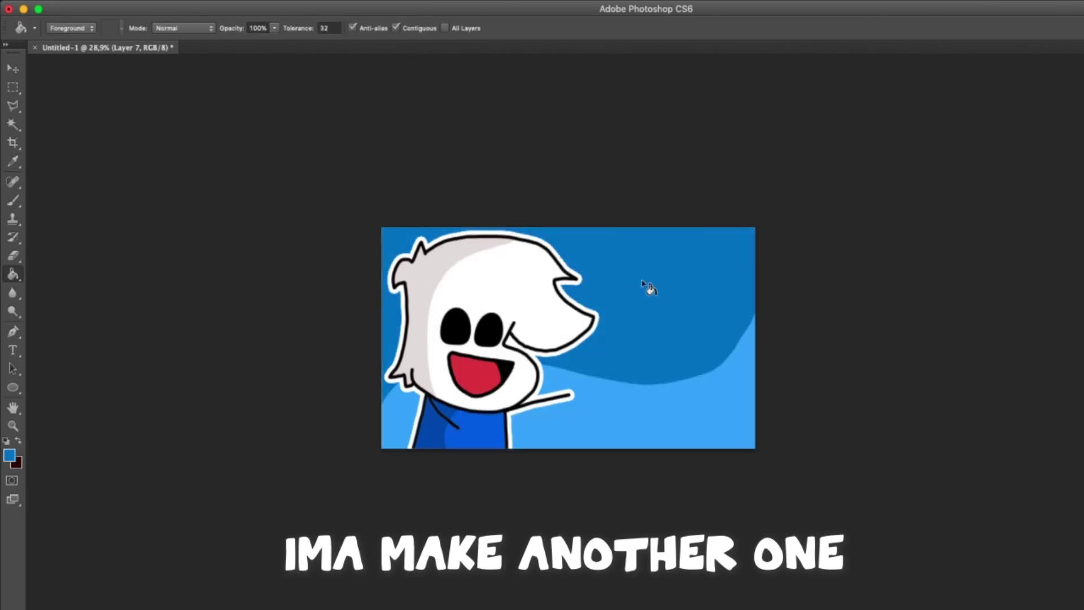
click(716, 346)
key(super+z)
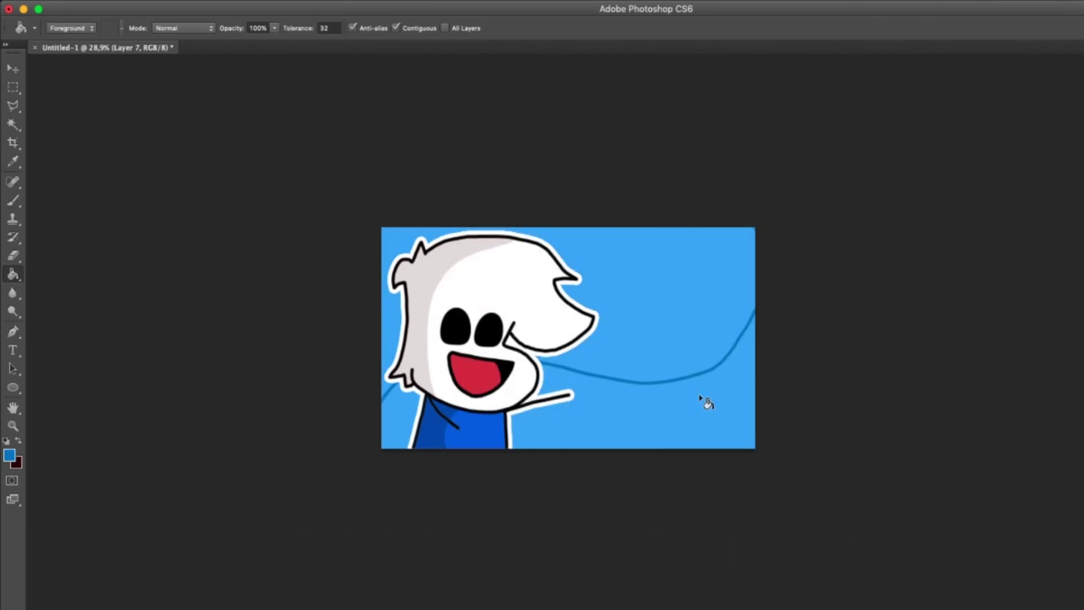
click(706, 402)
scroll(638, 321, down, 5)
key(alt+super+z)
key(alt+super+z)
Draw vertical wavy lines across the background and fill the areas outside them with the darker blue, leaving a light blue central band.
key(b)
key(super+plus)
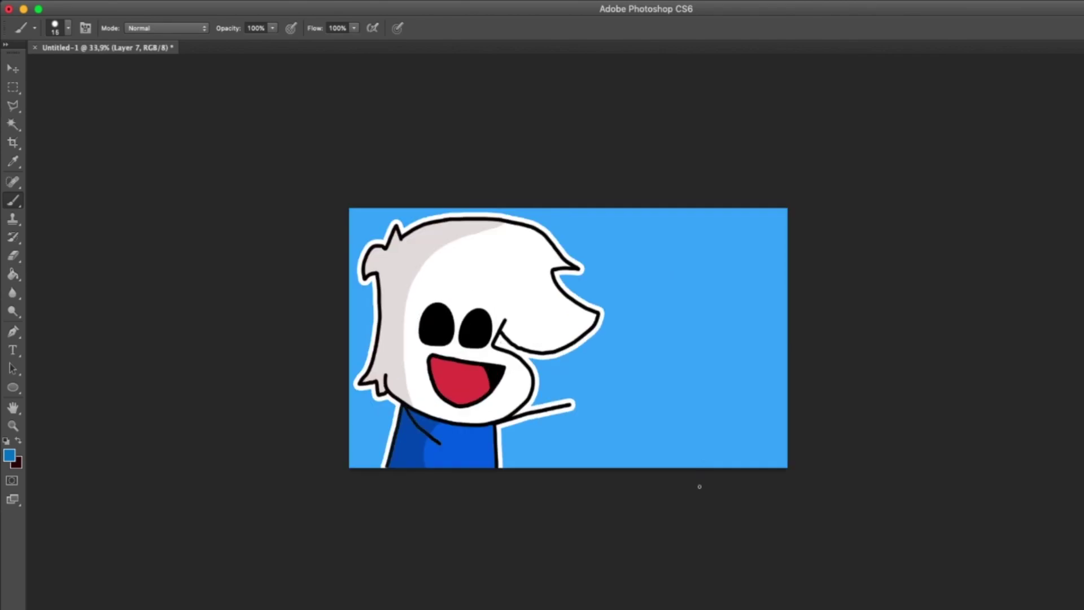
key(g)
click(761, 376)
key(b)
drag(587, 469, 541, 207)
key(g)
click(584, 350)
key(b)
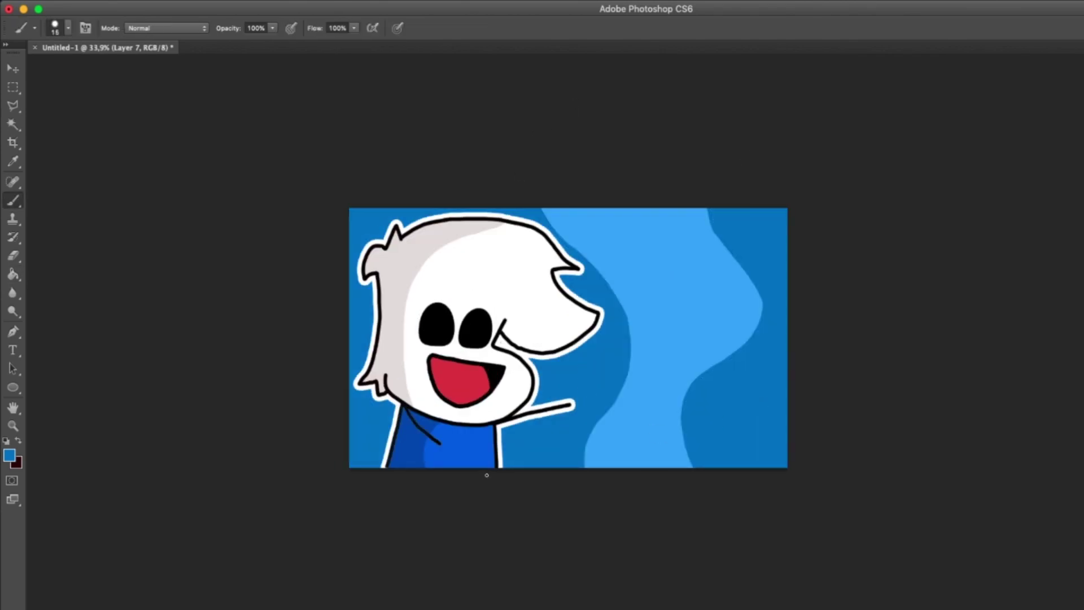
Try filling light blue behind the character's head, first directly and again within a new wavy line, undoing both fills.
key(g)
click(407, 293)
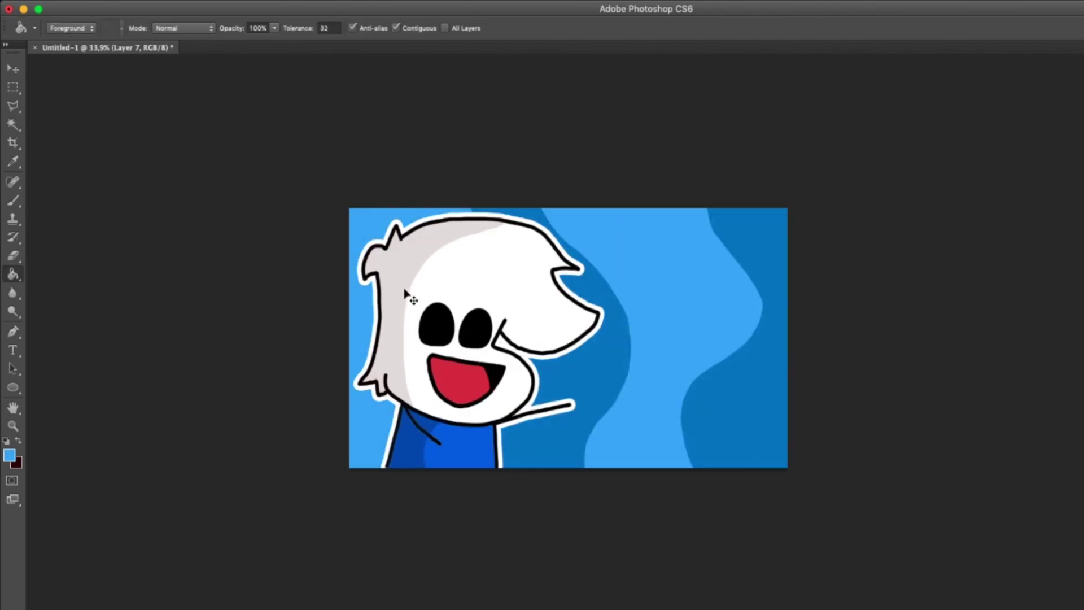
key(super+z)
key(b)
drag(369, 470, 416, 206)
key(g)
click(363, 296)
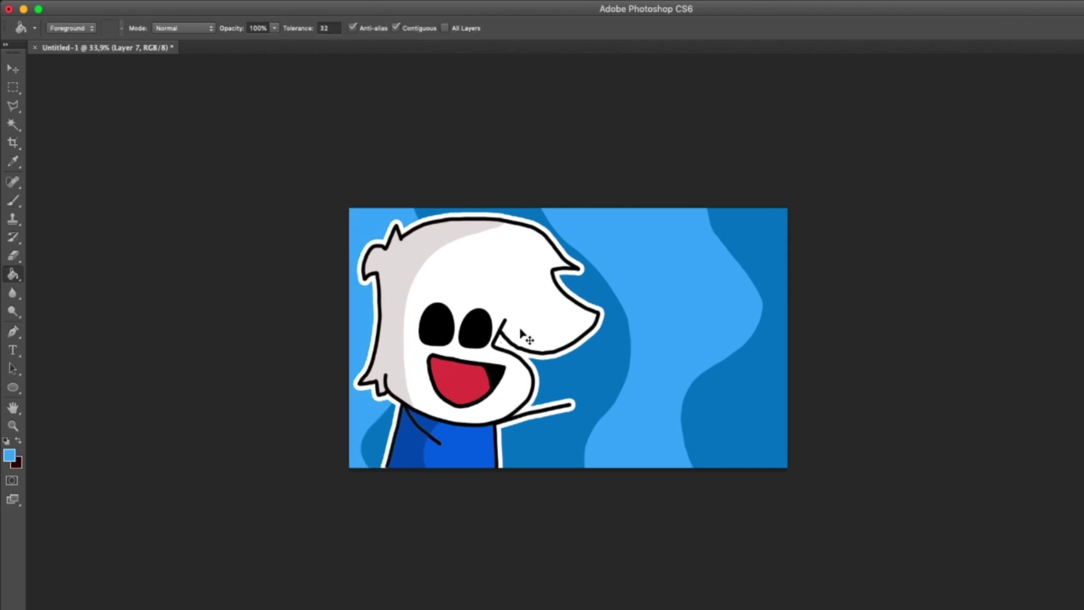
key(super+z)
key(b)
Apply a Twirl filter with an angle of 303 degrees to the two-tone background layer.
scroll(780, 332, down, 4)
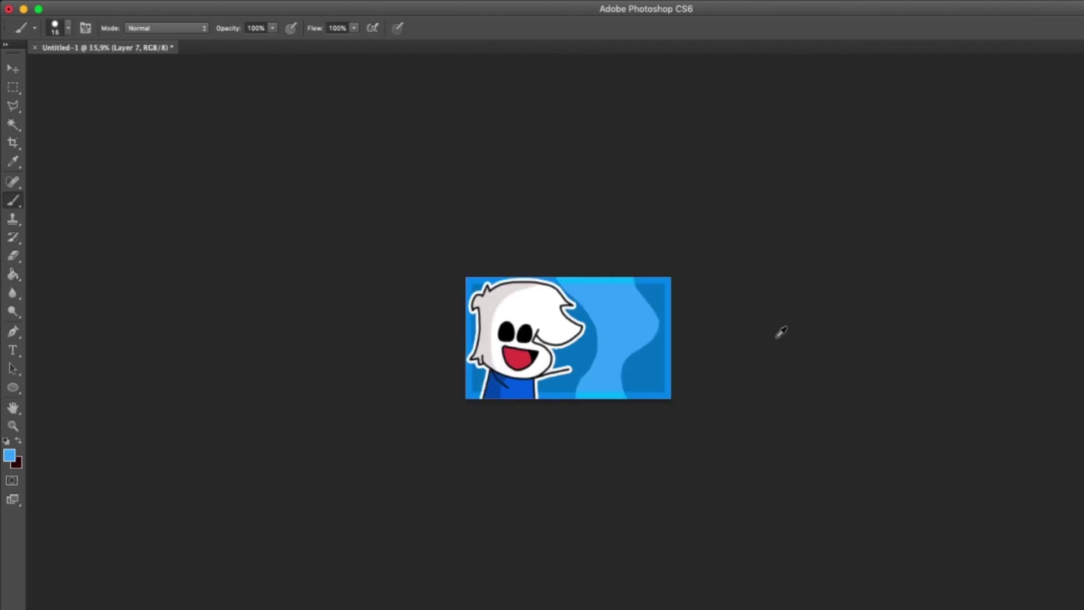
key(z)
scroll(711, 294, up, 1)
drag(796, 316, 932, 365)
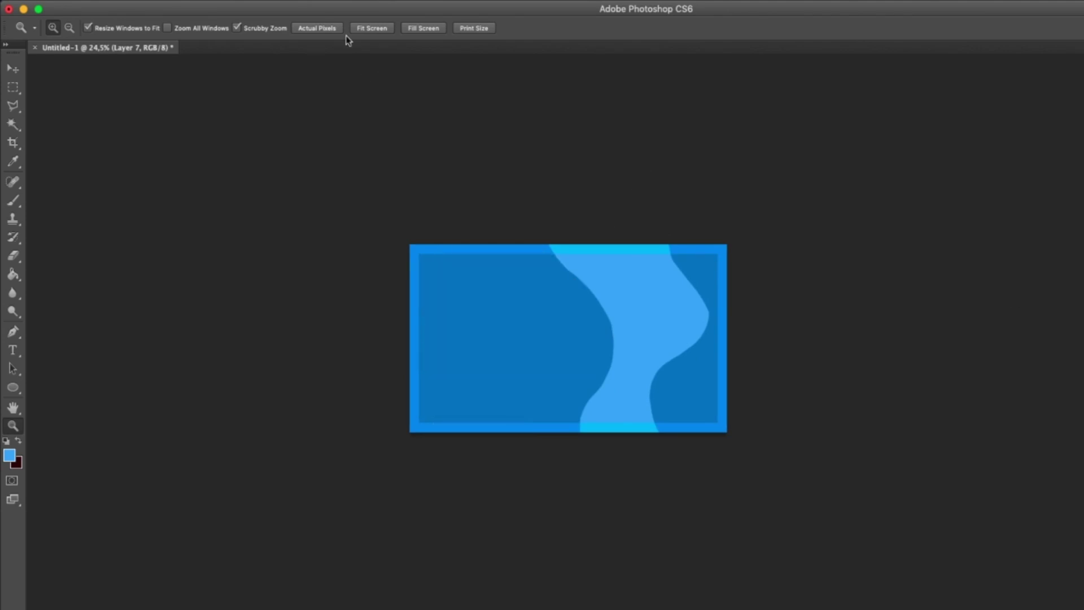
click(316, 2)
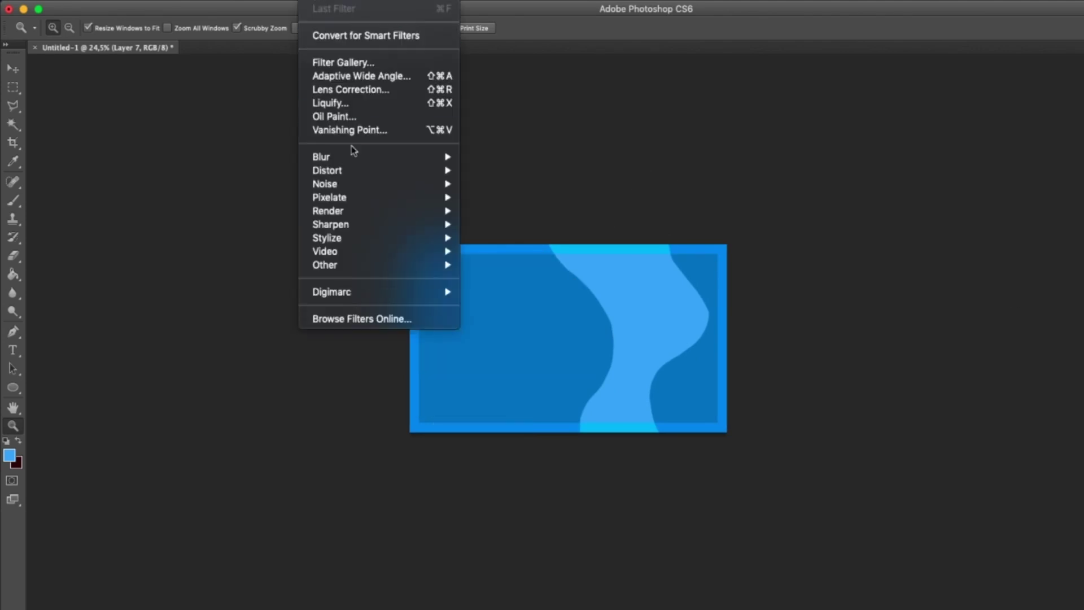
mouse_move(360, 173)
click(510, 252)
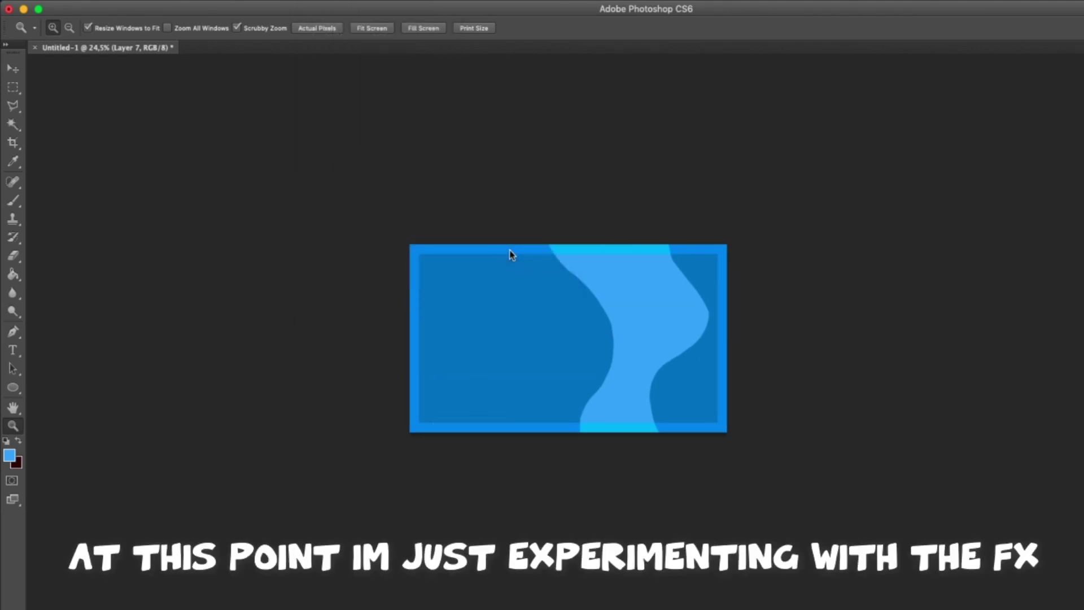
drag(625, 164, 712, 164)
click(601, 374)
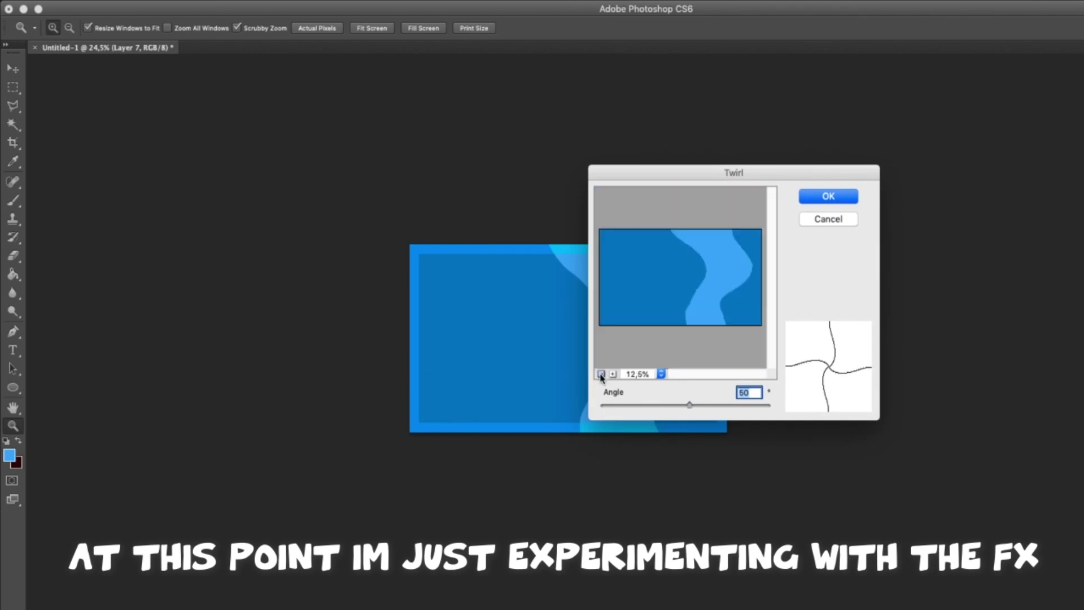
drag(689, 404, 711, 408)
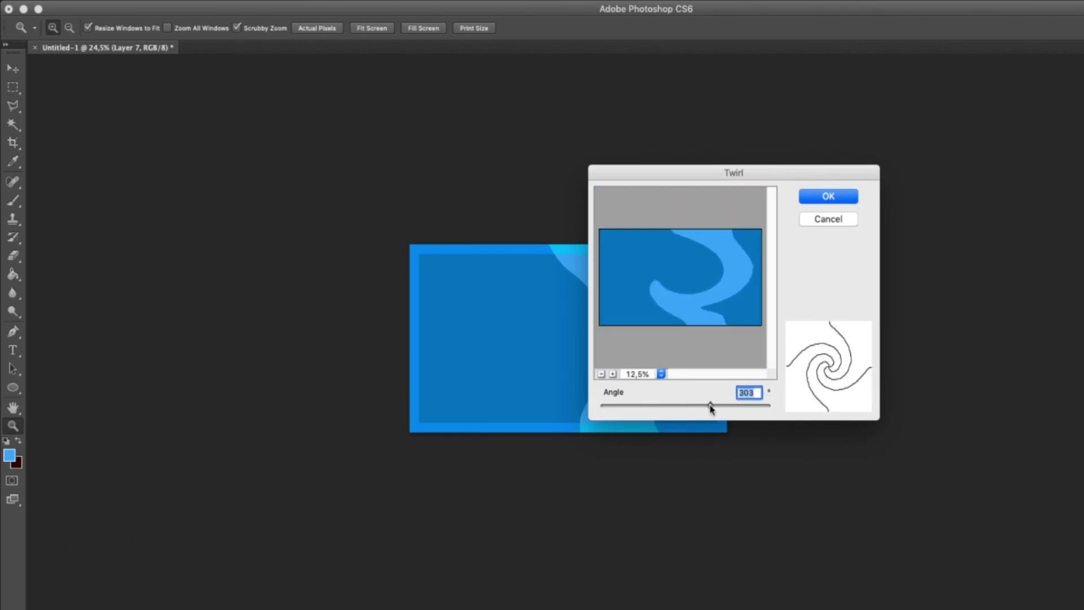
click(829, 197)
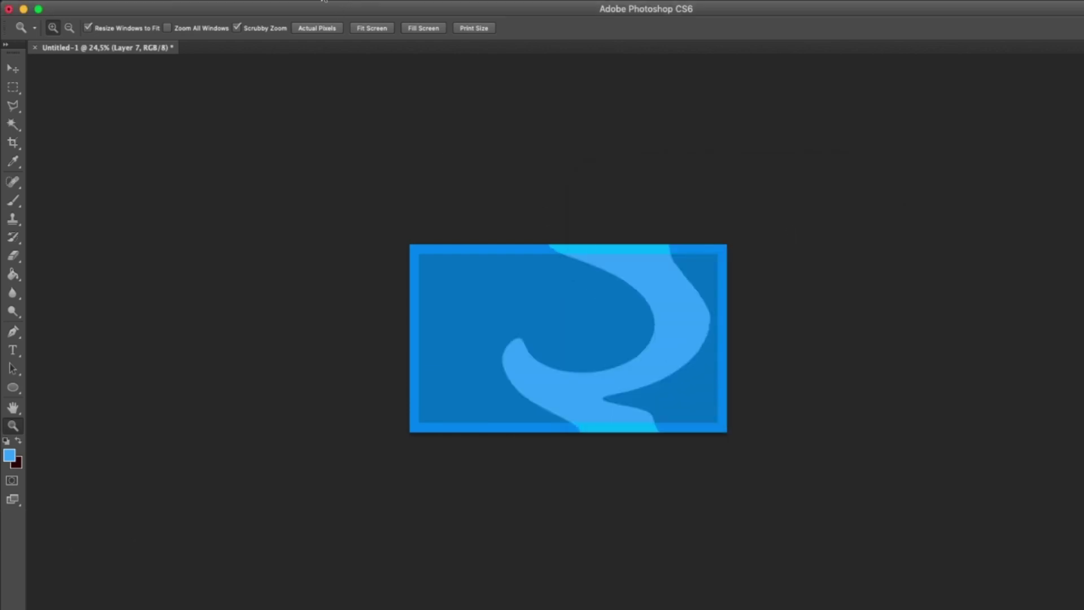
Apply a Ripple filter with an amount of 100% and Medium size to the background.
click(325, 1)
mouse_move(339, 167)
click(477, 210)
click(524, 354)
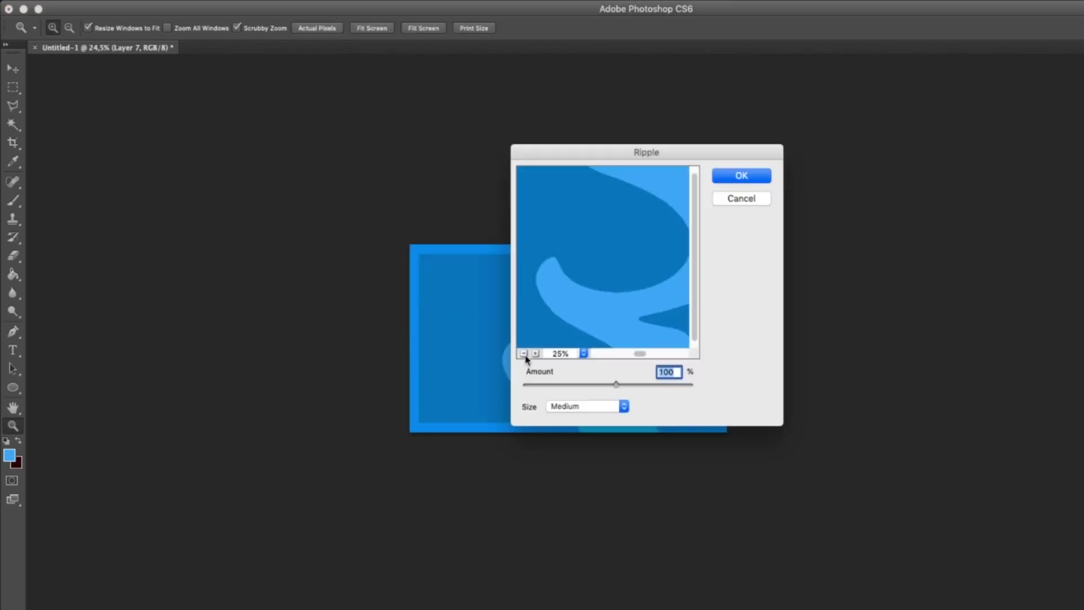
click(524, 354)
click(738, 177)
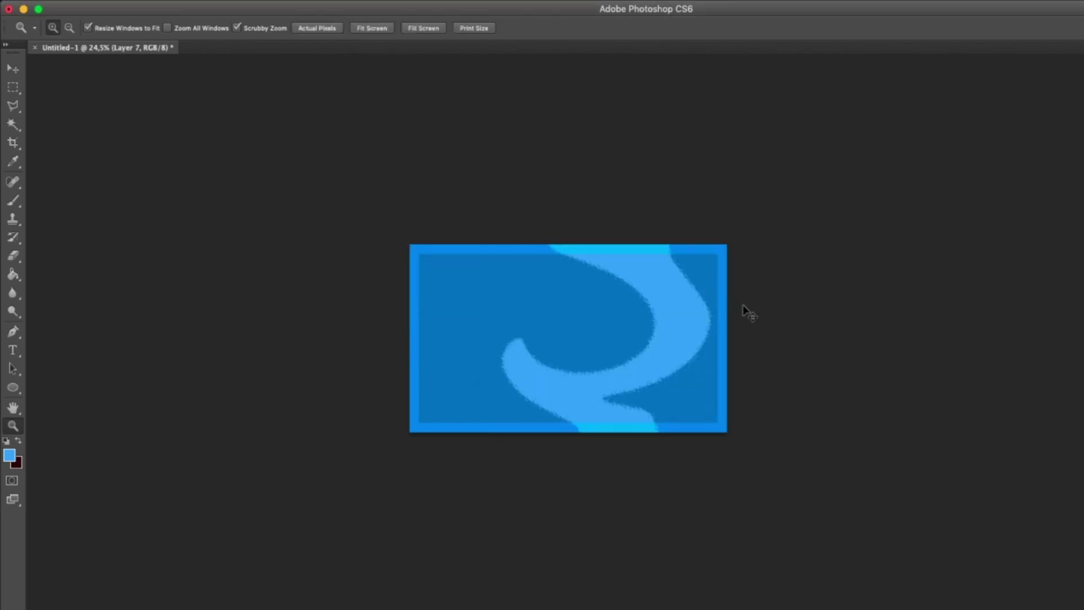
Apply a Wind filter to the background with the Wind method and direction From the Right.
click(324, 1)
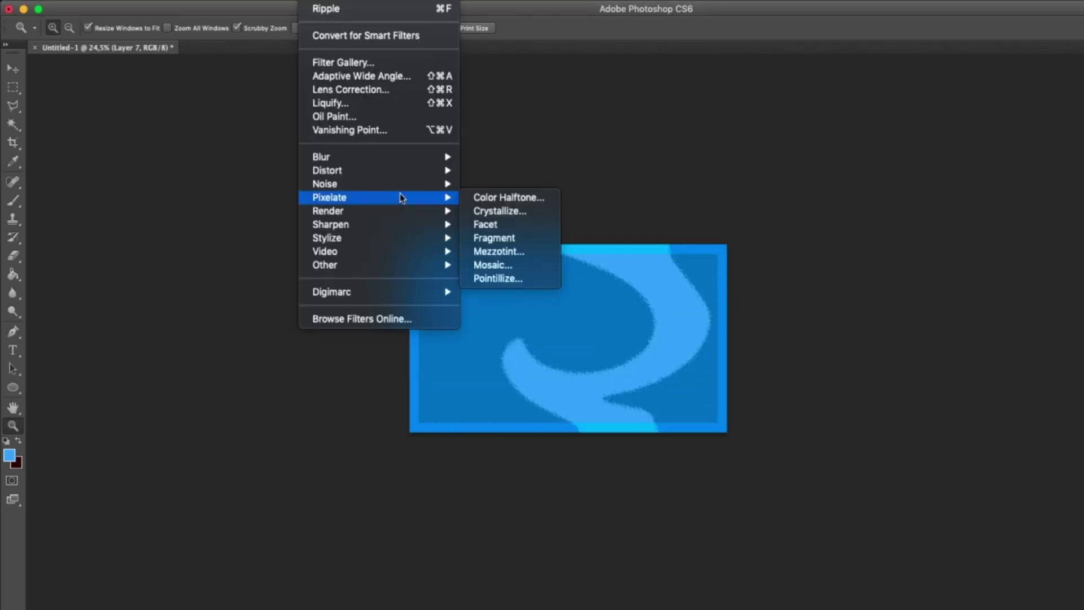
mouse_move(378, 238)
click(489, 332)
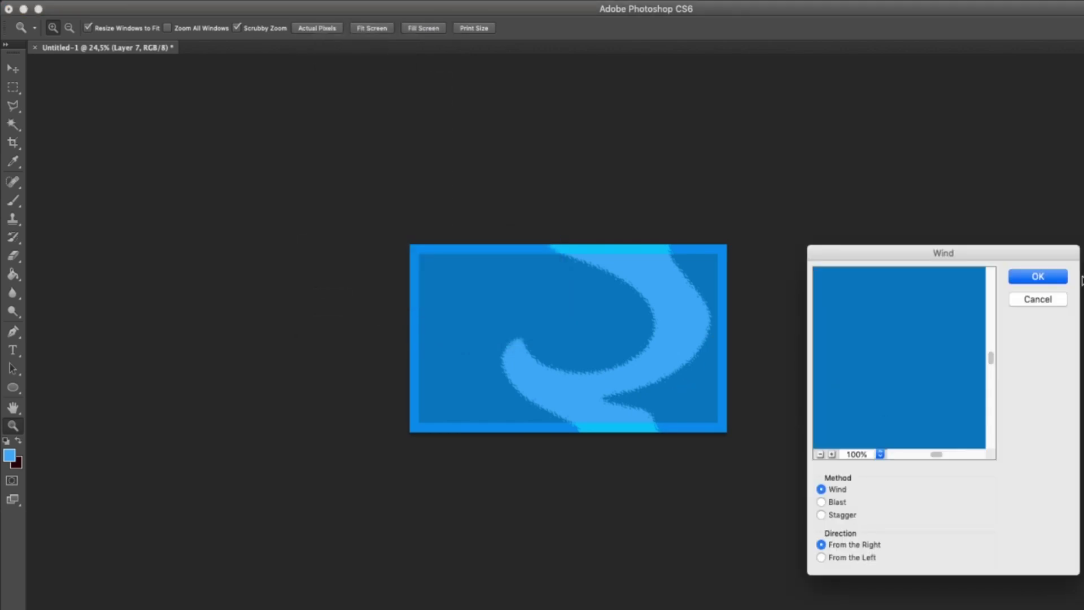
click(1042, 274)
Apply a Shear filter to the background, bending its light blue band to one side.
click(325, 1)
mouse_move(357, 172)
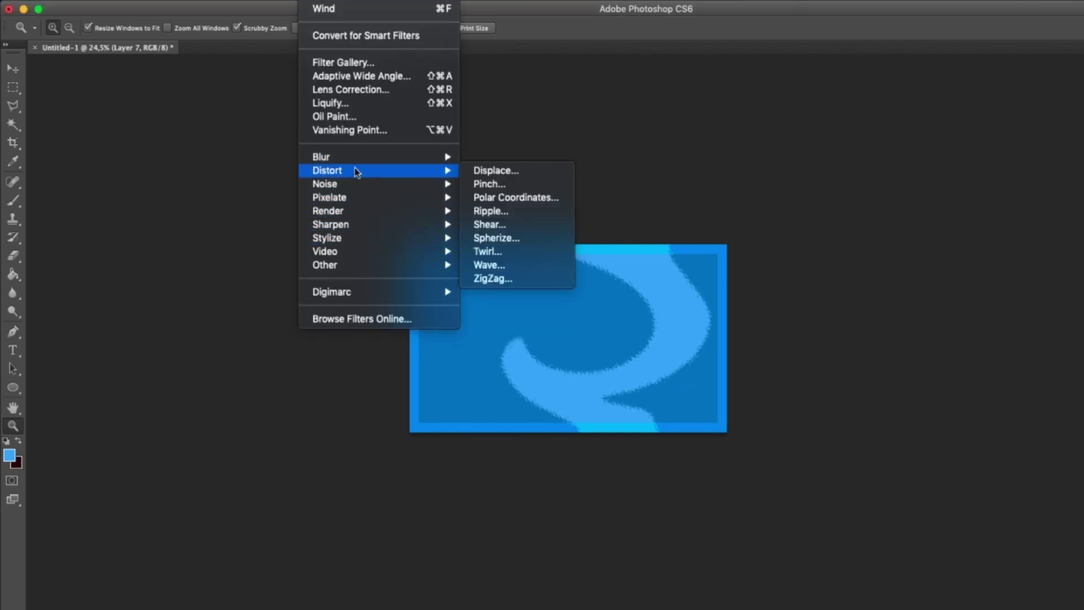
click(493, 229)
drag(589, 221, 560, 215)
click(716, 174)
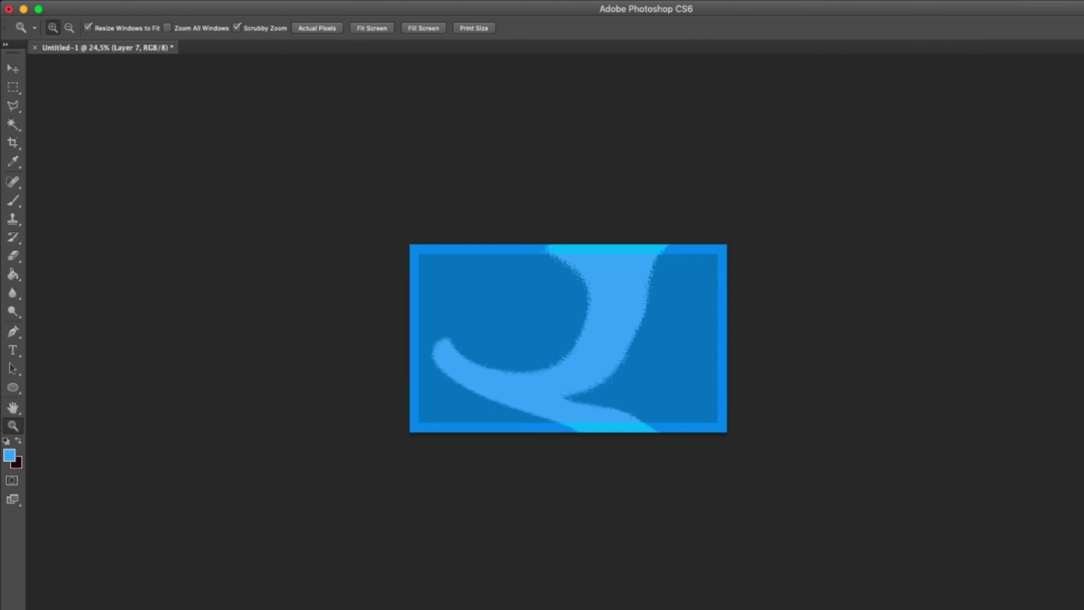
Try a Wave filter on the background with 5 sine generators and 100% scale.
click(314, 0)
mouse_move(350, 171)
click(501, 269)
click(502, 273)
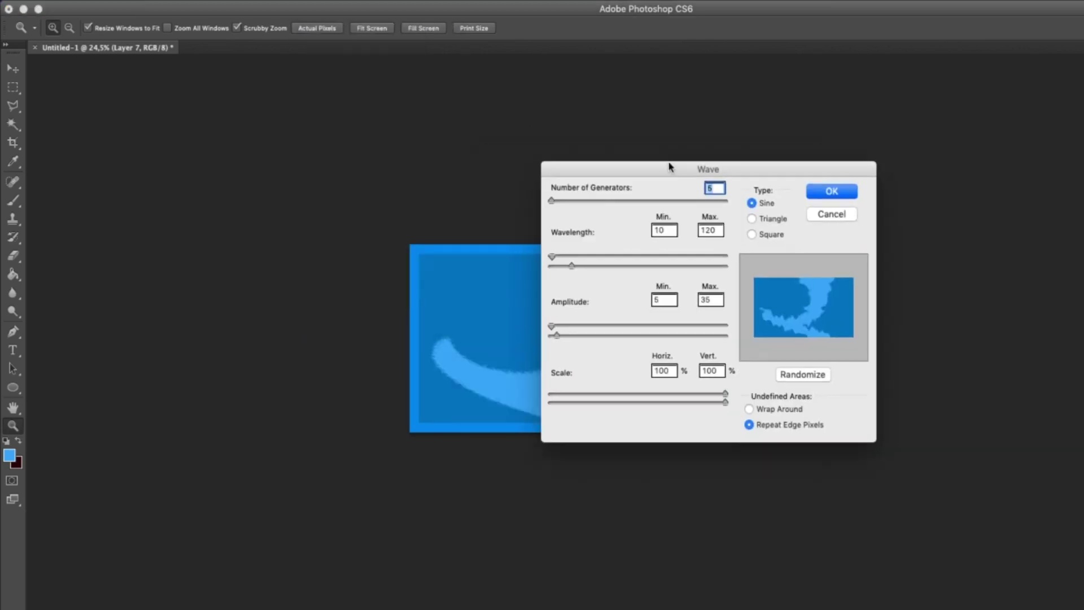
drag(670, 164, 786, 166)
click(951, 189)
Try a ZigZag filter on the background with Pond Ripples style, near-maximum amount and more ridges.
click(317, 1)
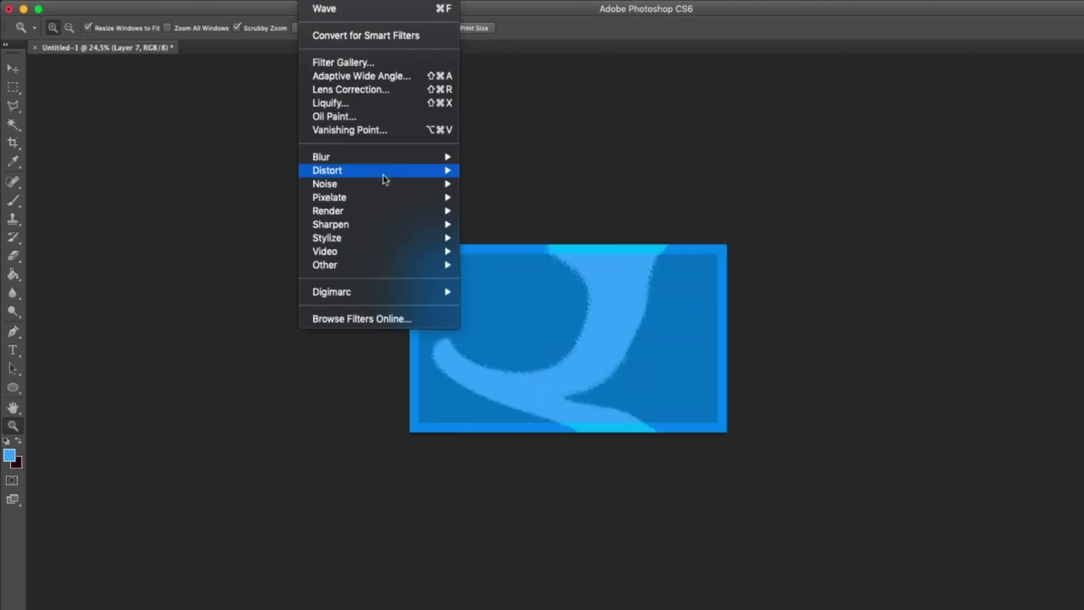
mouse_move(395, 172)
click(505, 283)
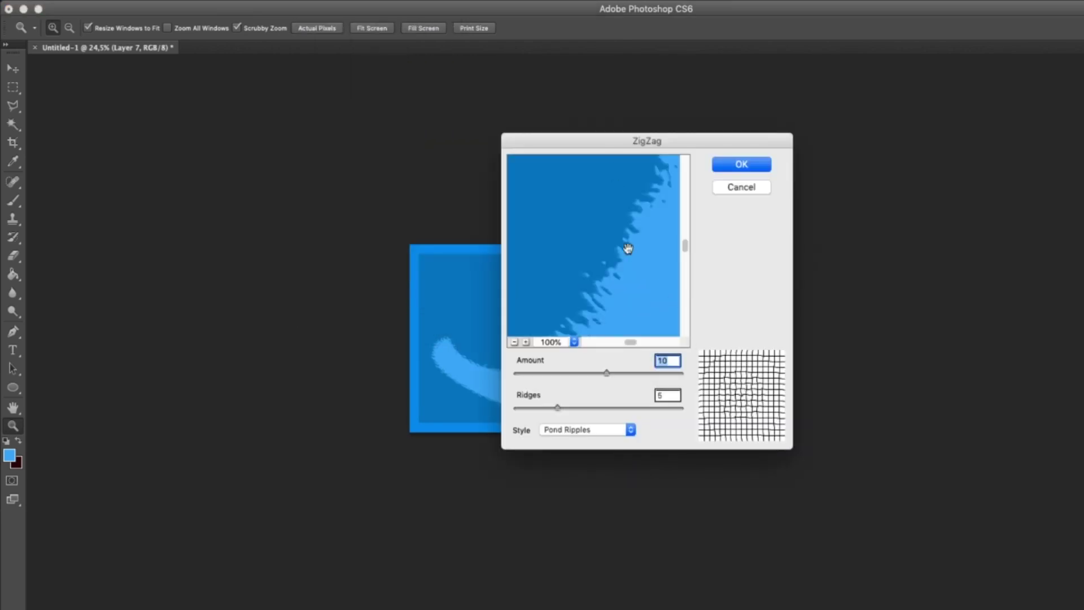
drag(607, 374, 681, 377)
drag(559, 410, 608, 410)
click(729, 165)
click(729, 166)
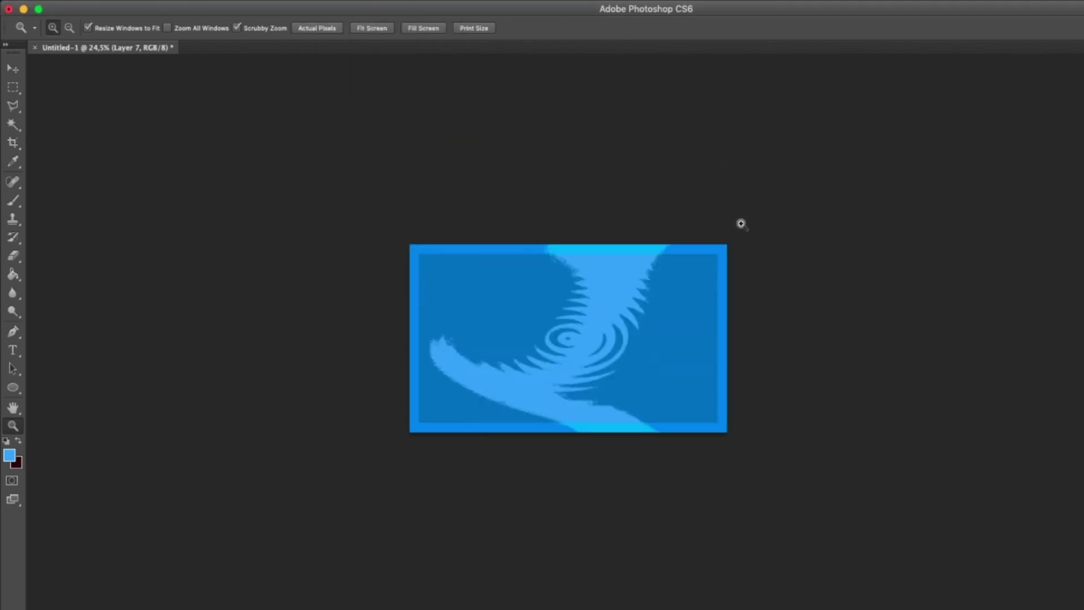
click(316, 2)
mouse_move(409, 173)
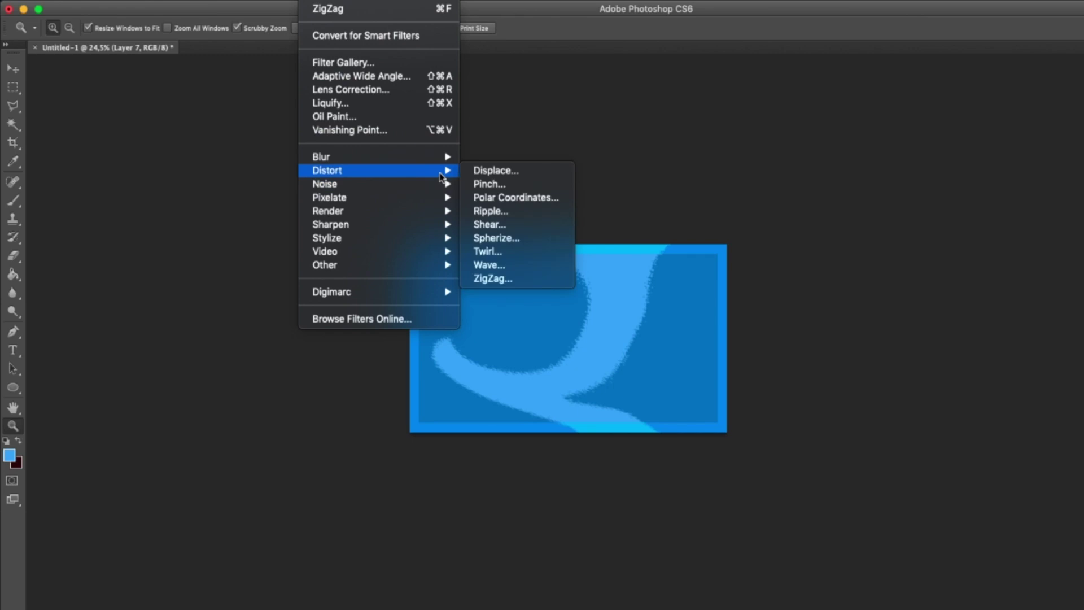
click(496, 170)
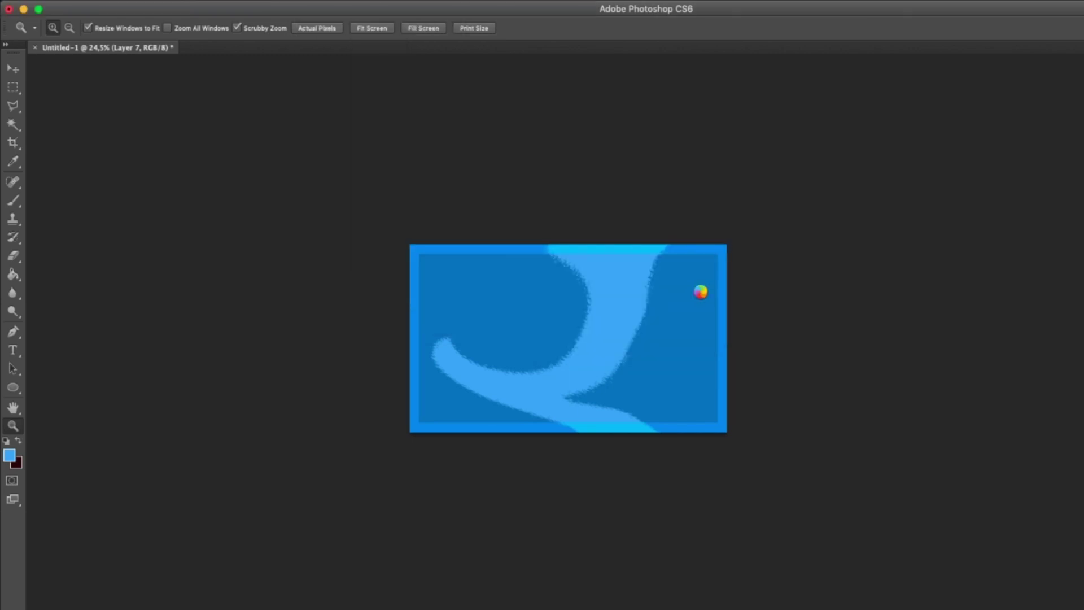
click(822, 403)
Apply a Spherize filter with an amount of 100% in Normal mode to the background.
click(316, 1)
mouse_move(355, 170)
click(497, 238)
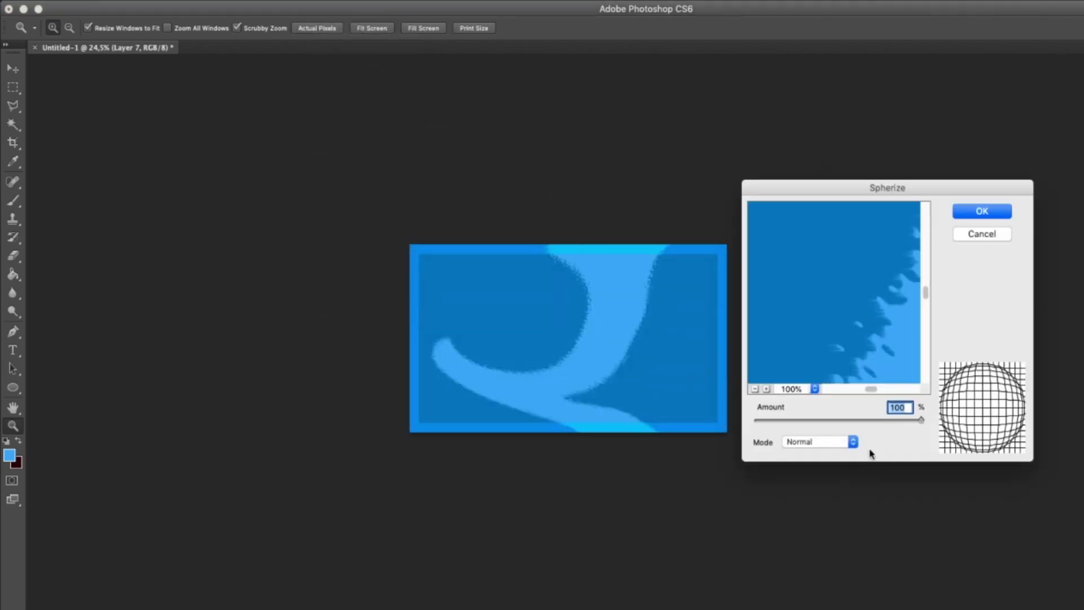
click(755, 389)
click(755, 390)
click(755, 389)
drag(922, 420, 986, 443)
key(Return)
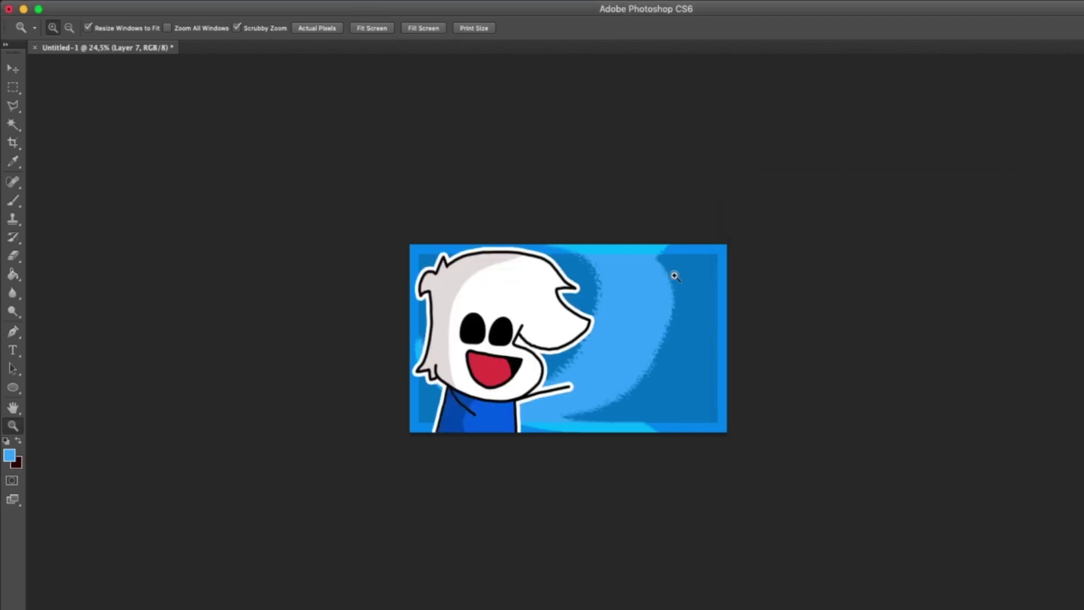
drag(675, 276, 673, 281)
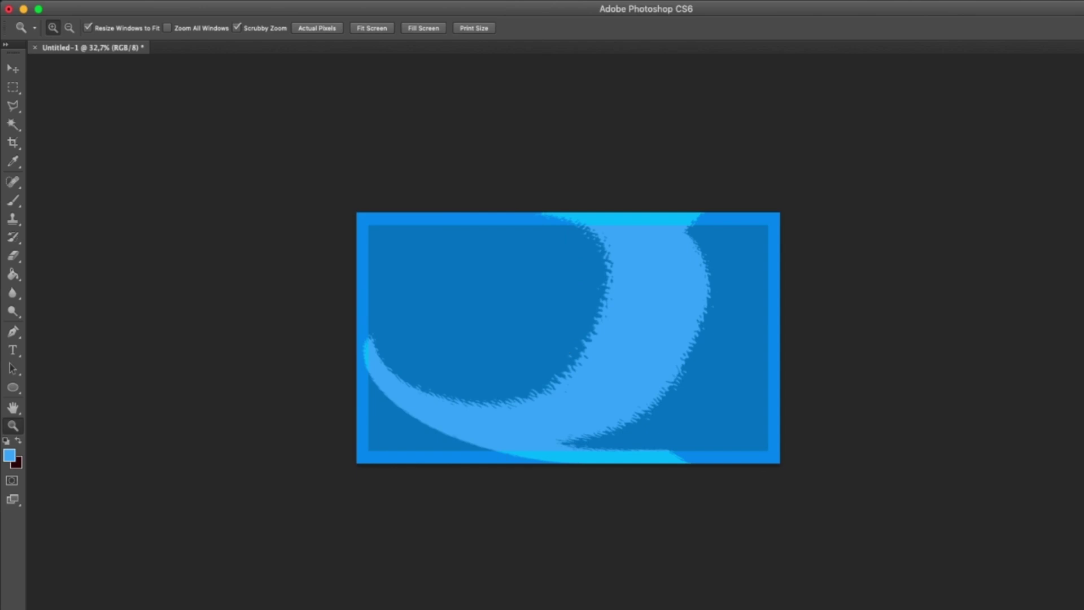
Apply the Fragment pixelate filter to the background layer.
click(324, 2)
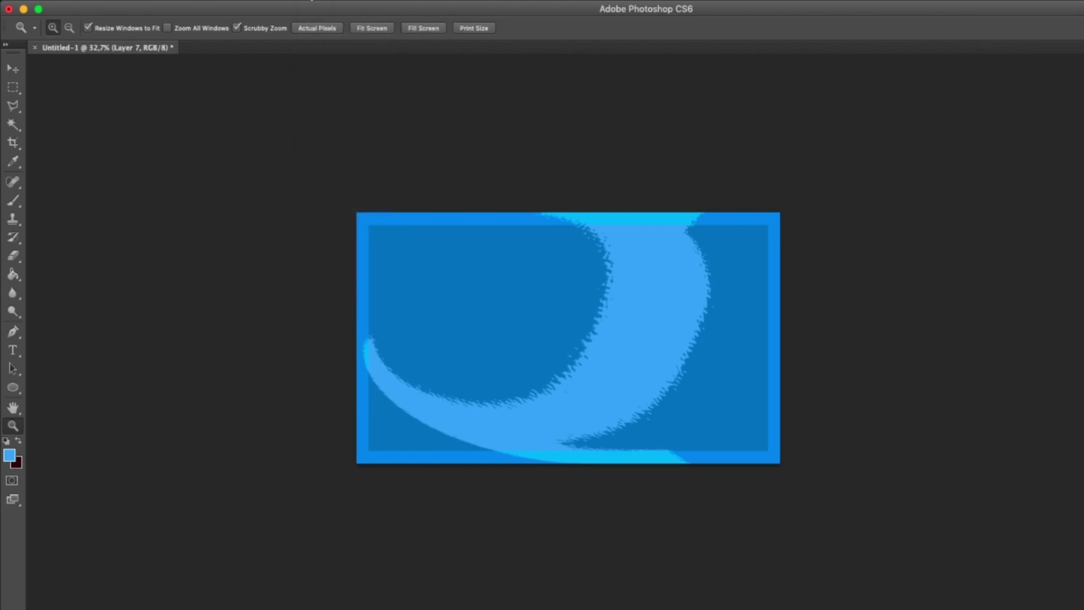
click(324, 2)
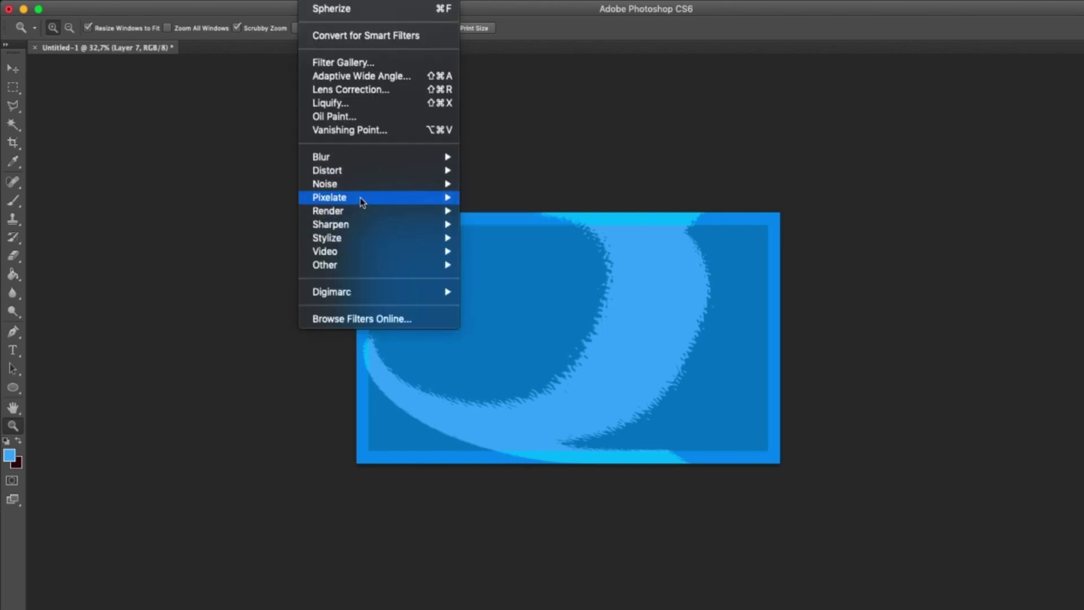
mouse_move(363, 198)
click(493, 237)
alt+click(714, 319)
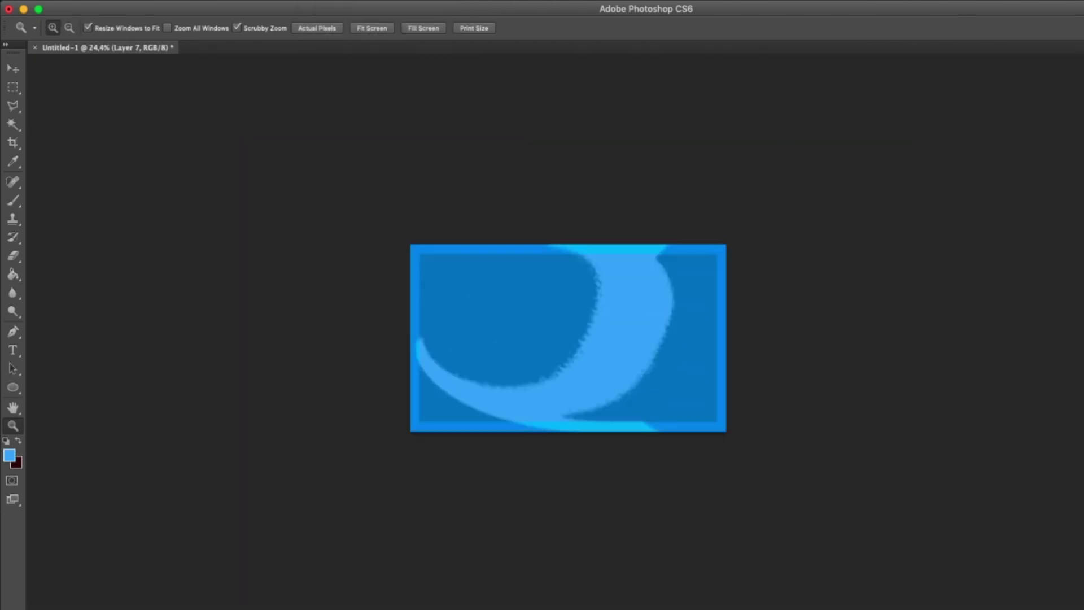
Try an Emboss filter on the background with angle 135°, height 87 pixels and amount 118%, and undo it.
click(325, 2)
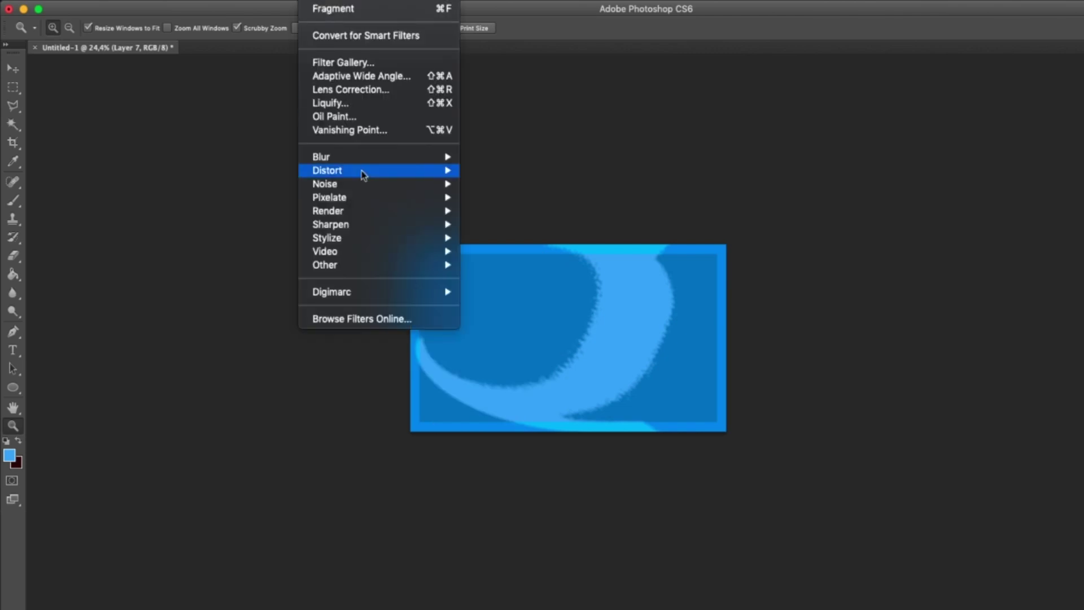
mouse_move(341, 244)
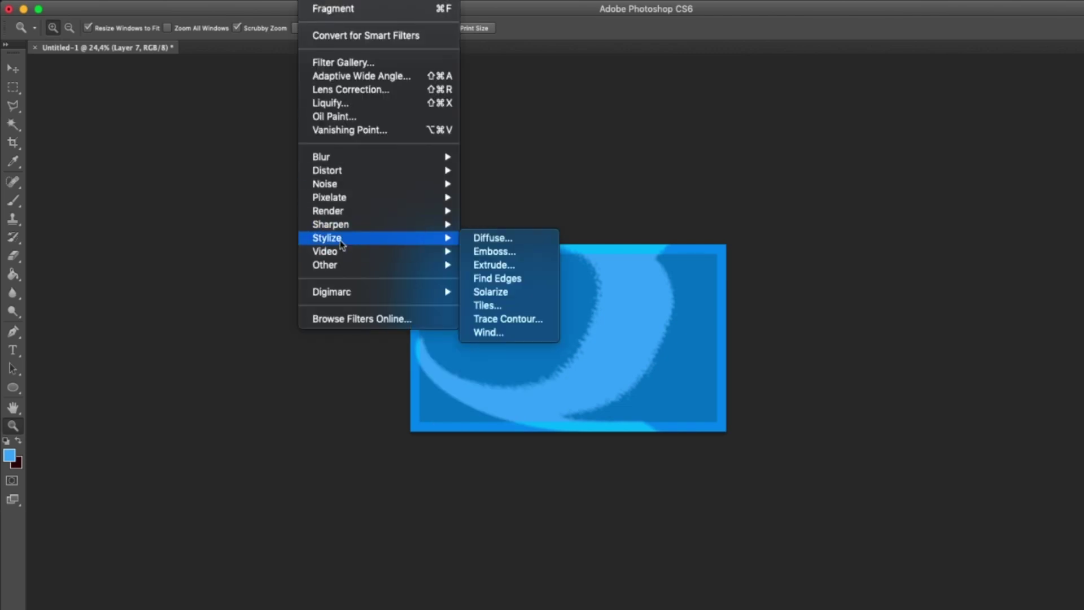
click(510, 252)
drag(649, 188, 853, 231)
drag(775, 479, 864, 477)
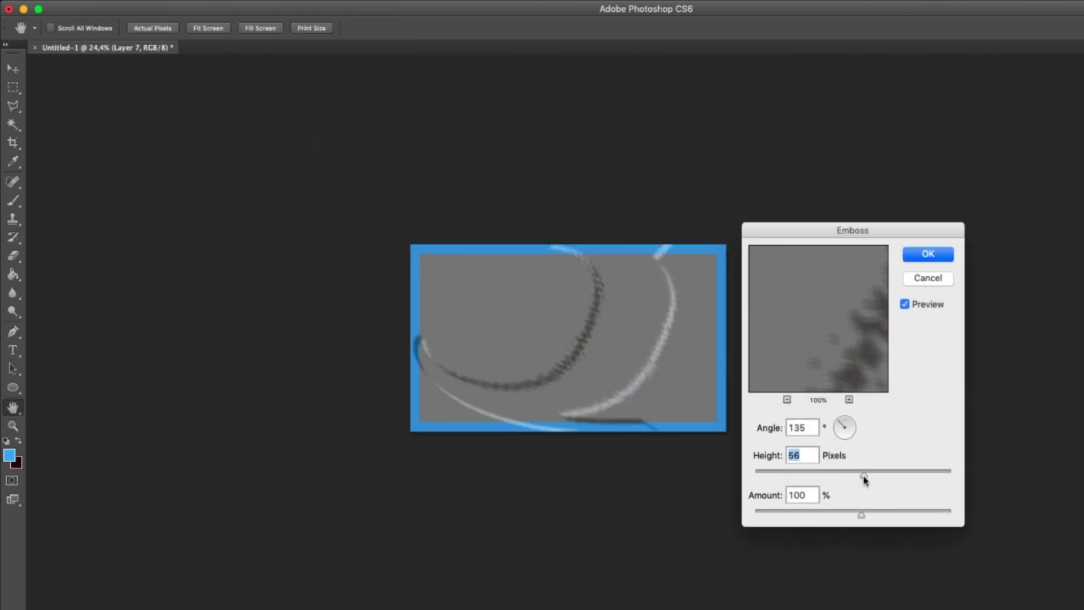
drag(796, 511, 871, 513)
drag(864, 475, 926, 477)
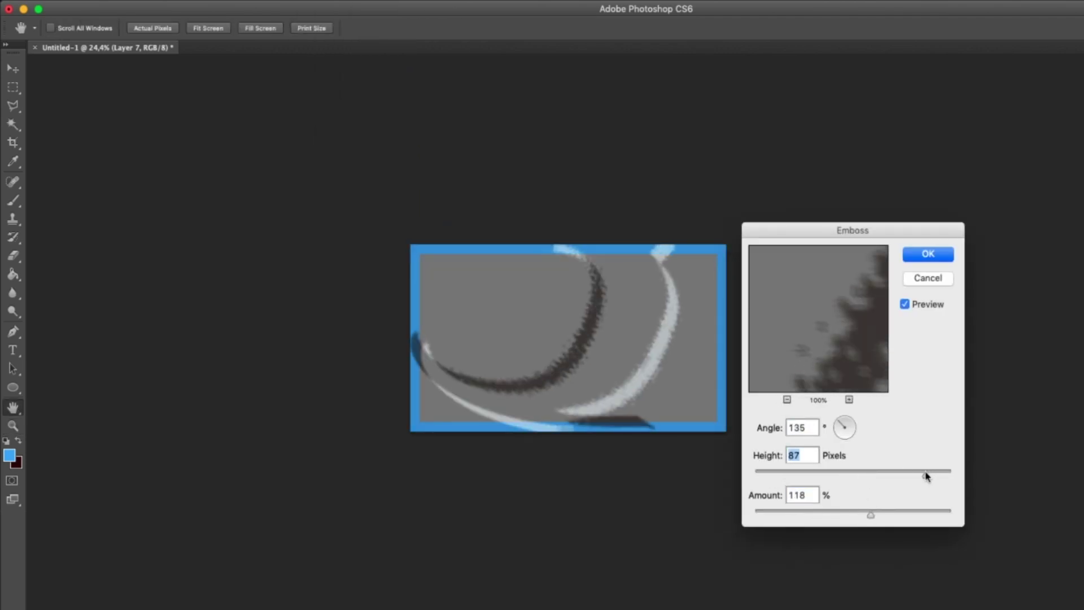
click(936, 255)
key(z)
key(super+z)
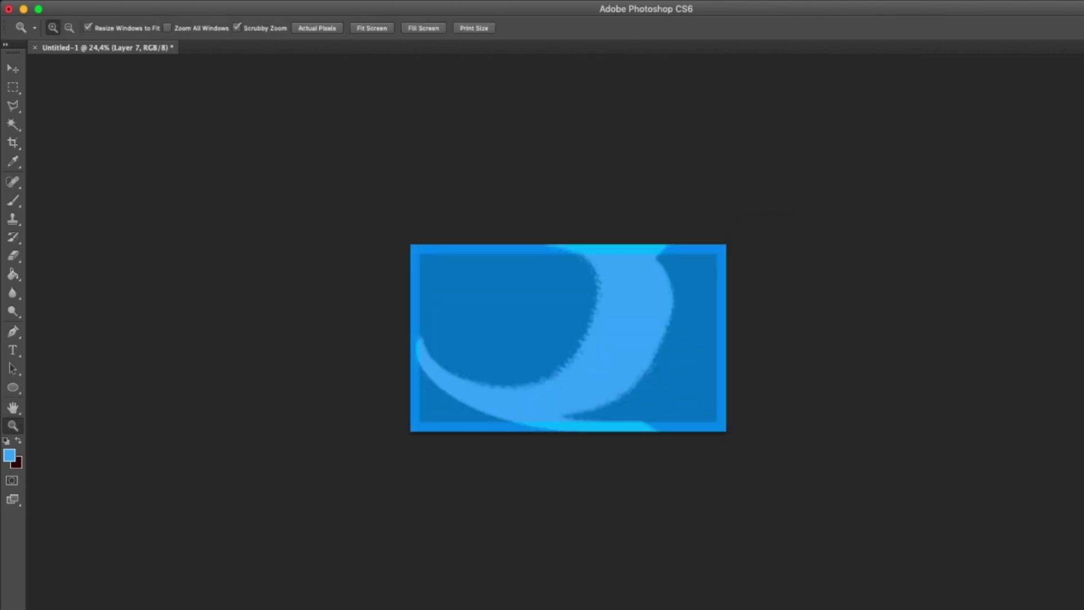
Duplicate the filtered background layer.
right_click(1083, 283)
click(1081, 317)
click(796, 301)
Add a Hue/Saturation adjustment shifting the blue background to green, and merge it into the duplicated layer.
click(1083, 225)
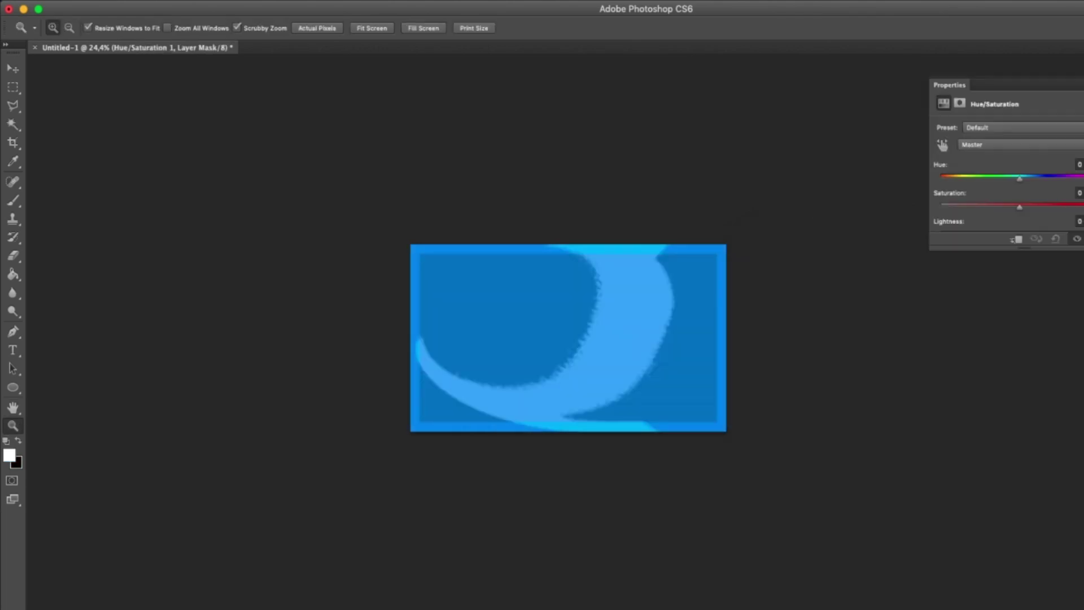
drag(1020, 179, 983, 180)
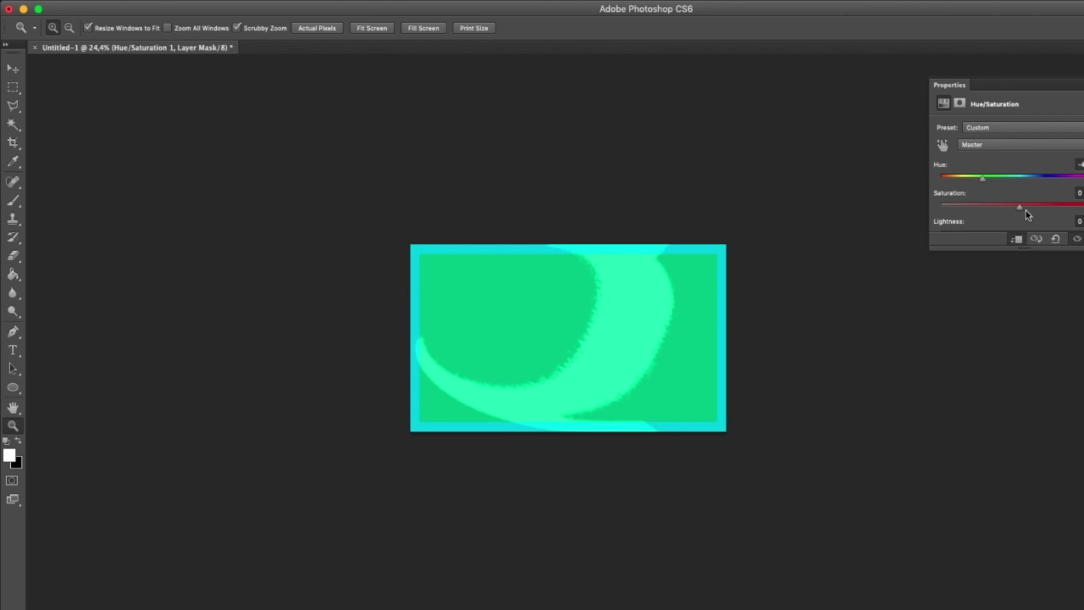
key(super+e)
key(v)
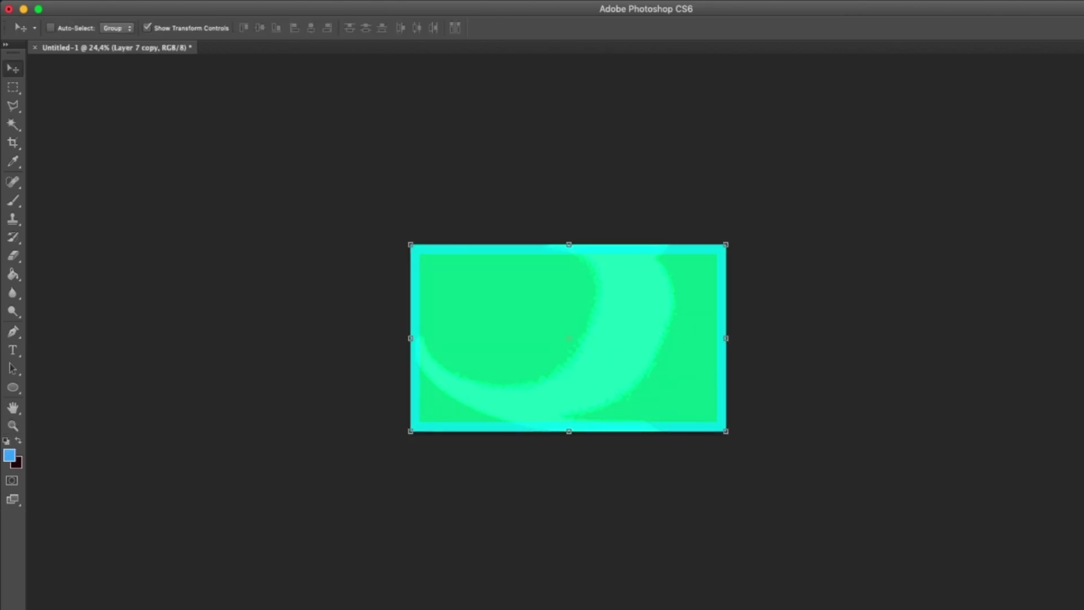
Try offsetting the duplicated green background layer over the blue one at reduced opacity, and delete that layer.
drag(1083, 249, 1073, 249)
scroll(865, 371, up, 1)
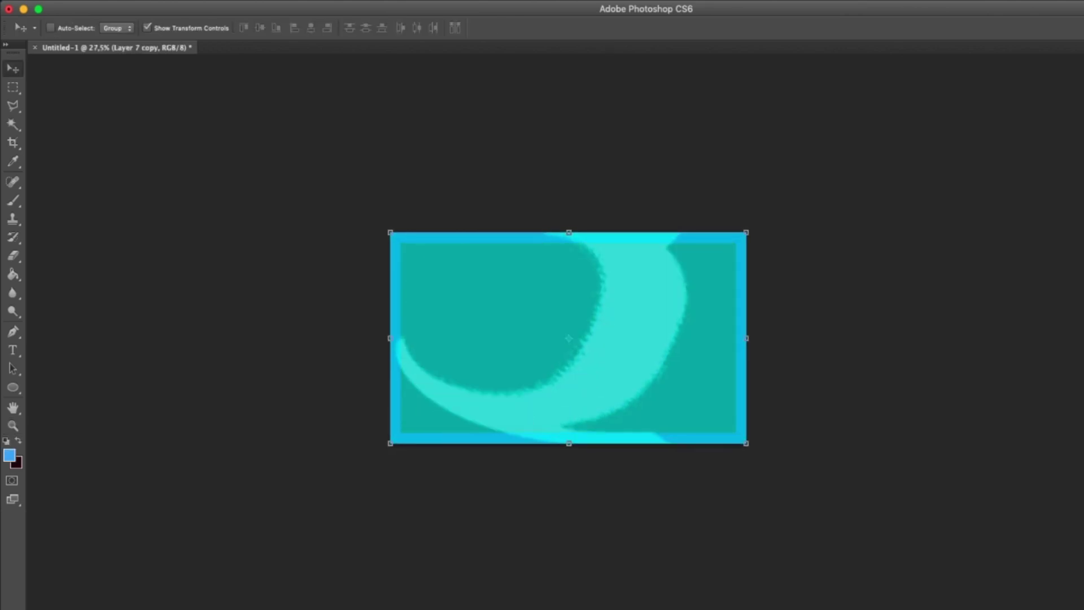
mouse_move(583, 345)
mouse_down()
mouse_move(571, 322)
mouse_move(604, 341)
mouse_move(542, 334)
mouse_move(552, 351)
mouse_move(599, 333)
mouse_up()
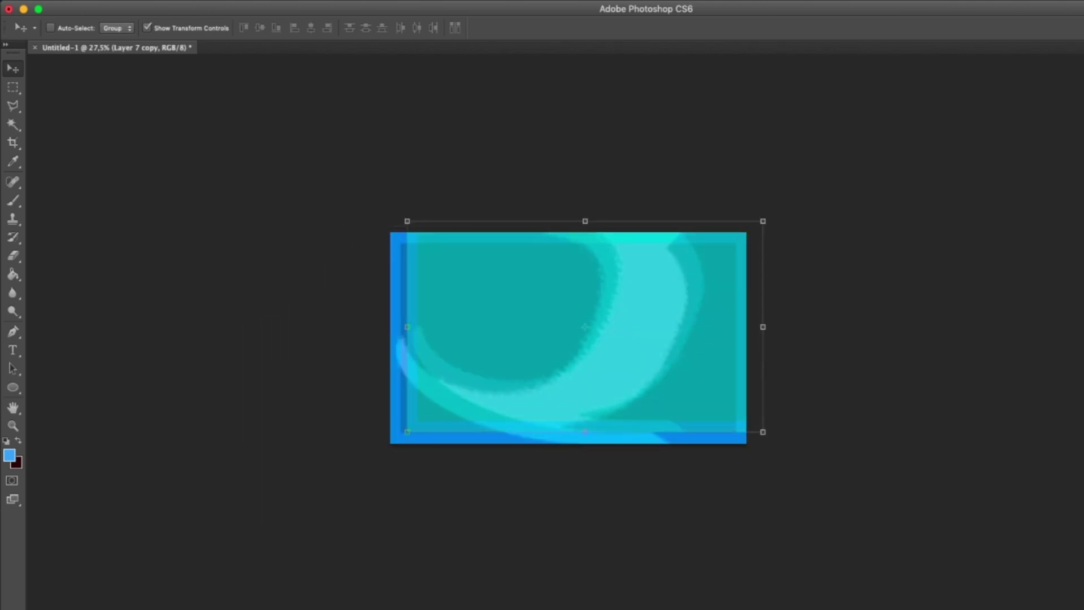
drag(674, 354, 641, 366)
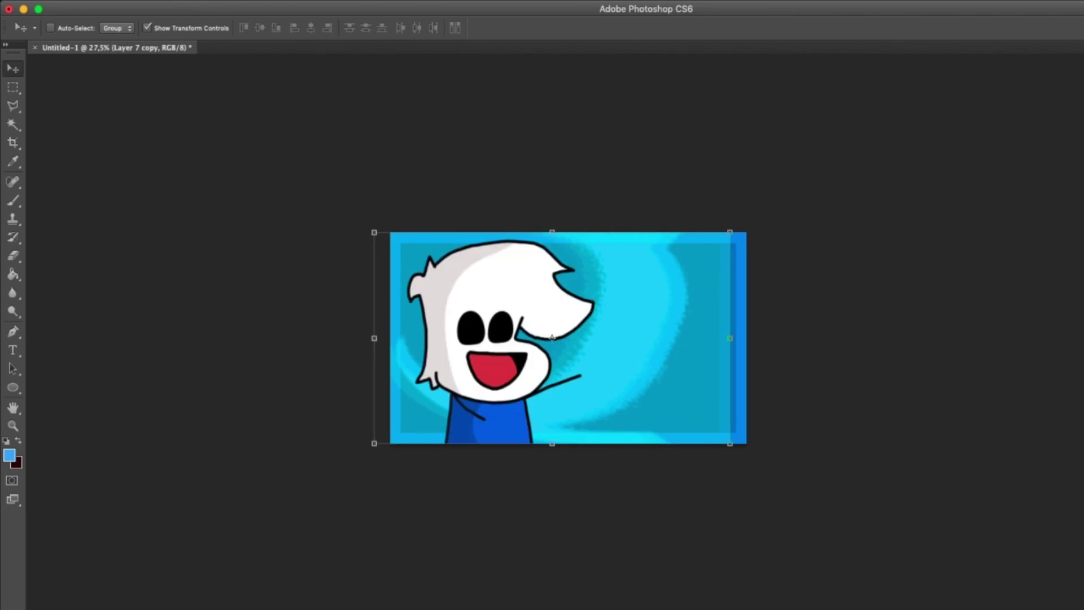
key(Delete)
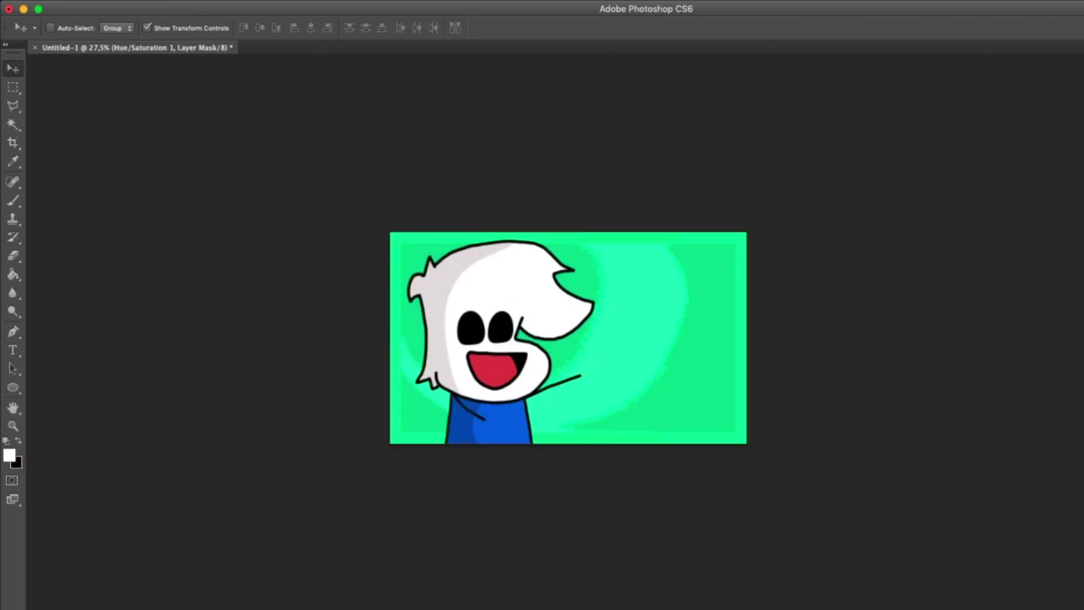
Retune the background's Hue/Saturation adjustment from green back to blue and delete the duplicate adjustment layer.
drag(1027, 173, 1053, 210)
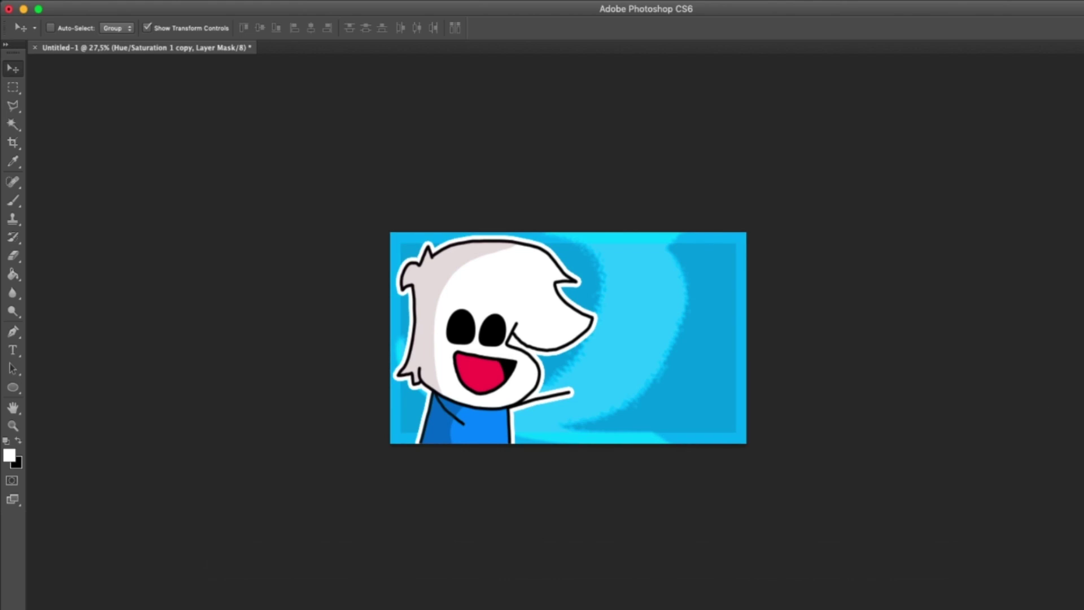
key(Delete)
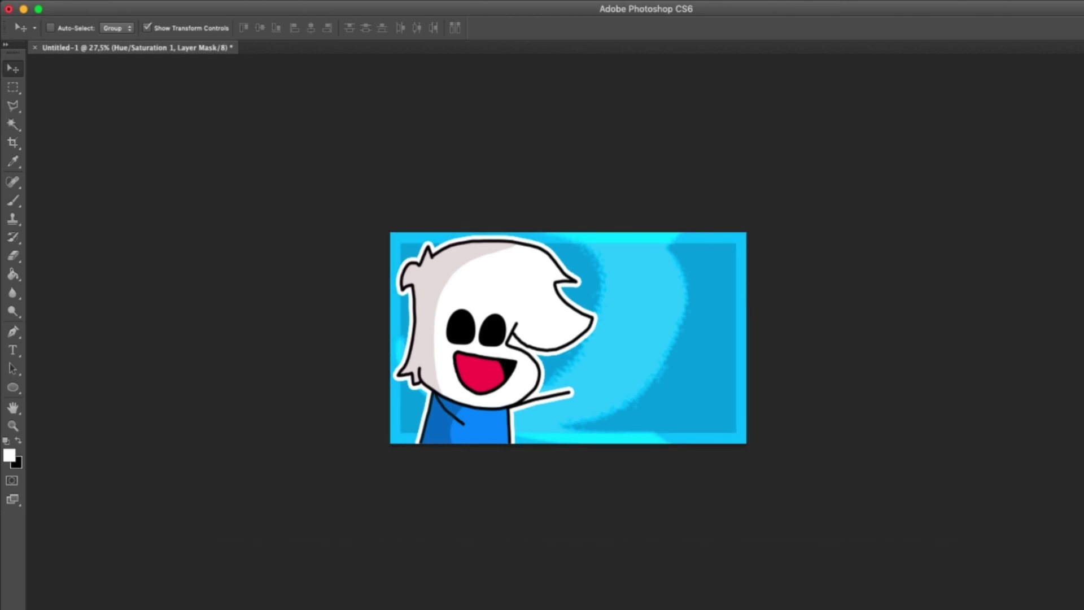
key(z)
alt+click(709, 336)
alt+click(709, 336)
alt+click(710, 336)
alt+click(709, 336)
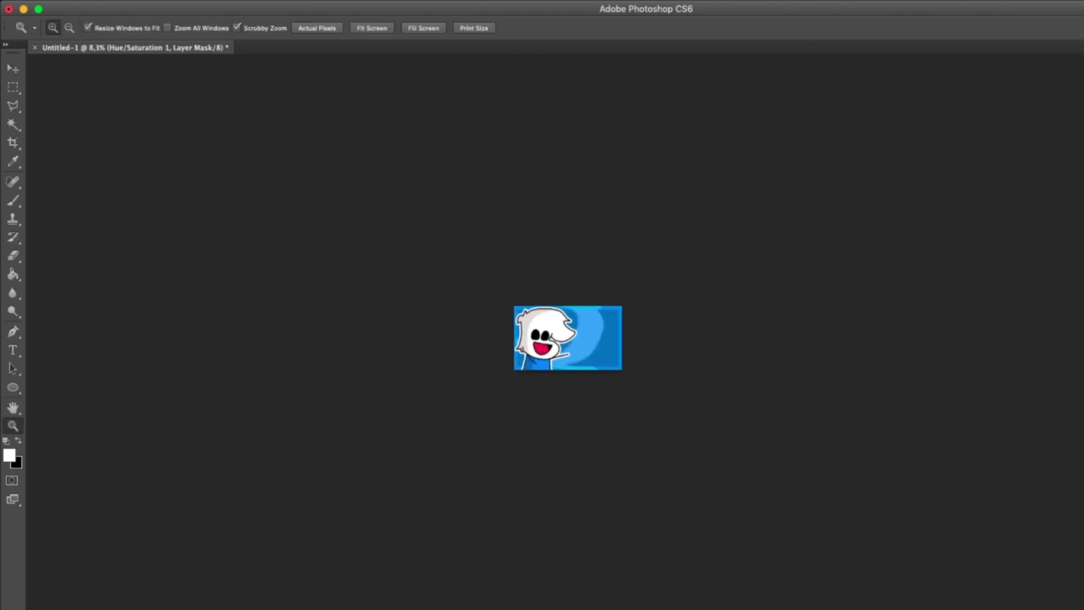
Add the title "how to make thumbnails" on two lines and set its font to Solid Cartoonlings.
scroll(568, 338, up, 5)
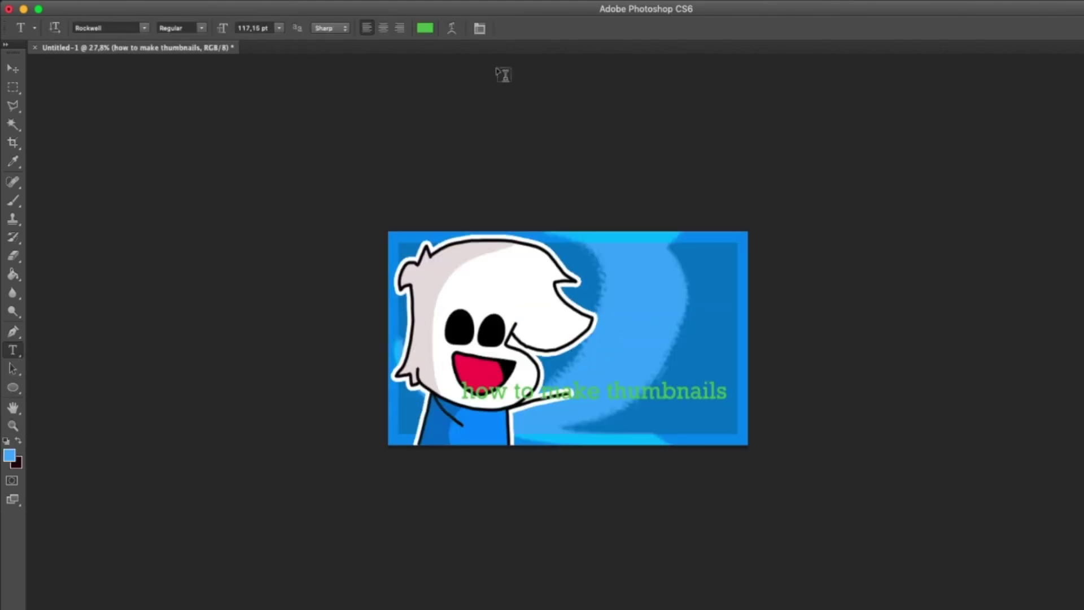
key(v)
click(13, 349)
click(608, 386)
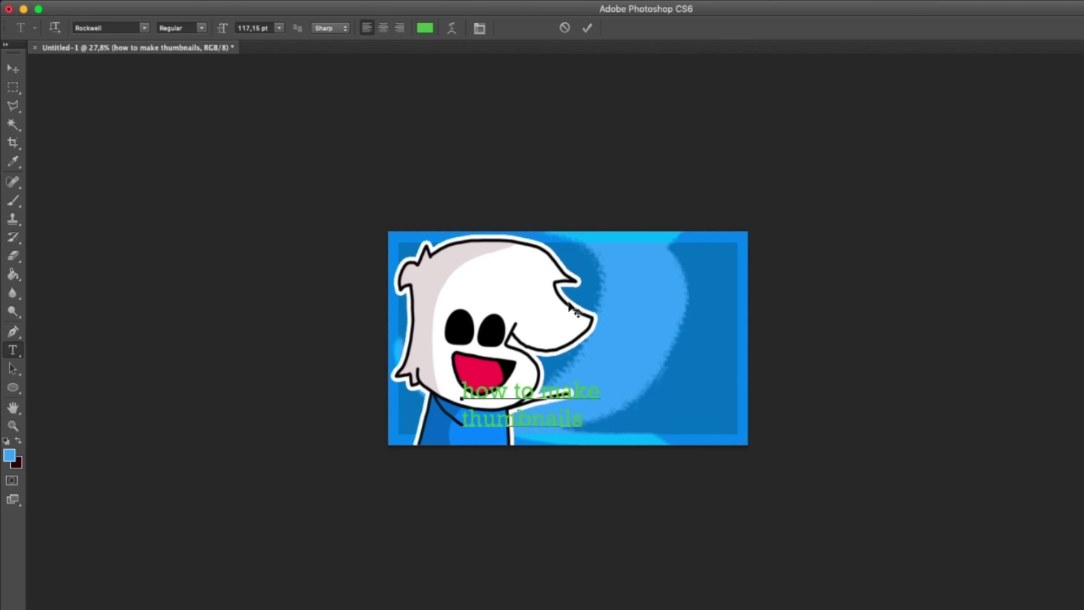
key(super+a)
click(390, 1)
click(400, 144)
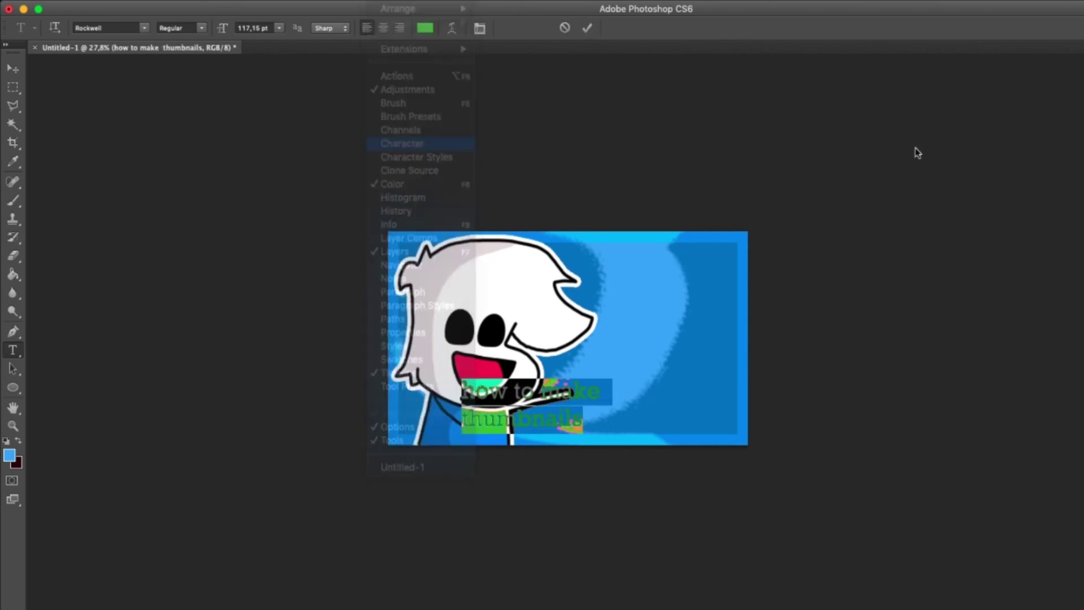
click(1055, 131)
click(1053, 131)
click(1004, 380)
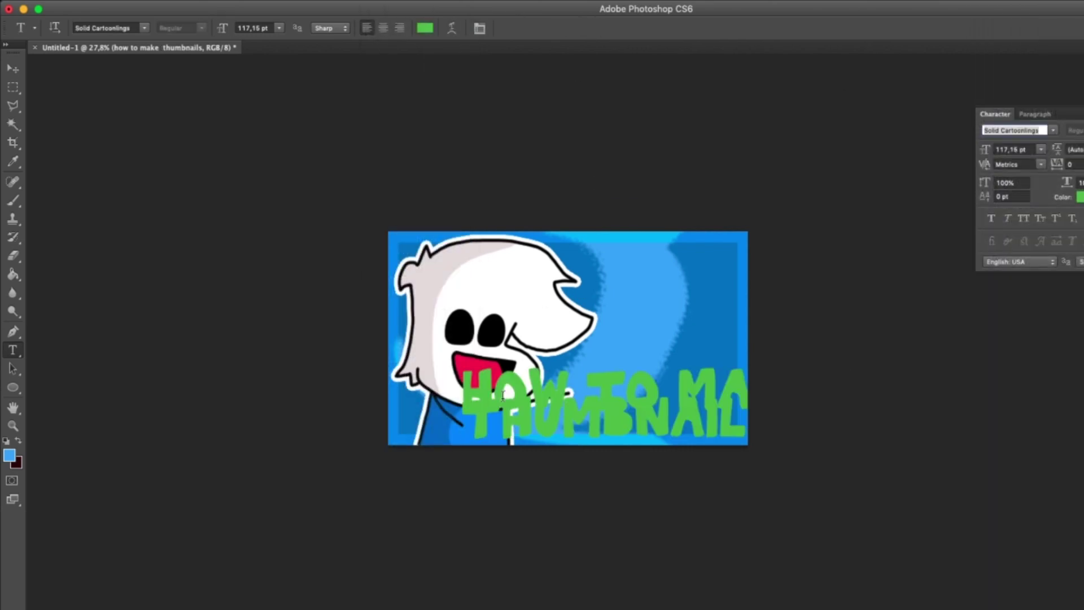
Scale down the two-line title and position it beside the character's face.
key(v)
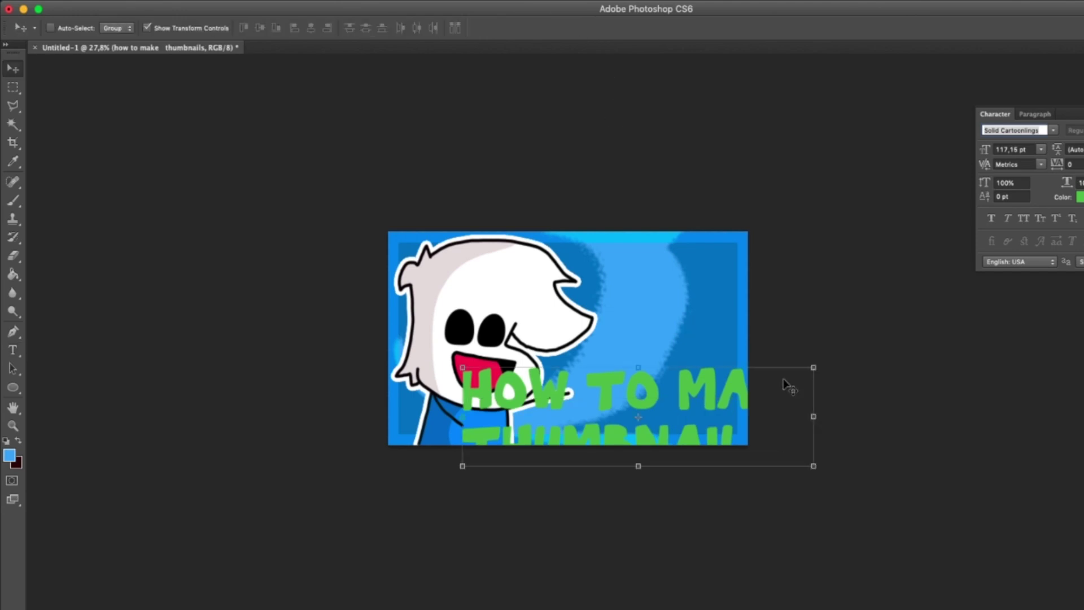
drag(815, 415, 684, 414)
drag(697, 368, 535, 429)
drag(502, 414, 802, 288)
drag(690, 322, 659, 337)
click(677, 28)
Split the title so that "how to make" and "thumbnails" are separate text layers.
click(11, 349)
drag(523, 321, 781, 321)
key(BackSpace)
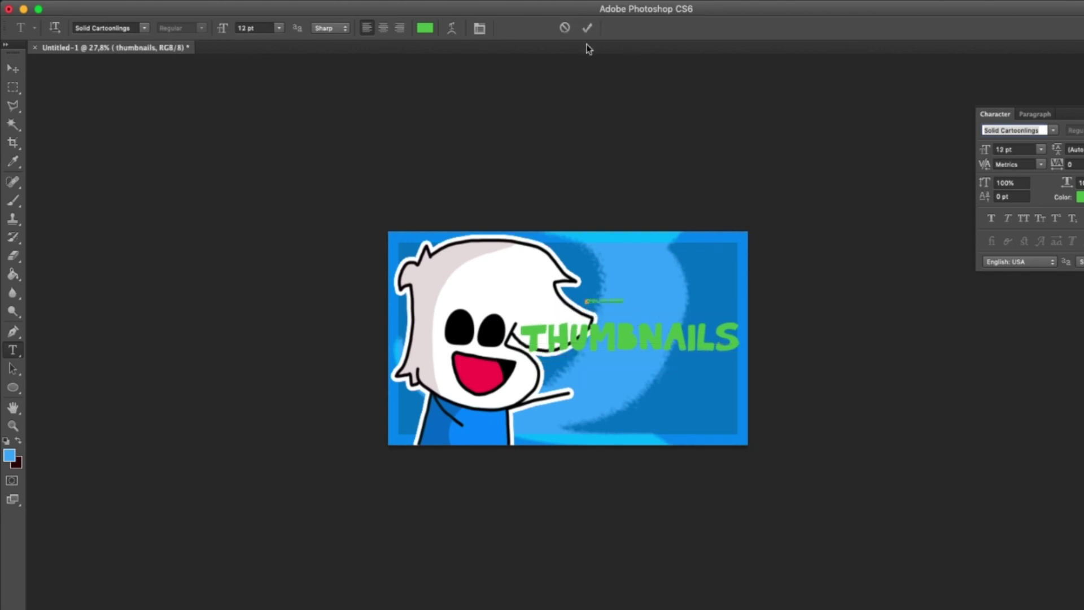
click(587, 28)
Enlarge "how to make" to about 57 pt directly above "thumbnails", and shift both lines slightly right.
click(12, 69)
drag(624, 306, 770, 334)
drag(736, 305, 687, 309)
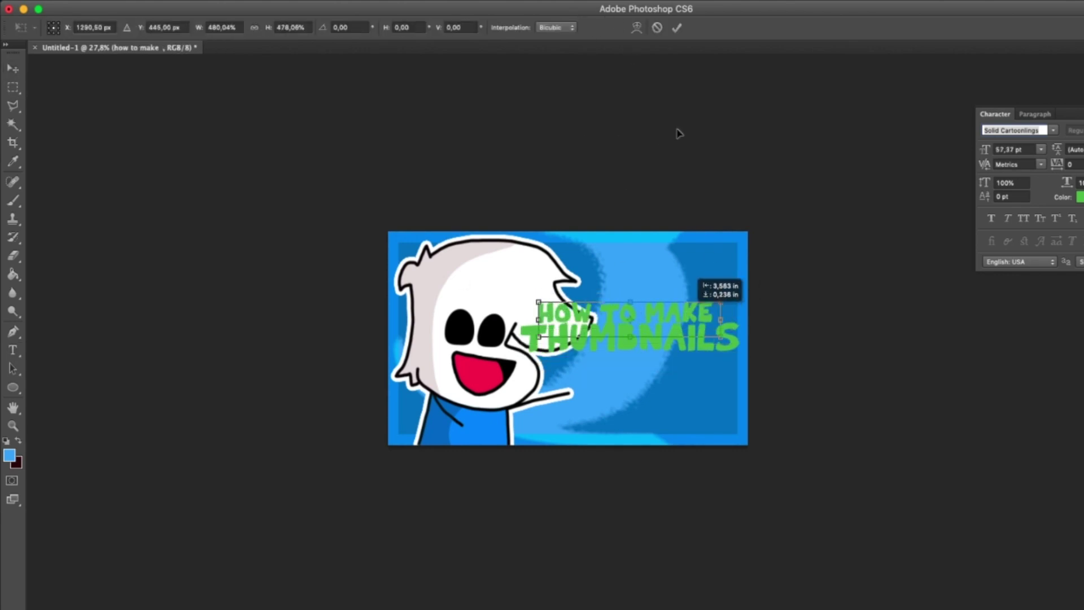
click(678, 27)
drag(658, 342, 693, 341)
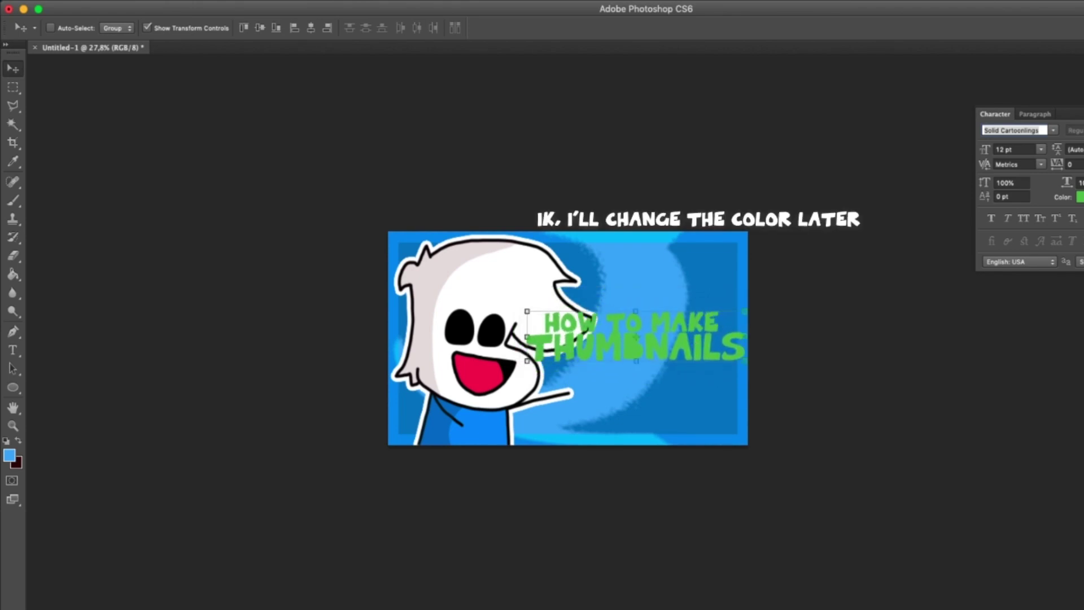
Rotate the character group about 5° clockwise, enlarge it slightly and reposition it at the image's left edge.
drag(490, 299, 482, 302)
mouse_move(585, 241)
mouse_down()
mouse_move(570, 259)
mouse_move(591, 259)
mouse_up()
drag(479, 310, 483, 313)
drag(588, 274, 615, 249)
drag(534, 290, 509, 295)
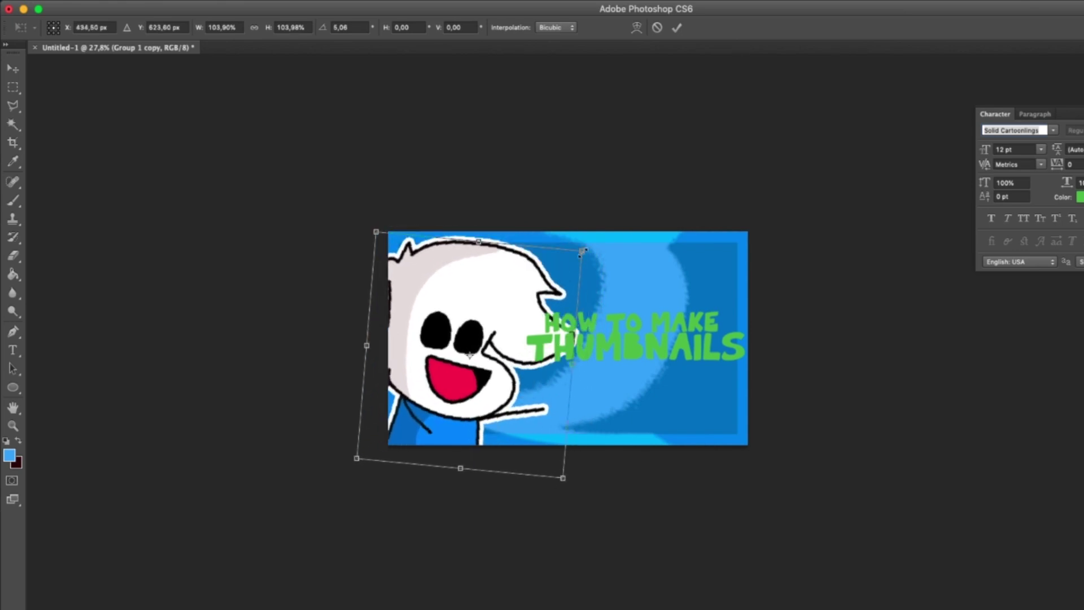
drag(460, 468, 461, 463)
drag(411, 379, 424, 378)
drag(479, 464, 479, 469)
drag(480, 391, 483, 389)
key(Return)
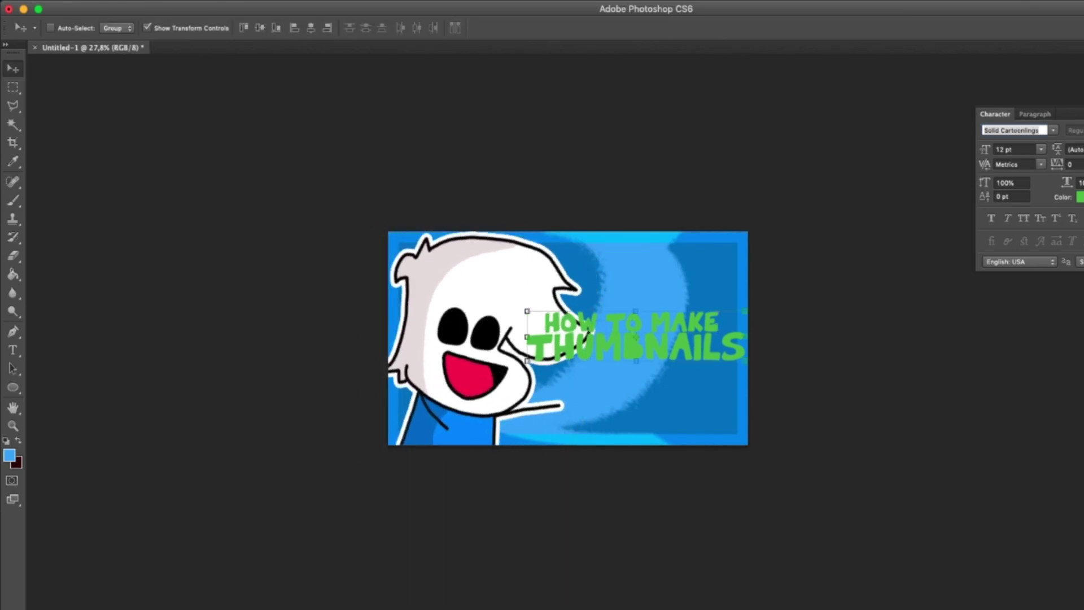
Resize the "how to make" and "thumbnails" lines together and move them to the upper right of the image.
drag(649, 346, 654, 356)
drag(633, 323, 617, 363)
super+click(635, 329)
shift+super+click(644, 356)
drag(748, 317, 699, 321)
drag(638, 345, 689, 298)
key(Return)
key(z)
mouse_move(627, 257)
mouse_down()
mouse_move(571, 252)
mouse_move(630, 254)
mouse_up()
key(v)
drag(877, 219, 912, 206)
drag(791, 268, 740, 268)
key(Return)
Add the text "like a pro", enlarge it to about 76 pt and place it under "thumbnails".
click(12, 350)
click(582, 356)
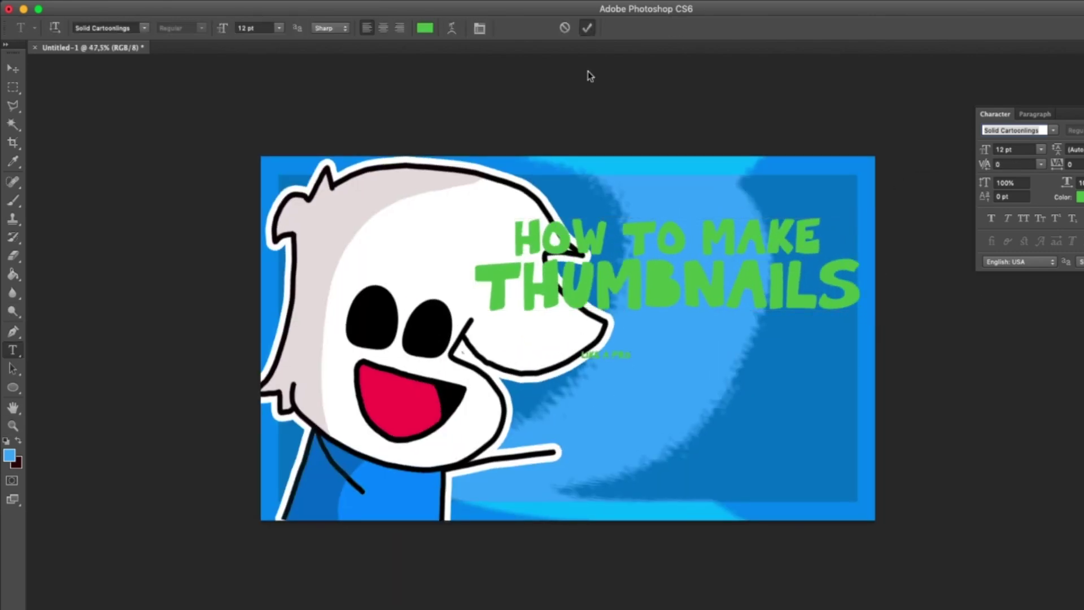
key(v)
drag(631, 359, 822, 478)
drag(734, 374, 698, 394)
drag(809, 371, 853, 364)
drag(777, 373, 748, 331)
key(Return)
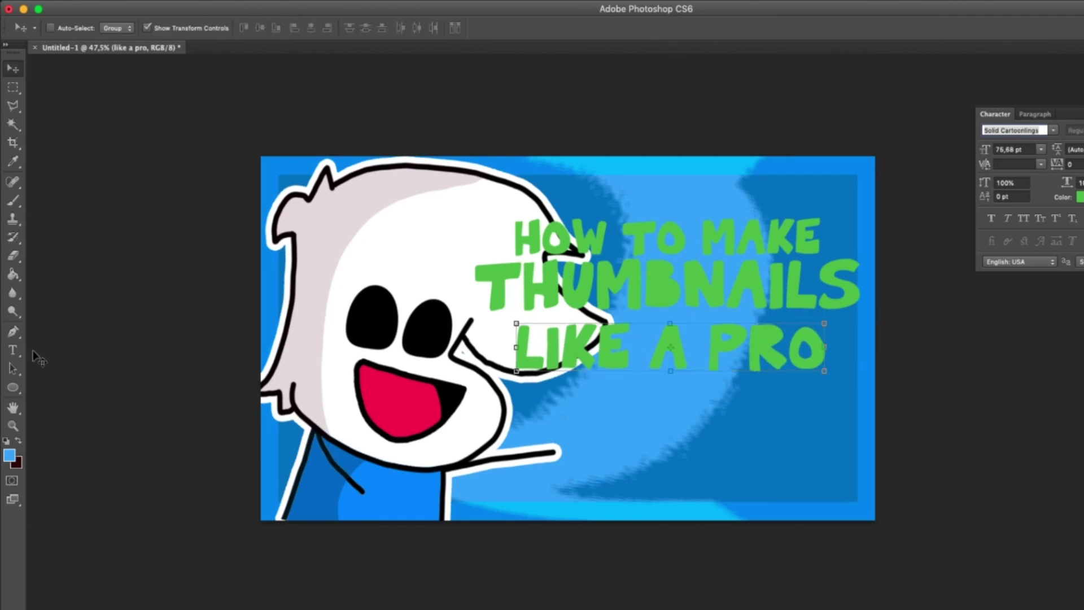
Split "a pro" off the "like a pro" line into its own text layer and enlarge it below.
click(13, 350)
click(648, 349)
key(Return)
key(Return)
click(522, 348)
click(587, 28)
click(12, 69)
drag(565, 385, 825, 465)
Delete the surplus characters from the enlarged lower text line.
click(13, 350)
click(771, 411)
key(BackSpace)
key(BackSpace)
key(BackSpace)
key(BackSpace)
key(BackSpace)
click(591, 27)
Scale "a pro" to about 103 pt, place it under "like" and adjust the position of the title lines.
click(12, 69)
drag(734, 426, 686, 430)
drag(776, 463, 793, 467)
drag(742, 427, 742, 416)
click(677, 27)
drag(737, 285, 746, 298)
key(z)
drag(711, 235, 634, 240)
drag(502, 248, 551, 249)
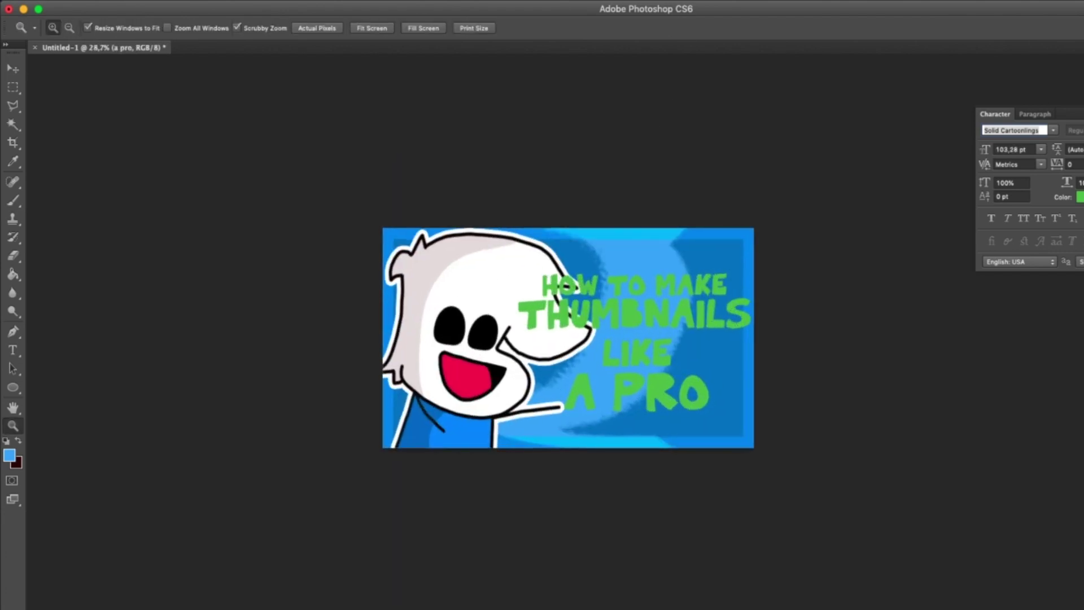
Style the "A PRO" text with a black outside stroke, a white outer glow and a drop shadow.
double_click(1081, 429)
click(880, 354)
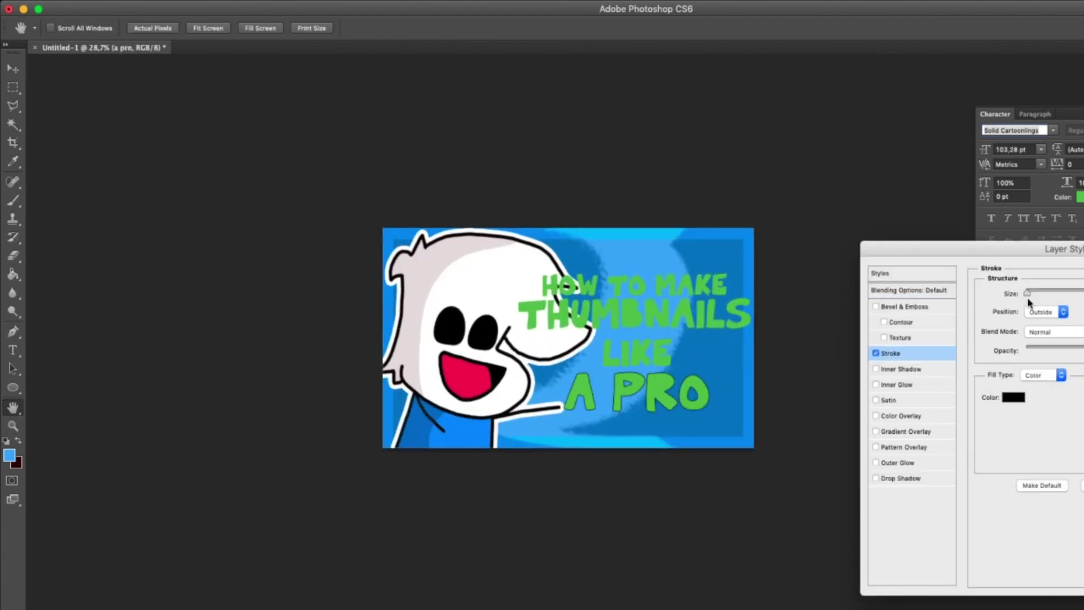
click(878, 464)
click(1012, 348)
click(470, 231)
click(779, 221)
drag(1027, 424, 1033, 426)
click(1050, 295)
click(1044, 205)
click(877, 479)
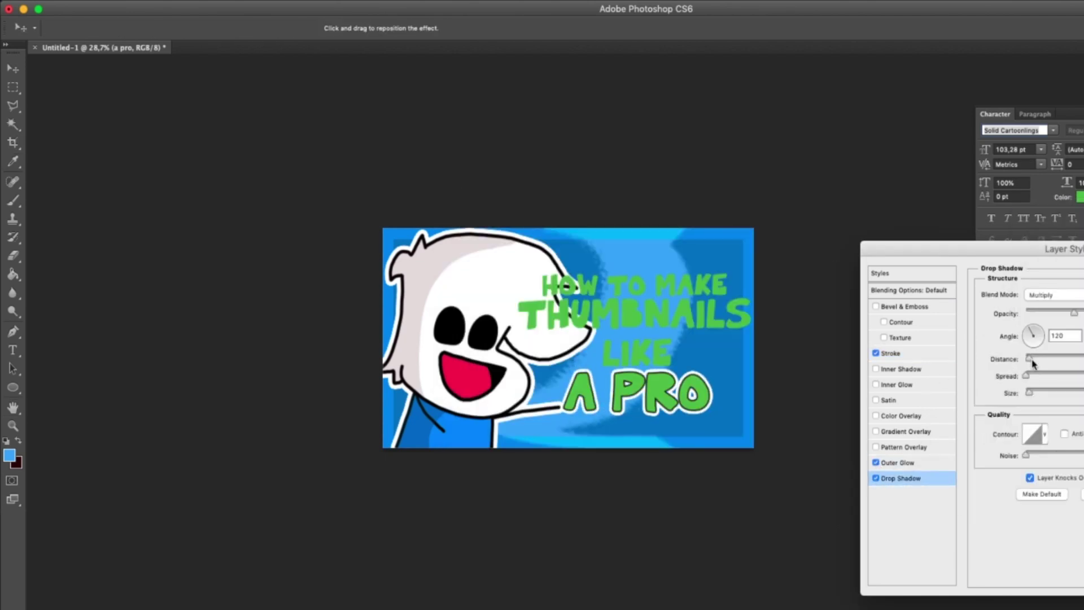
key(Return)
Change the "A PRO" text colour from green to light blue.
scroll(697, 356, up, 2)
click(13, 350)
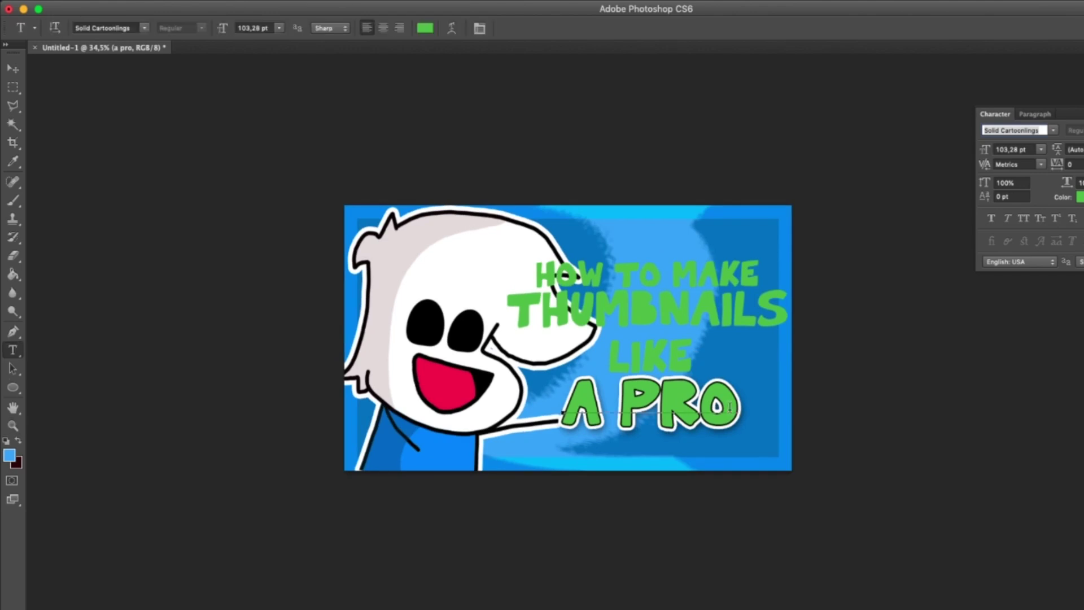
drag(739, 404, 565, 404)
click(425, 28)
drag(654, 349, 654, 310)
drag(591, 254, 607, 214)
click(775, 223)
click(587, 28)
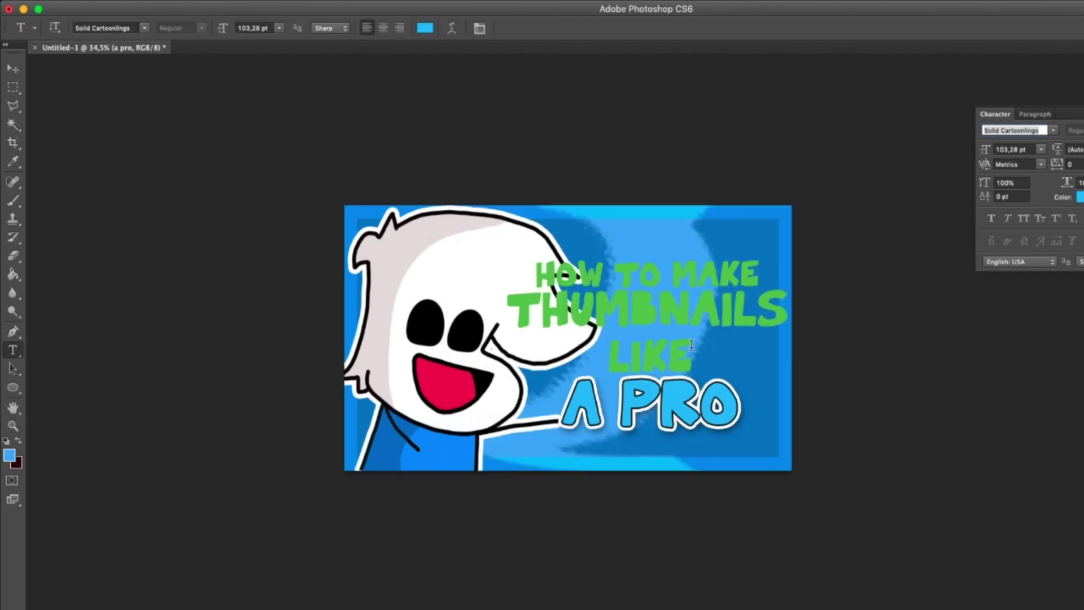
Try recolouring the "LIKE" text to the mid blue of the background.
drag(692, 359, 618, 363)
click(425, 27)
click(655, 308)
click(597, 238)
click(782, 221)
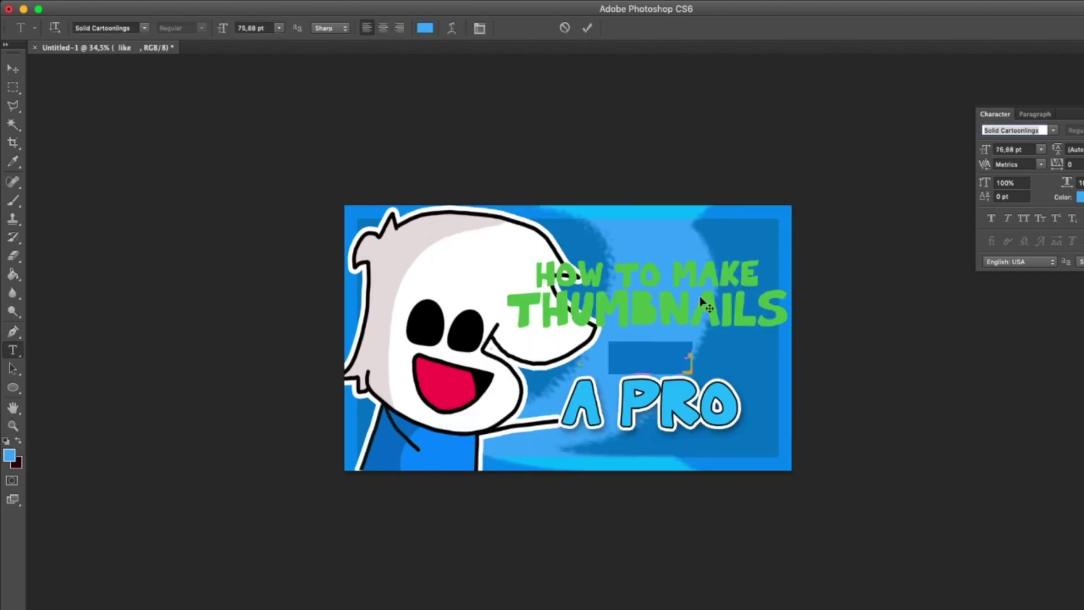
click(587, 27)
drag(691, 360, 585, 362)
click(426, 28)
click(781, 221)
click(588, 28)
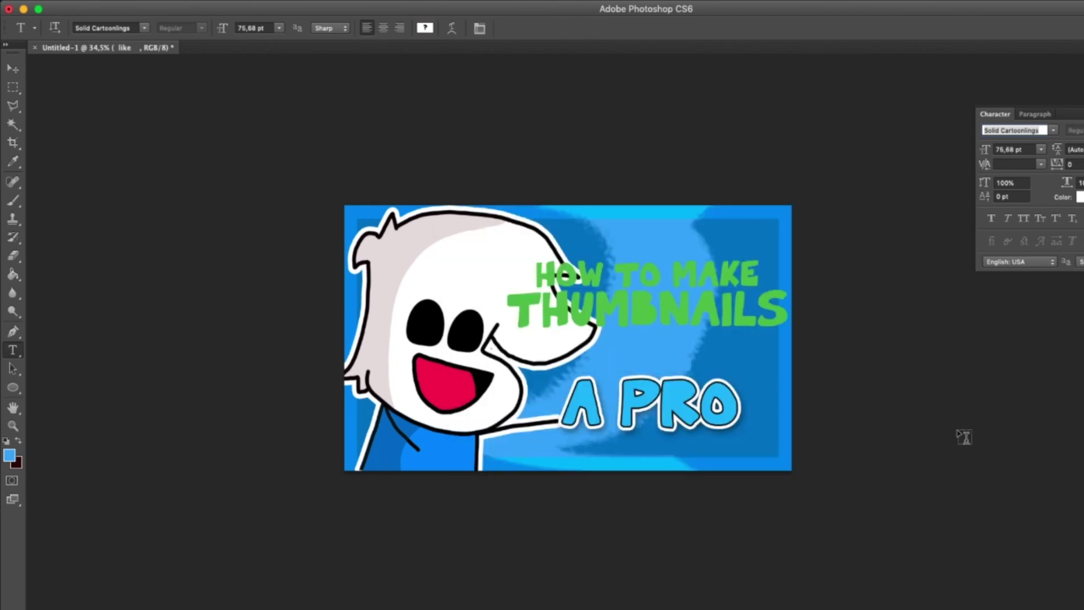
Set the "LIKE" text to the light blue of "A PRO" and give it the same stroke, glow and shadow.
drag(697, 358, 597, 360)
click(425, 27)
drag(621, 197, 630, 201)
key(Return)
key(ctrl+Return)
key(v)
Recolour the "HOW TO MAKE" text to the light blue of the lower lines.
scroll(829, 384, up, 2)
key(t)
drag(800, 263, 528, 263)
click(426, 27)
click(588, 403)
click(954, 217)
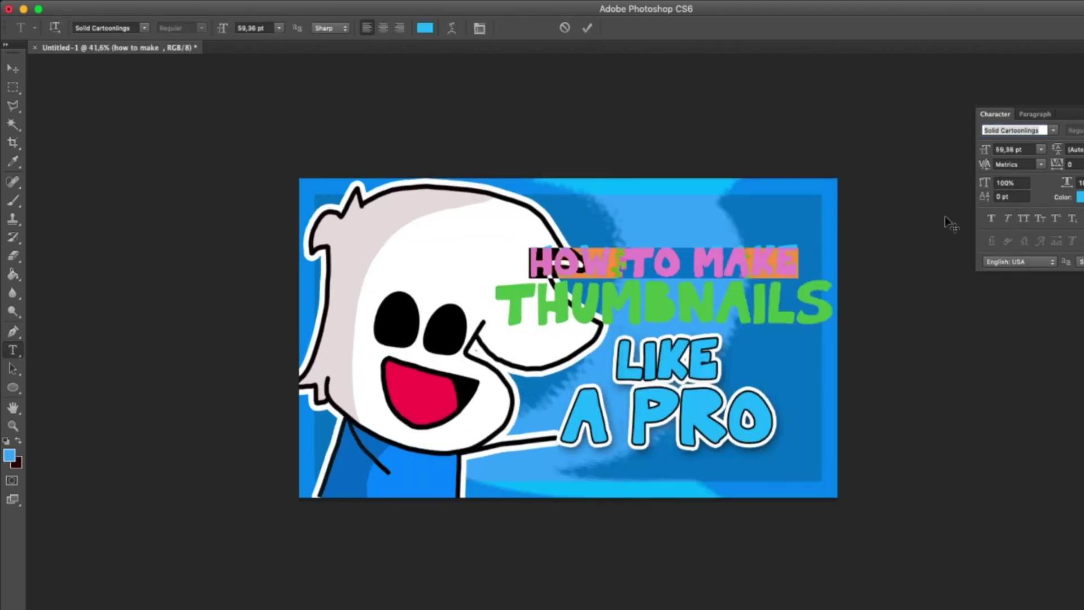
click(587, 28)
Recolour the "THUMBNAILS" text to the same light blue.
drag(832, 304, 495, 305)
click(425, 28)
key(Return)
key(ctrl+Return)
key(v)
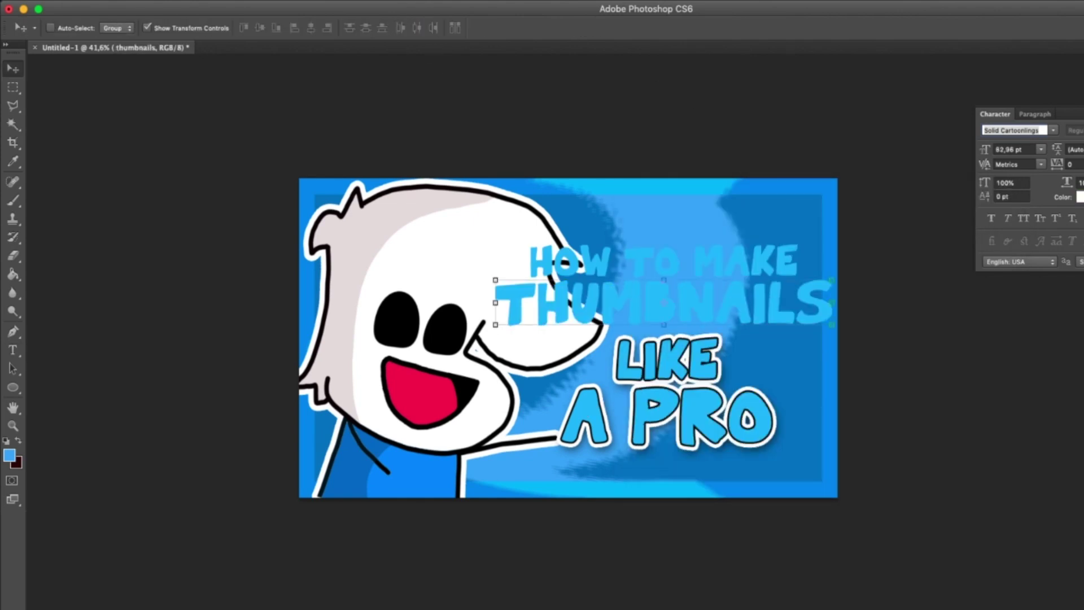
Give "HOW TO MAKE" and "THUMBNAILS" the same stroke, glow and shadow, and move both lines lower.
key(z)
drag(790, 350, 654, 290)
scroll(710, 273, up, 5)
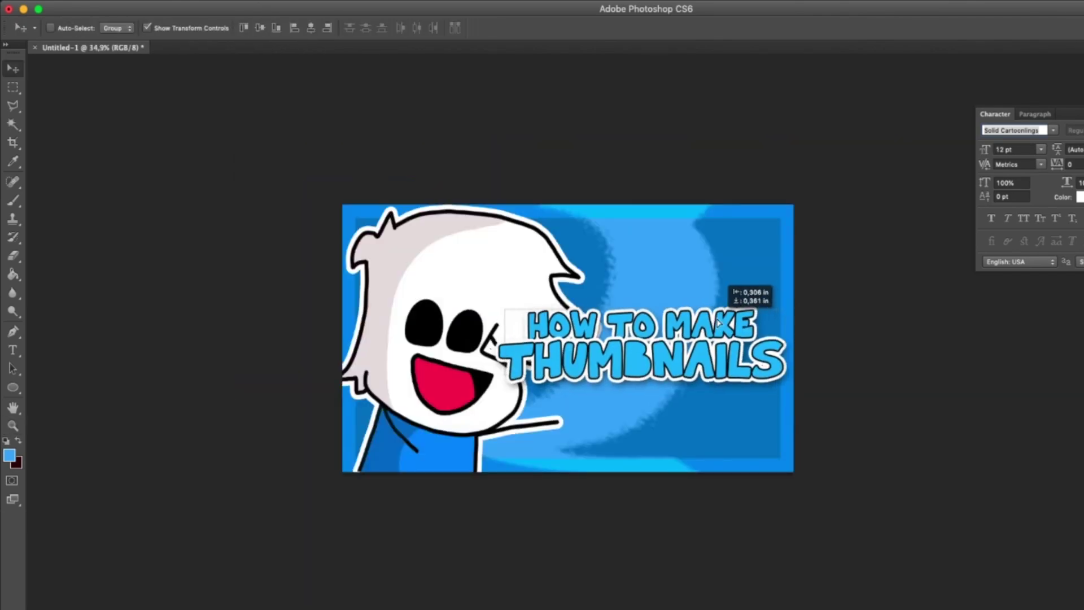
drag(703, 330, 702, 323)
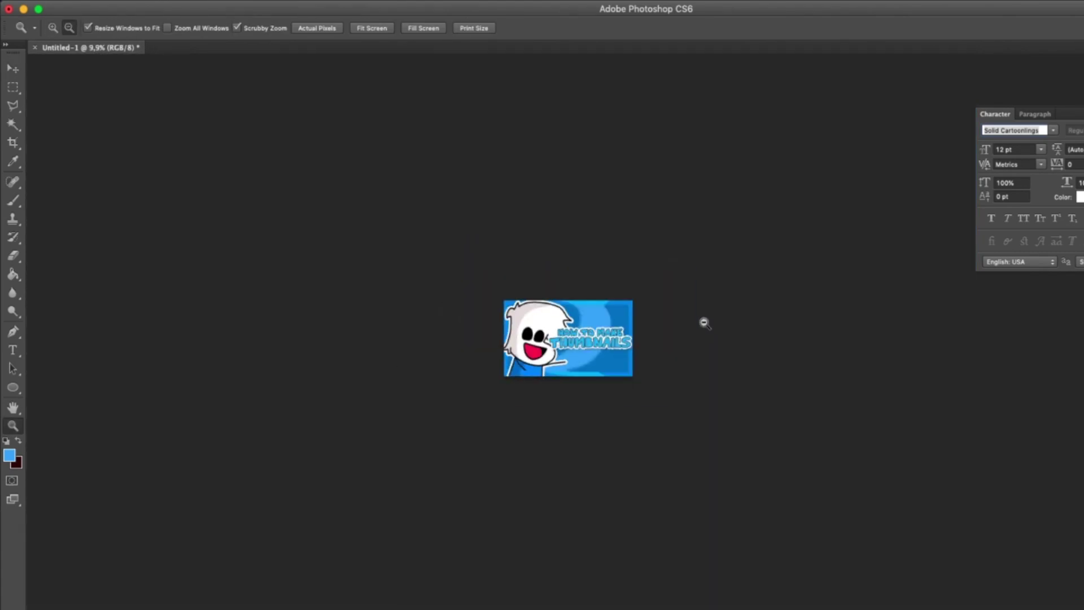
Move "LIKE" directly beneath "THUMBNAILS" and shrink it to about 46 pt.
drag(702, 319, 707, 305)
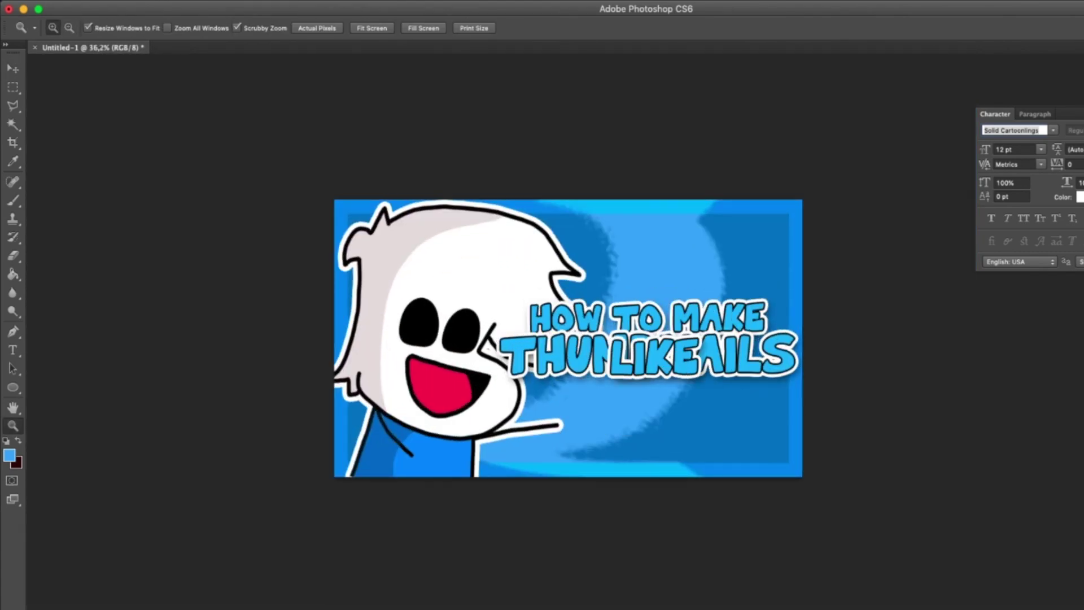
key(v)
drag(658, 355, 659, 401)
click(658, 27)
click(658, 27)
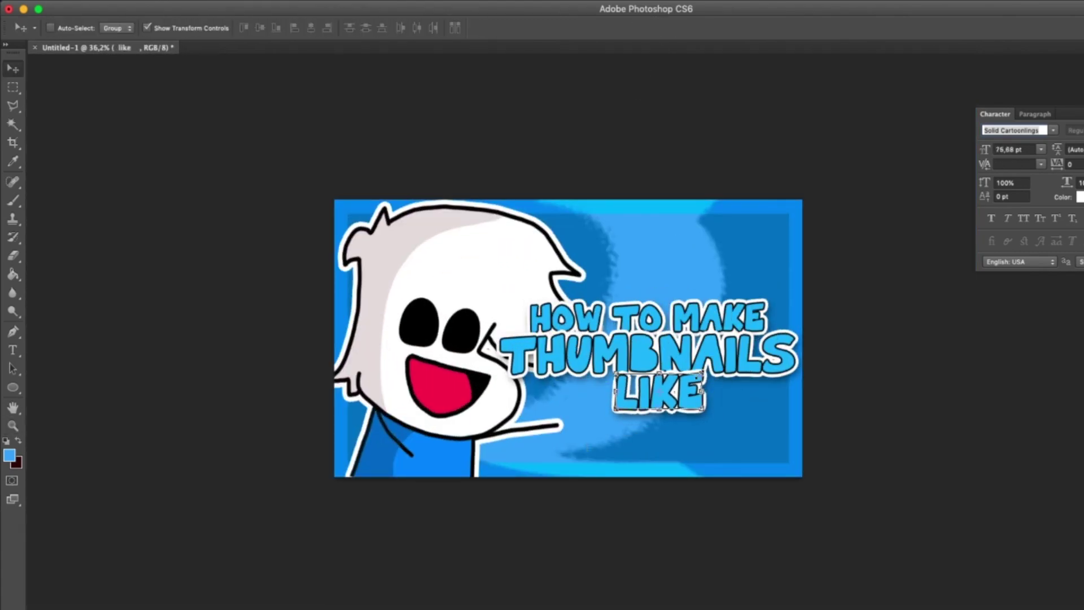
key(ctrl+t)
drag(719, 374, 667, 407)
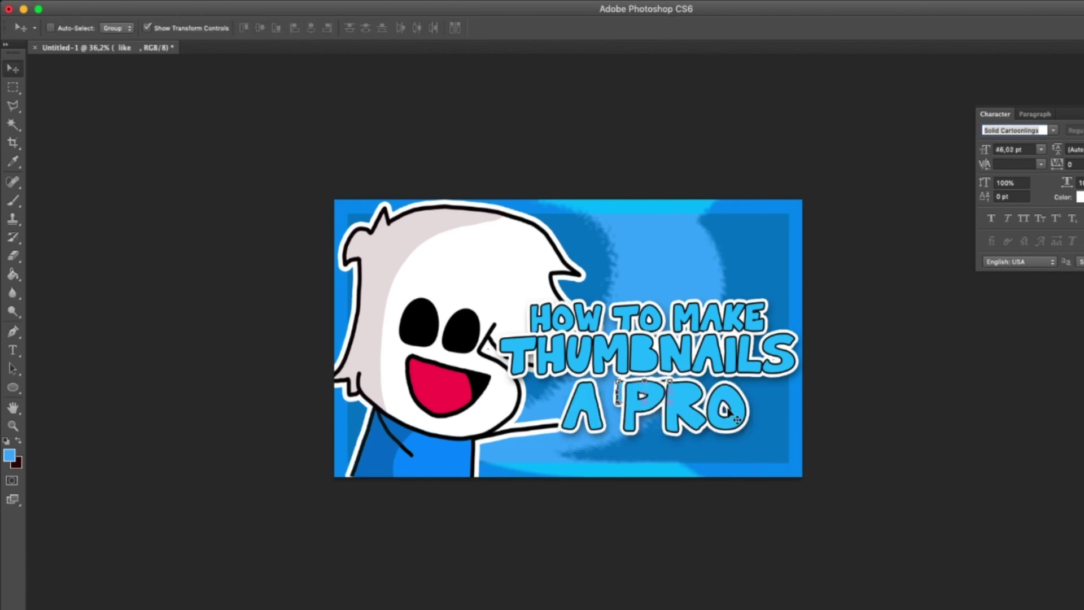
Place "A PRO" just below the smaller "LIKE" and shift the title lines upward.
drag(667, 396, 704, 442)
drag(695, 358, 692, 325)
key(z)
drag(692, 316, 686, 288)
key(v)
key(z)
key(v)
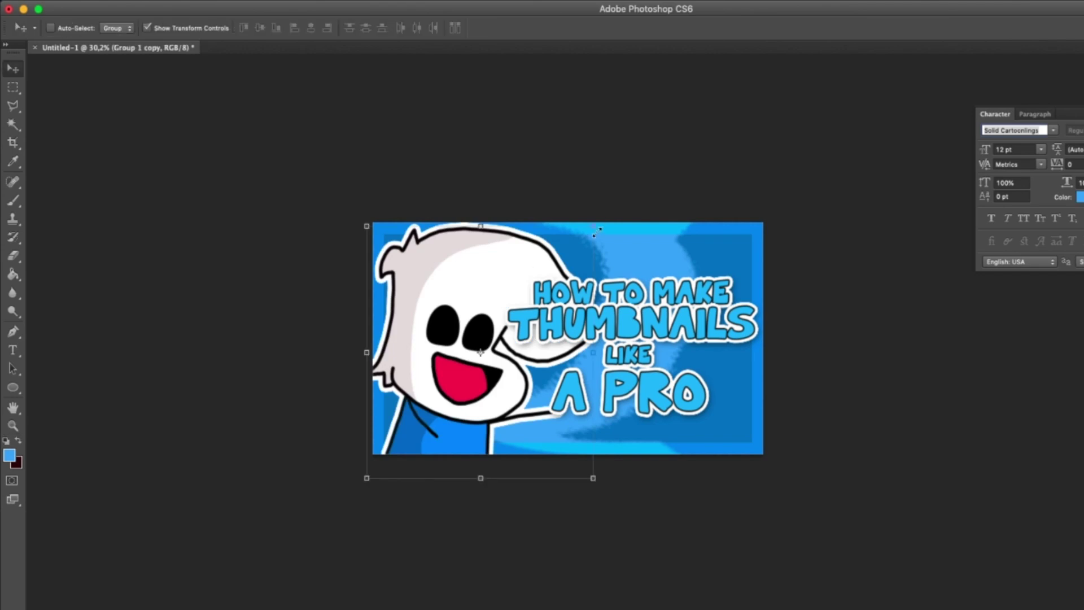
key(z)
drag(917, 390, 855, 384)
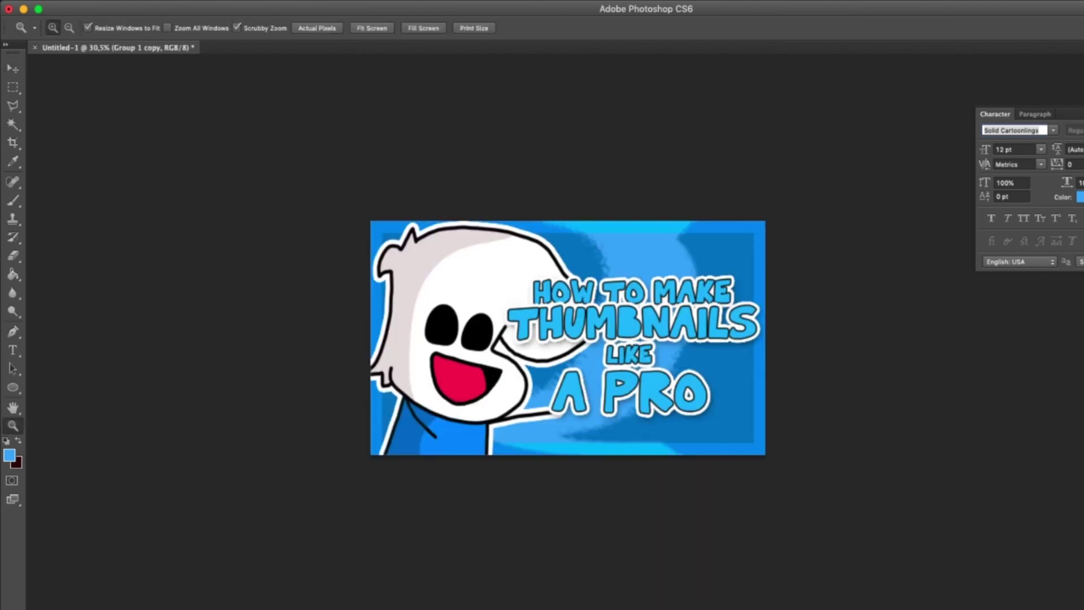
Shift "A PRO" slightly upward and move the "HOW TO MAKE" and "THUMBNAILS" lines down toward the middle of the canvas.
click(1083, 373)
key(v)
drag(679, 385, 681, 362)
click(1083, 384)
click(1083, 395)
shift+click(1083, 406)
drag(661, 308, 655, 373)
key(z)
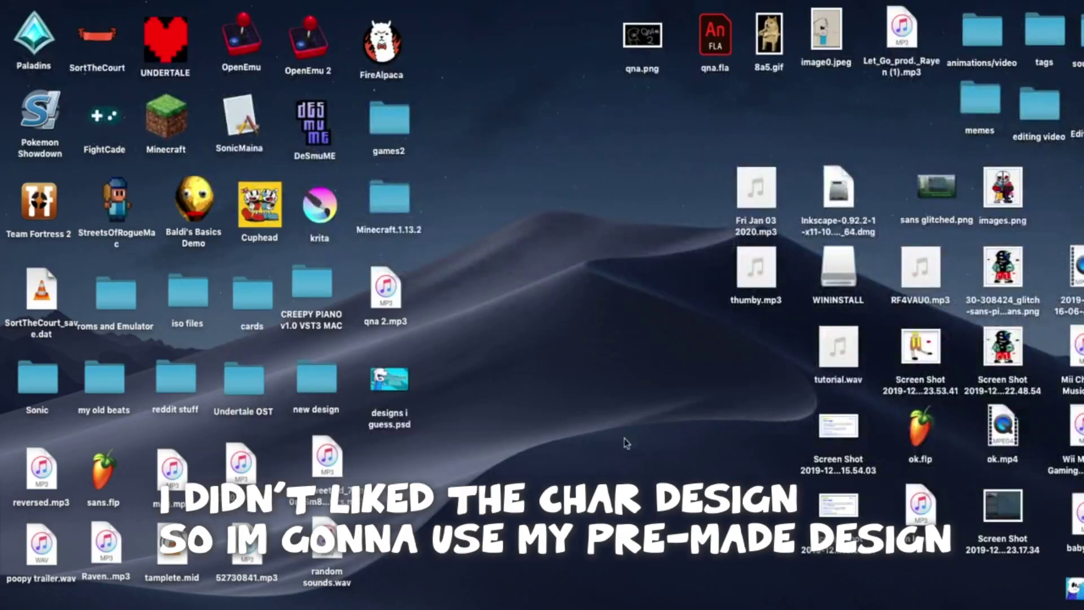
Open the "new design" folder and place the pre-made designs_1 character image in the thumbnail.
double_click(327, 379)
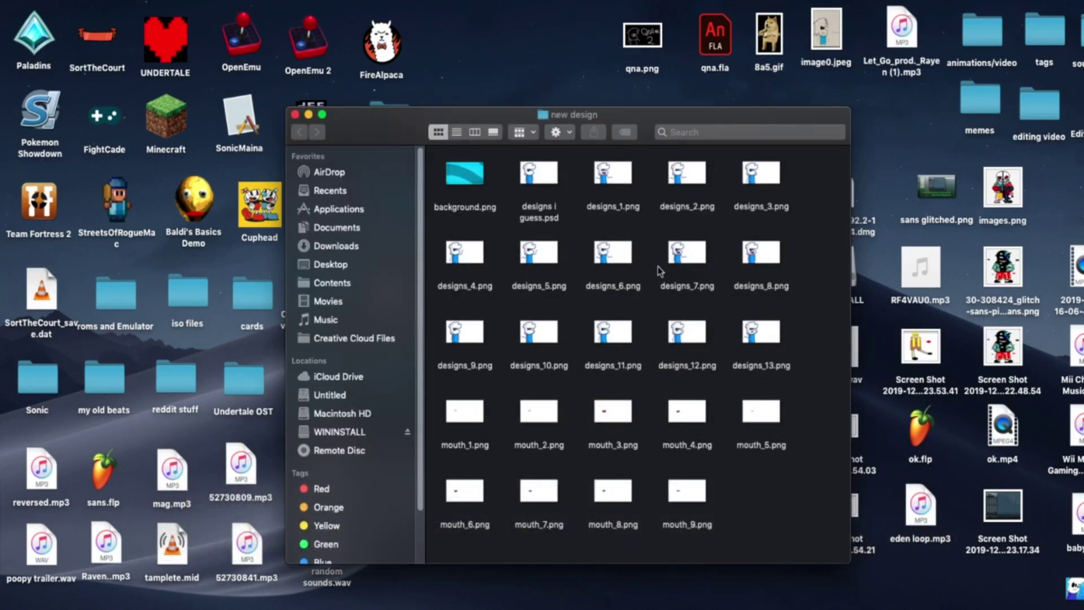
click(615, 182)
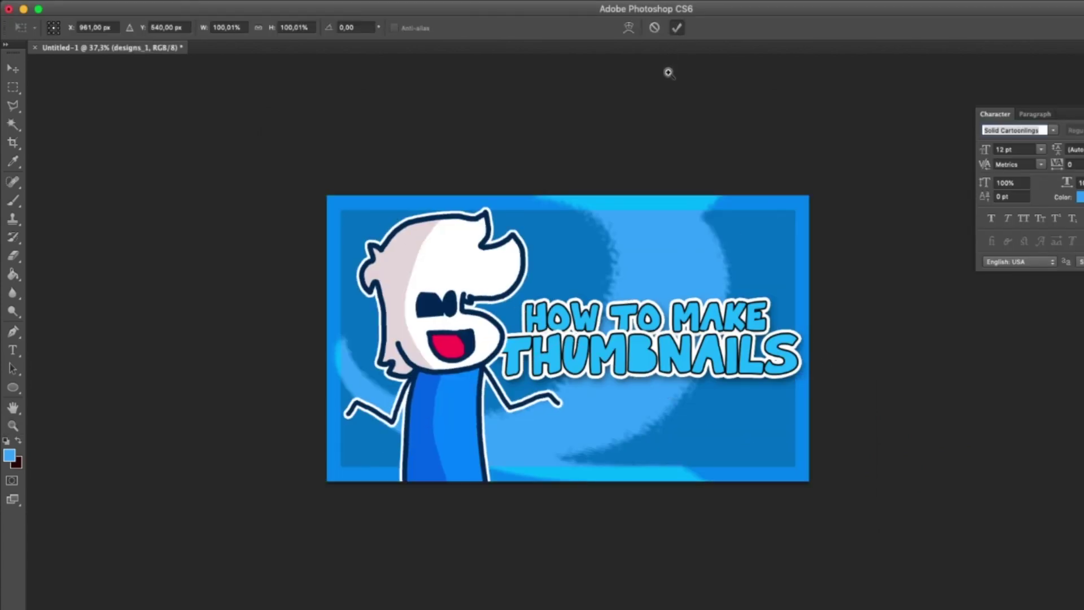
click(567, 212)
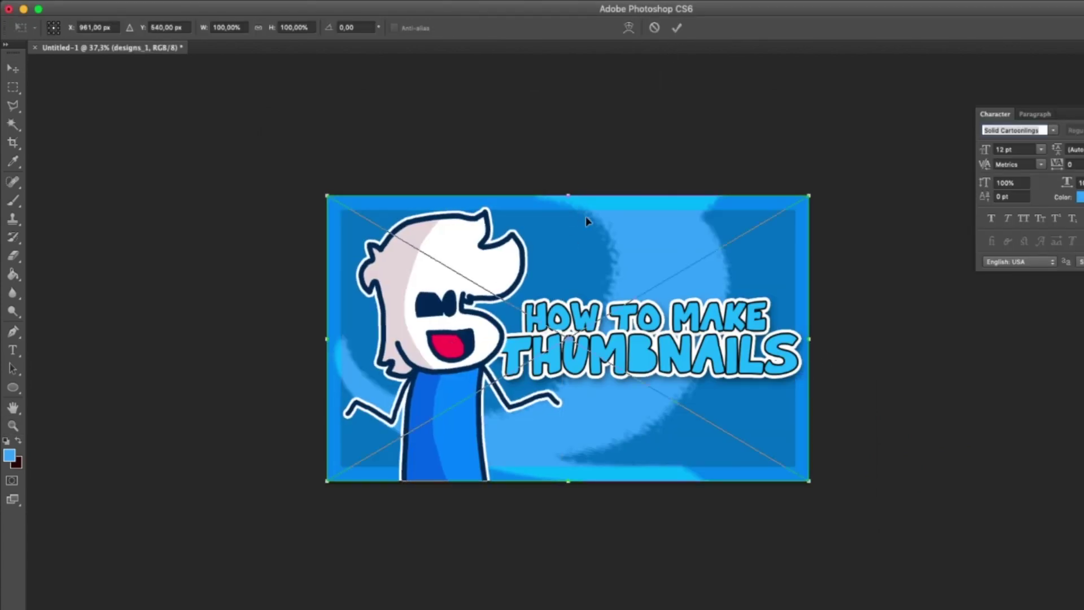
Enlarge the designs_1 character to about 110%, rotate it about 8 degrees and shift it toward the canvas's left side.
drag(585, 218, 603, 233)
drag(854, 222, 895, 231)
drag(475, 343, 421, 353)
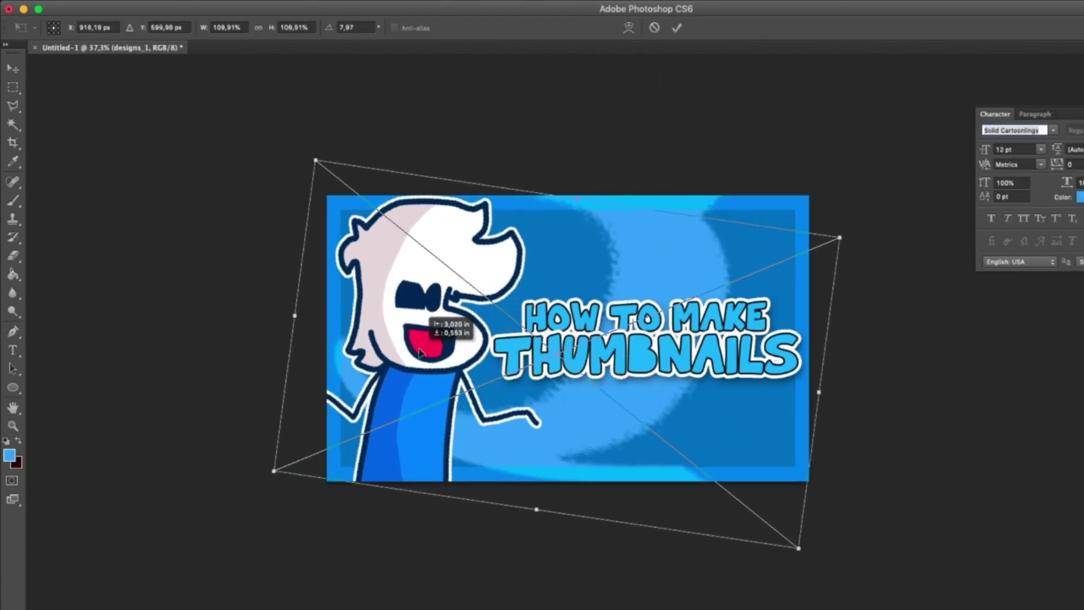
click(677, 28)
Outline and fill a darker blue shading shape over the lower half of "THUMBNAILS", and clip it to the letters.
key(z)
drag(684, 172, 638, 177)
scroll(638, 175, up, 4)
scroll(637, 174, down, 10)
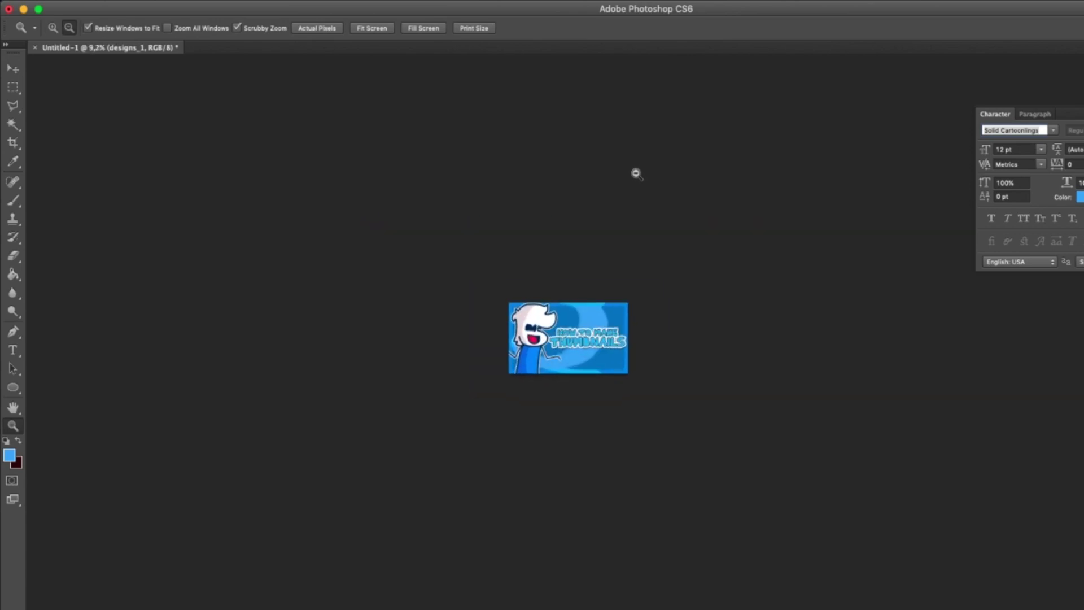
scroll(636, 174, up, 12)
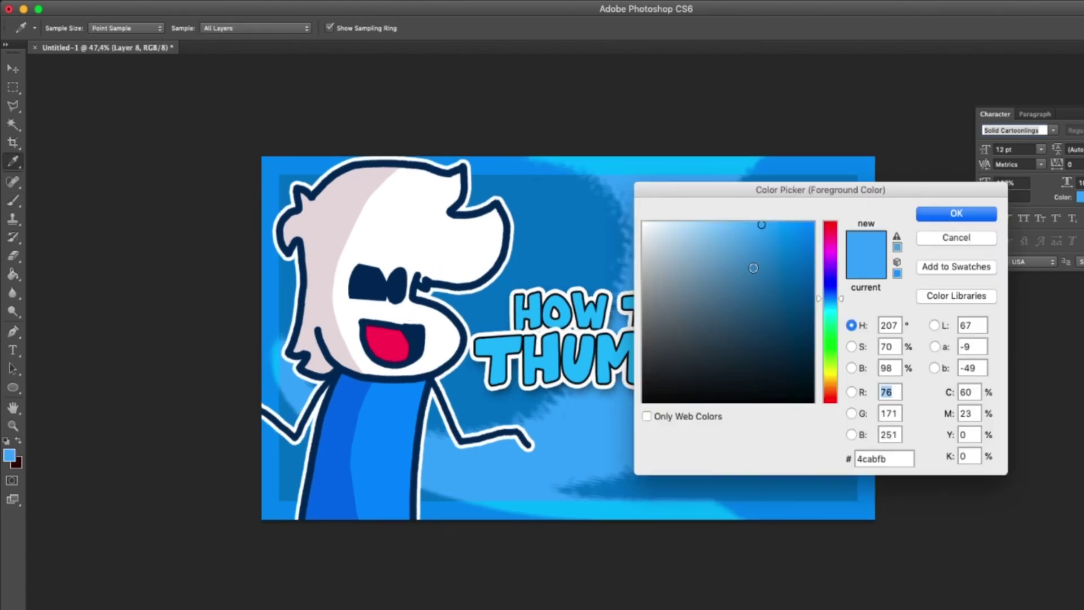
drag(753, 268, 778, 247)
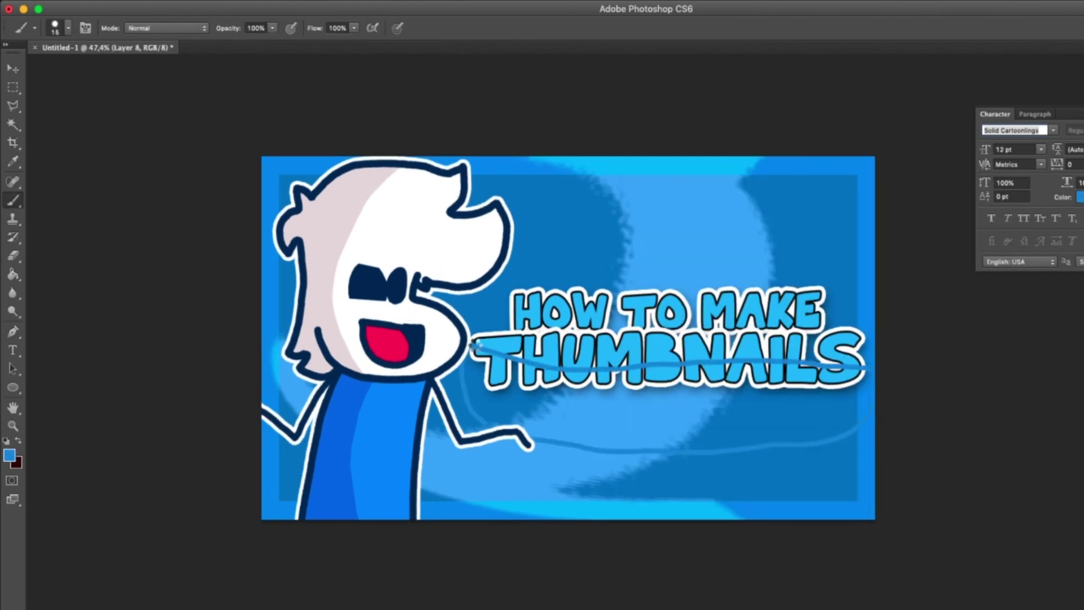
key(g)
click(632, 410)
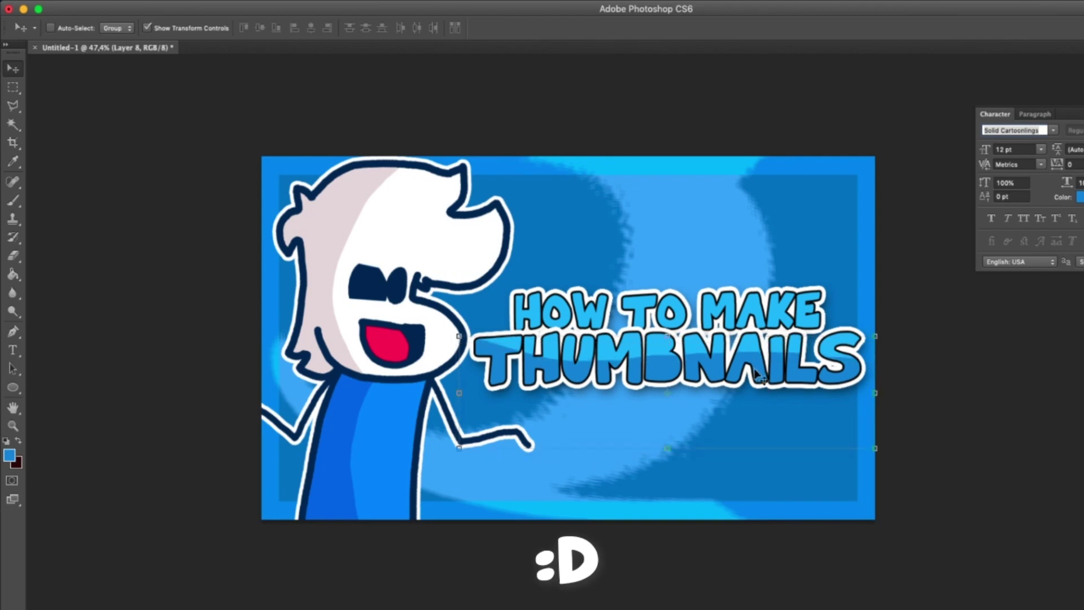
Adjust the position of the darker blue shading across the lower half of the "THUMBNAILS" letters.
drag(762, 370, 712, 355)
drag(656, 309, 755, 346)
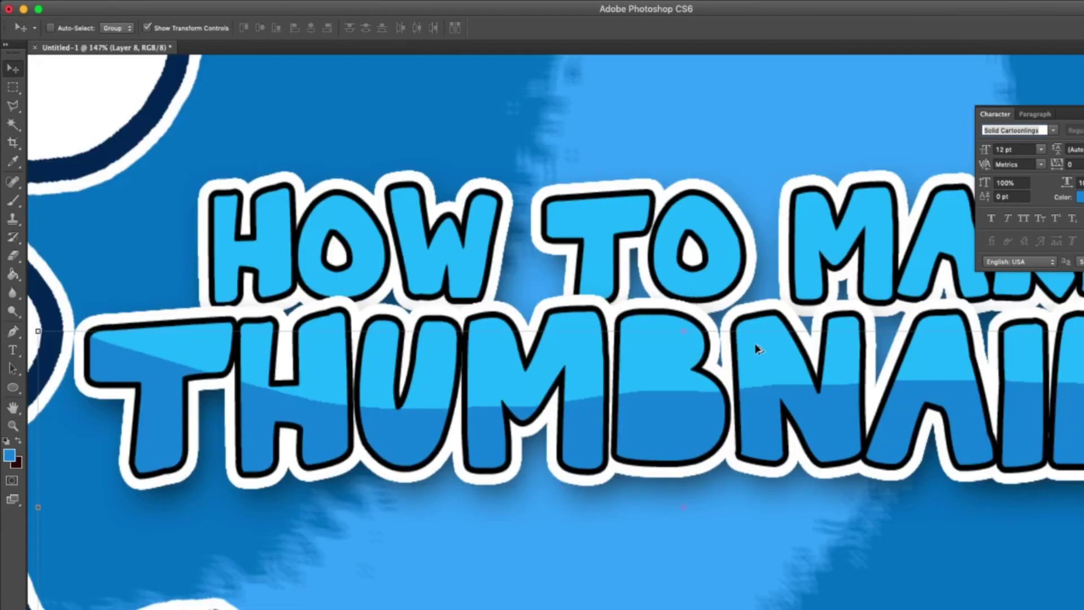
drag(890, 360, 782, 346)
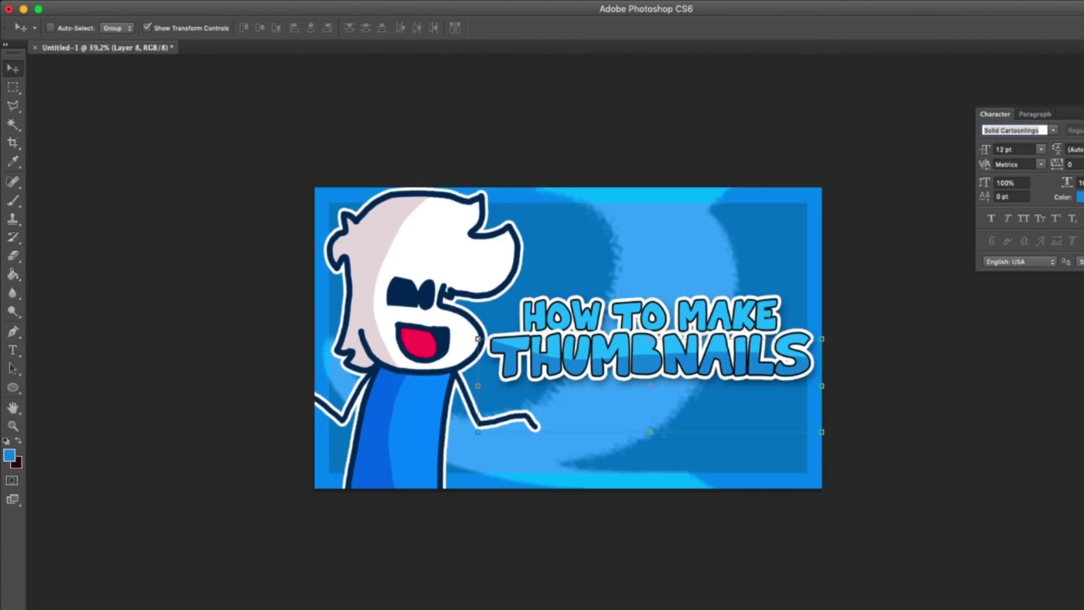
key(super+j)
key(super+z)
drag(637, 334, 649, 334)
Warp the shading layer into a custom curved shape, raising its right end across "THUMBNAILS".
key(super+t)
right_click(641, 355)
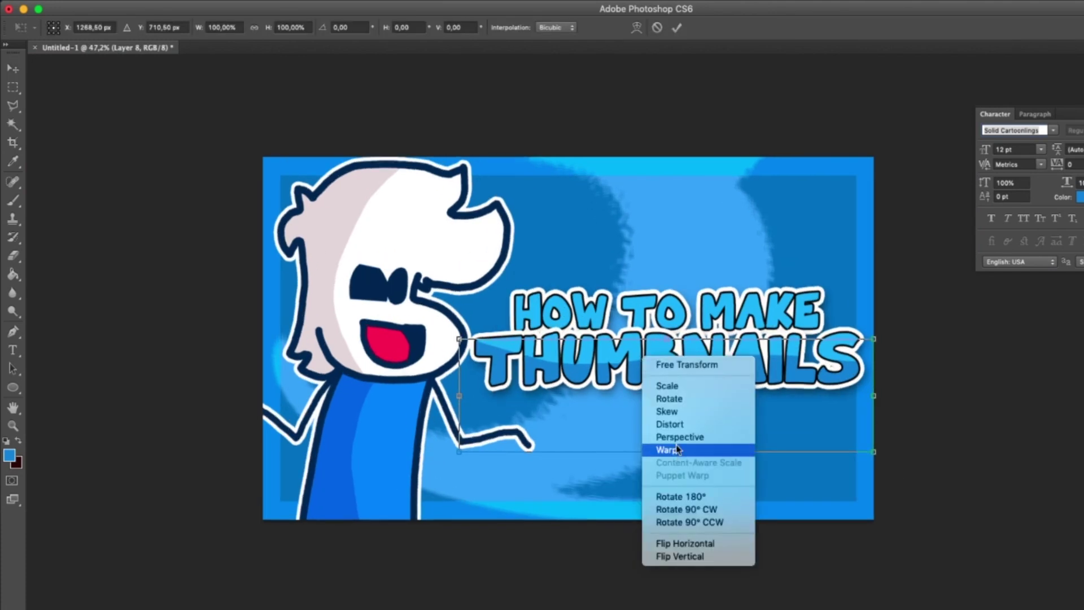
click(677, 449)
drag(497, 360, 488, 350)
drag(598, 359, 598, 370)
drag(479, 338, 473, 348)
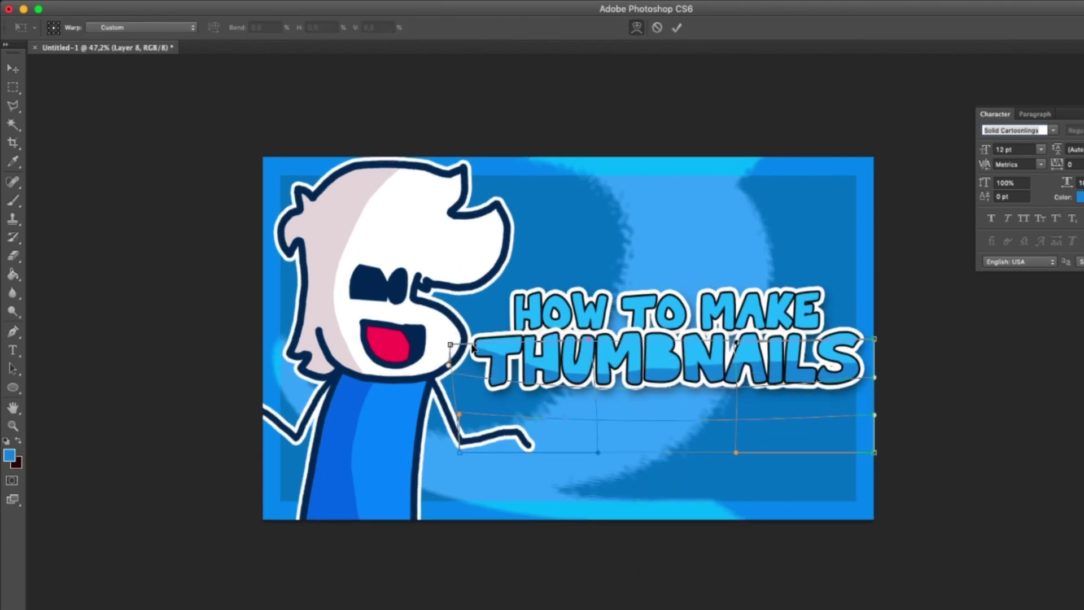
drag(585, 362, 585, 369)
drag(857, 344, 859, 330)
drag(637, 365, 624, 356)
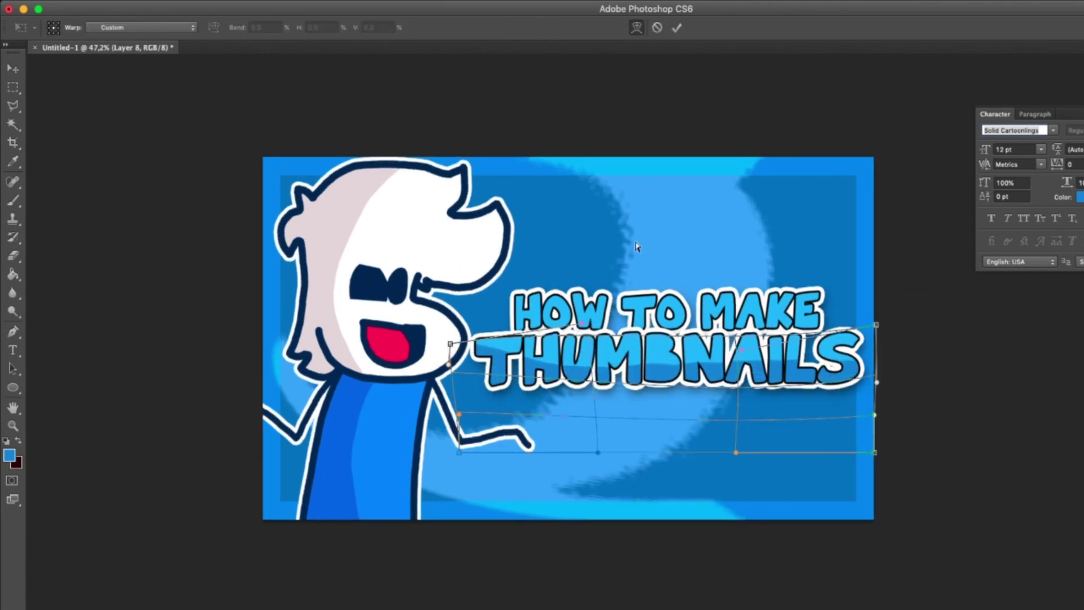
click(679, 27)
Duplicate the shading layer, clip the copy to "HOW TO MAKE" and move it up over that line.
drag(669, 240, 608, 241)
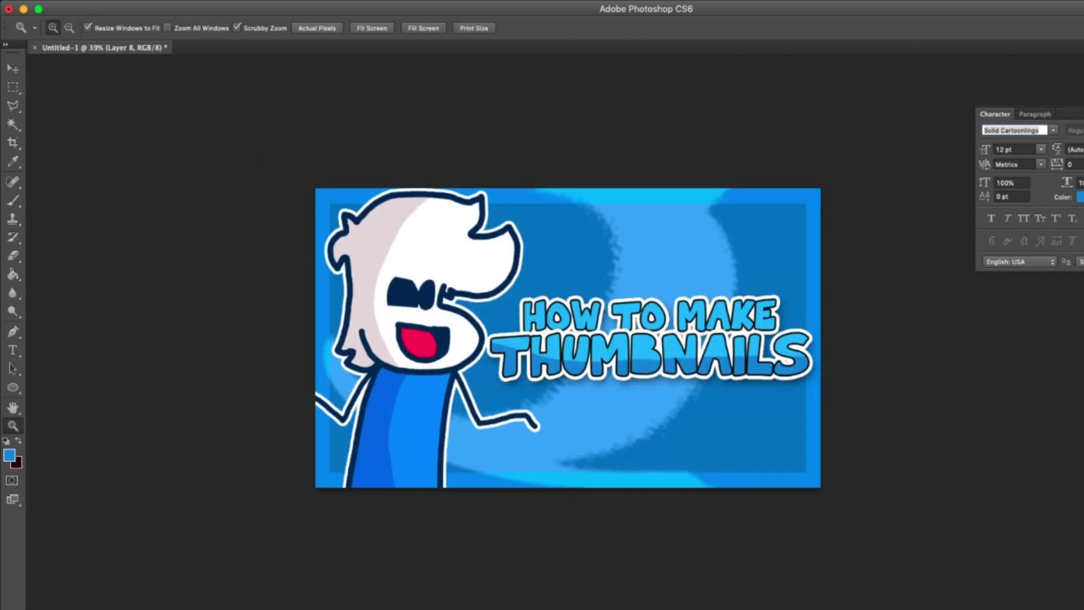
key(ctrl+j)
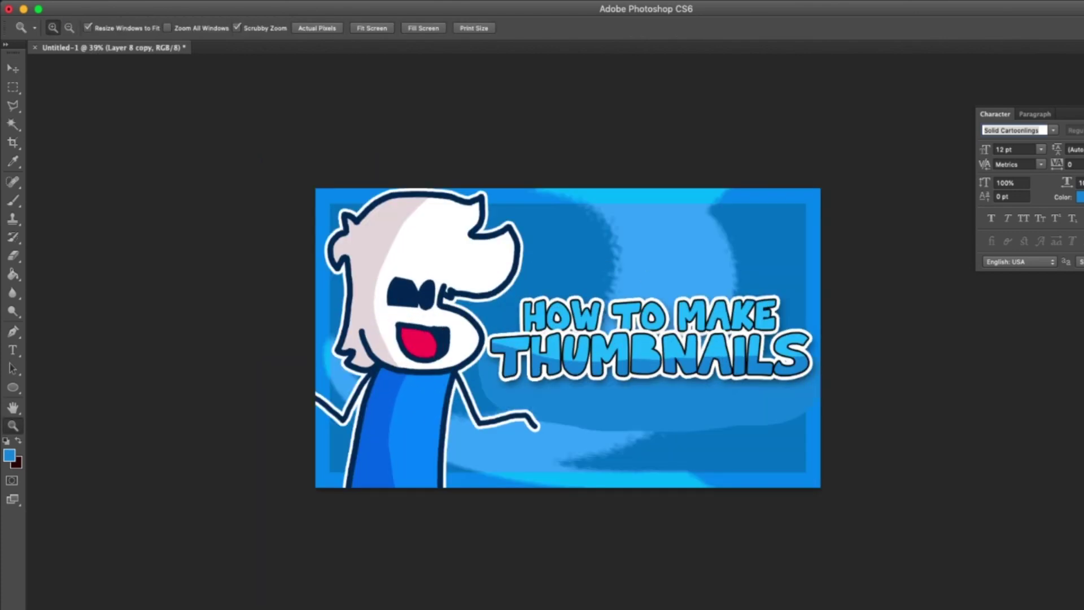
key(super+alt+g)
key(v)
drag(650, 364, 655, 324)
key(z)
drag(716, 366, 676, 367)
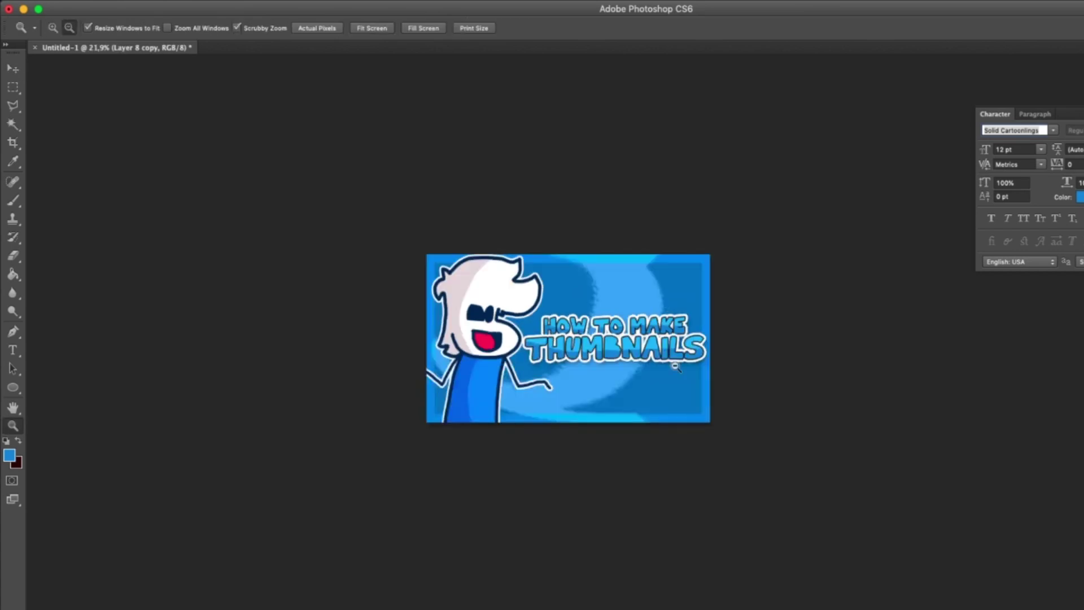
Give the "HOW TO MAKE" text a blue Inner Glow in Screen mode with a small size.
click(1083, 452)
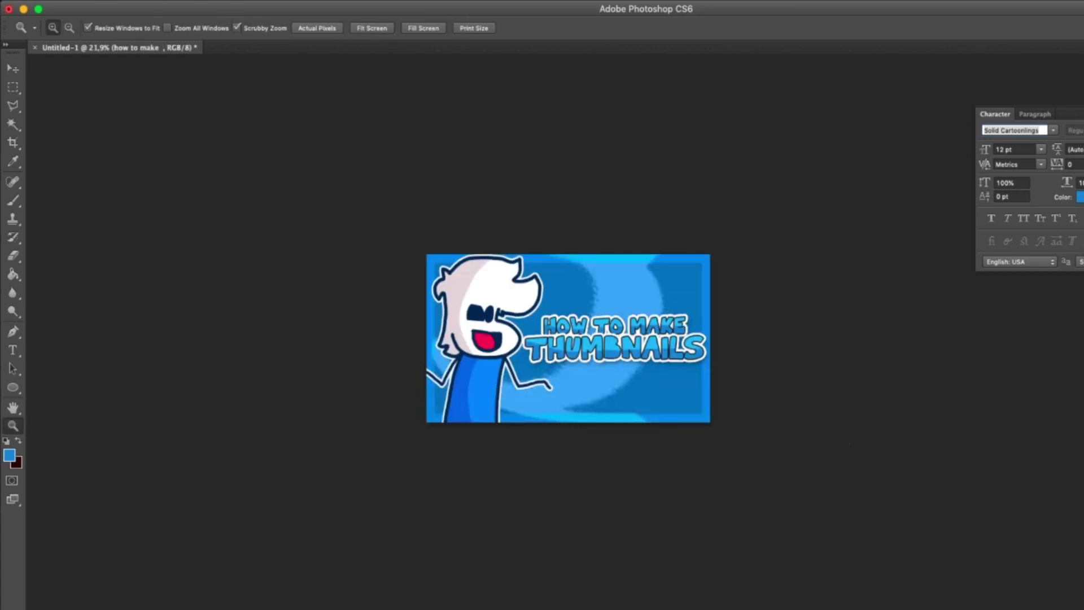
click(903, 385)
click(1011, 348)
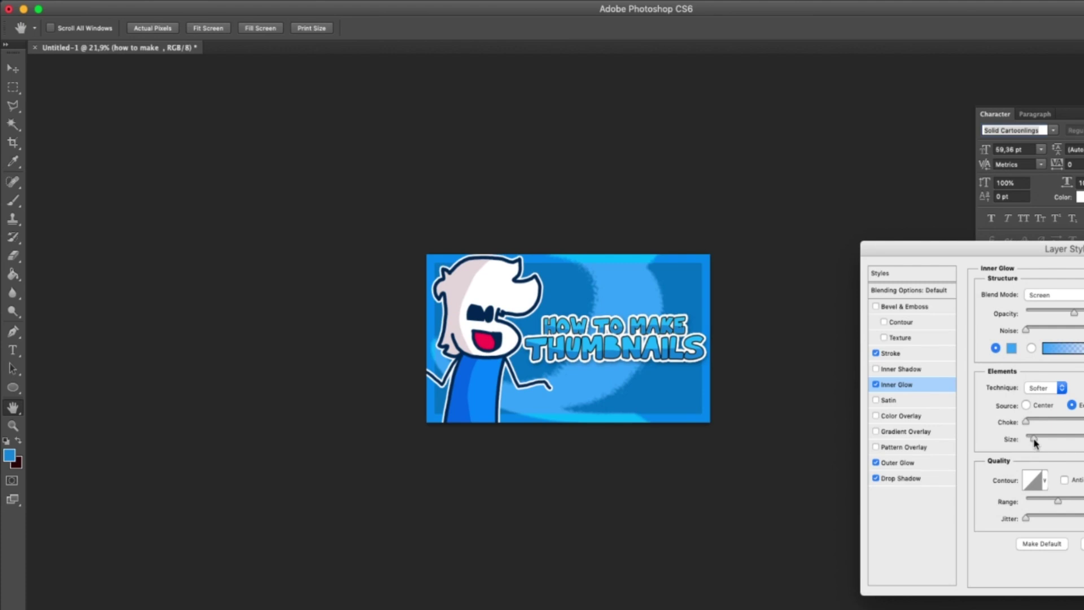
drag(1036, 444, 1034, 443)
key(Return)
key(z)
click(615, 325)
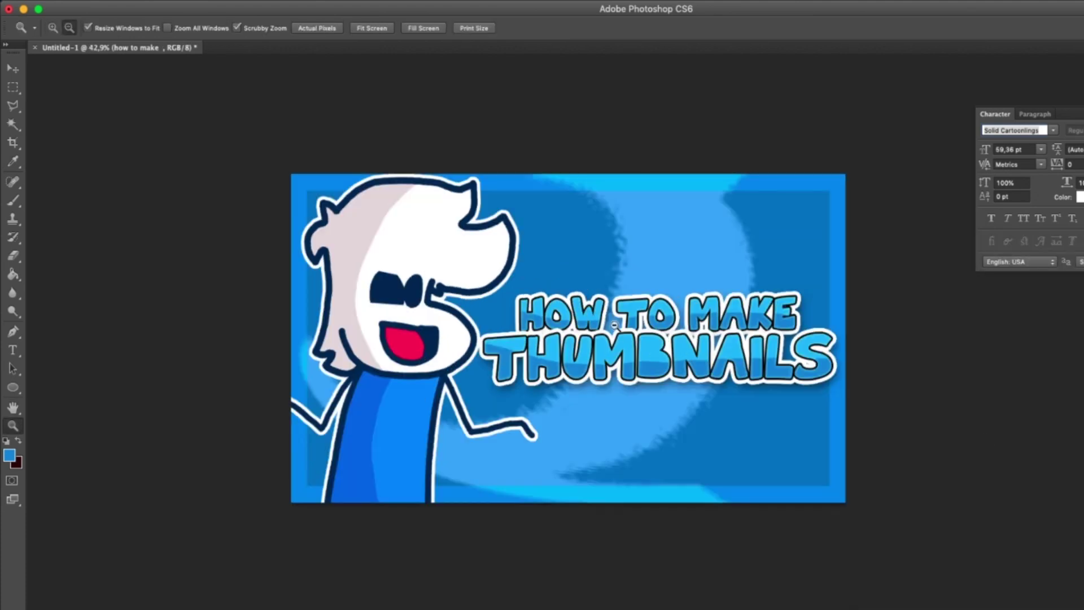
drag(692, 326, 643, 326)
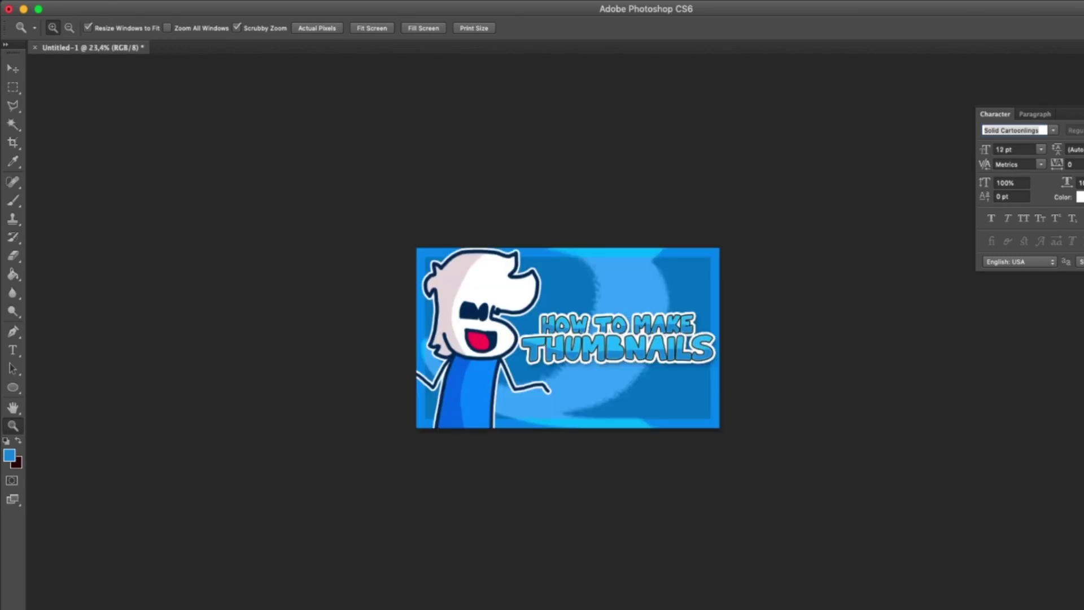
Enlarge the complete "HOW TO MAKE THUMBNAILS" title slightly and reposition it further left, against the character.
key(v)
scroll(639, 341, up, 5)
drag(815, 302, 850, 288)
drag(728, 319, 699, 326)
click(677, 27)
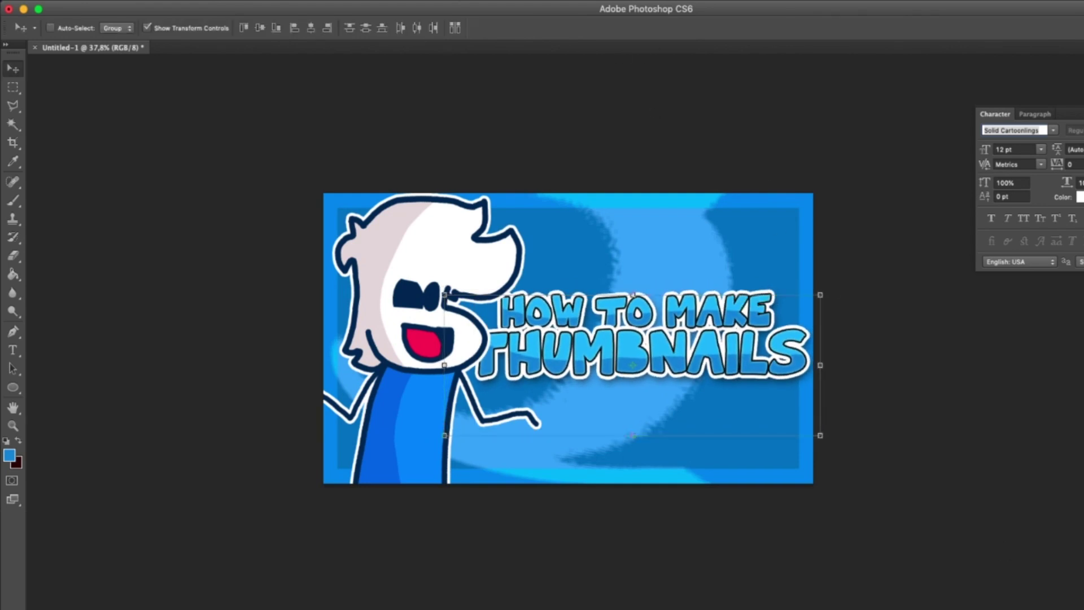
Scale the whole title down to about 98% and move it slightly right, away from the character's face.
key(alt+bracketleft)
key(super+bracketleft)
key(z)
drag(730, 489, 1012, 493)
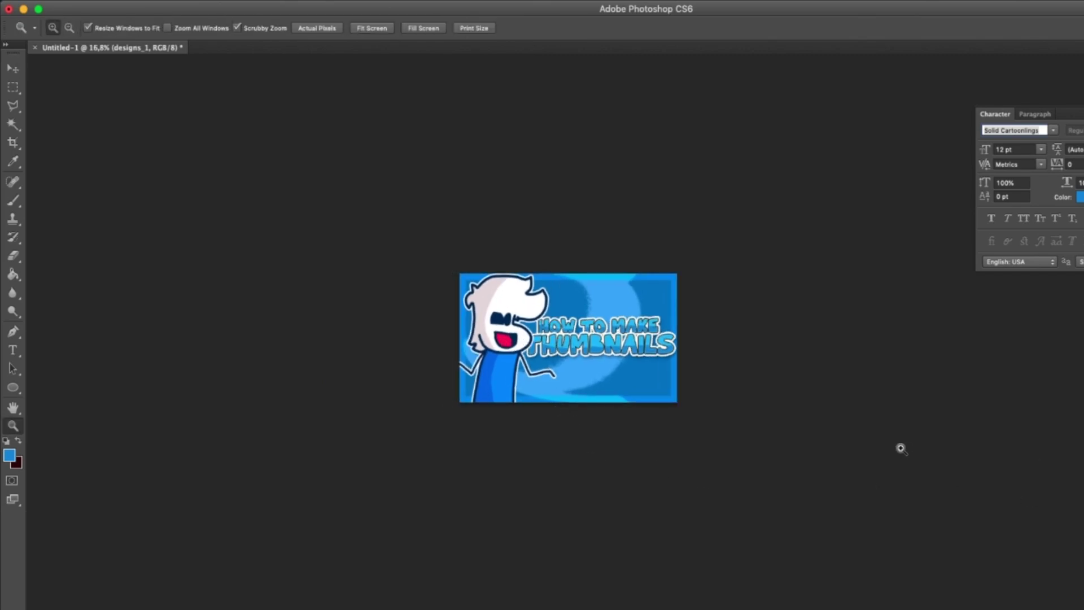
scroll(814, 439, up, 2)
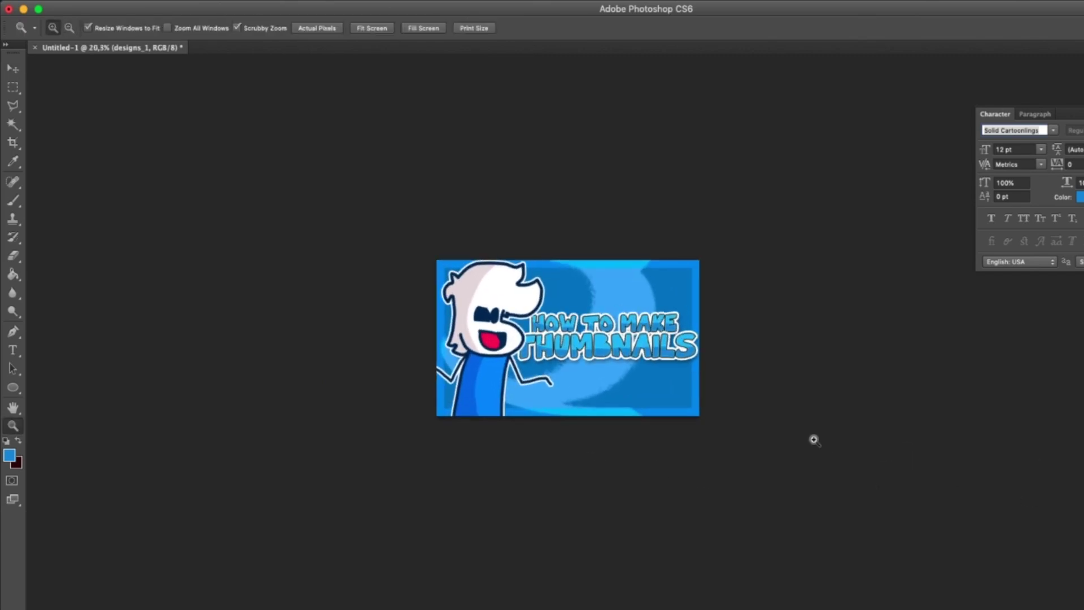
scroll(814, 439, down, 4)
scroll(854, 446, up, 6)
key(v)
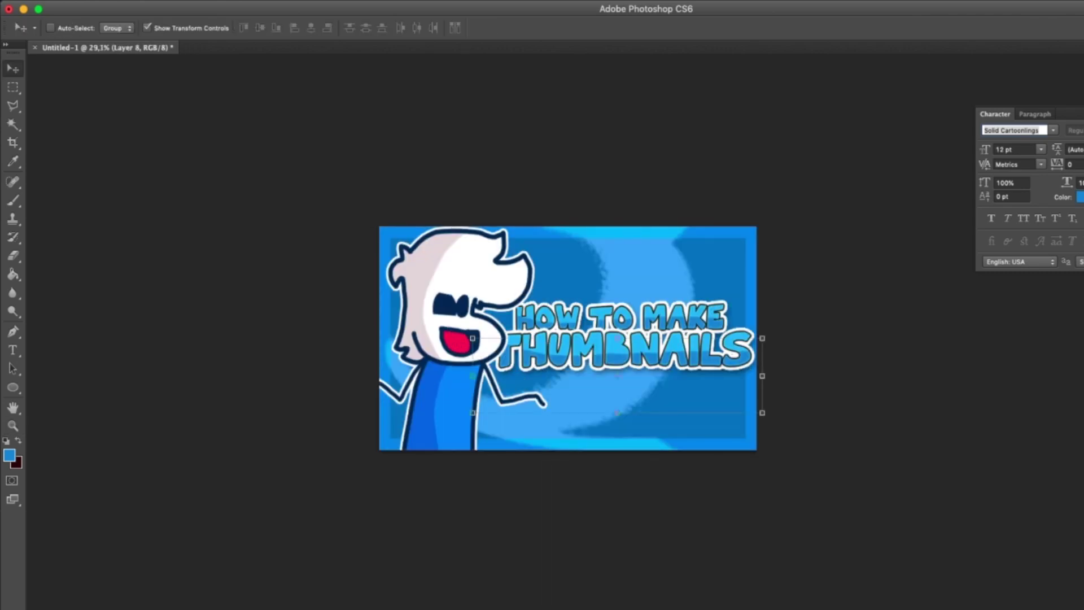
drag(763, 305, 756, 308)
drag(701, 337, 707, 337)
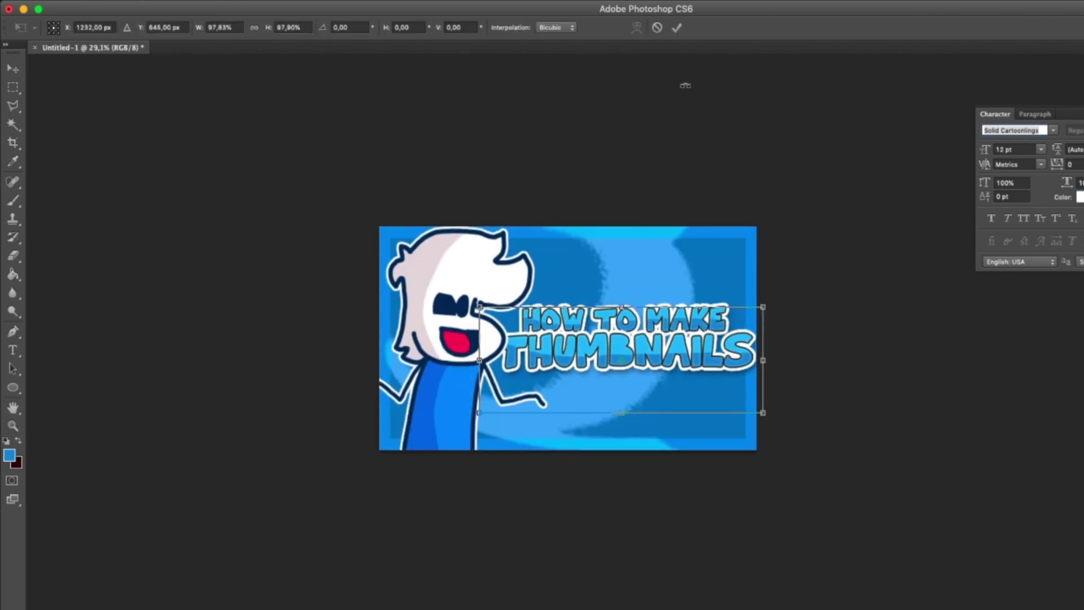
click(677, 27)
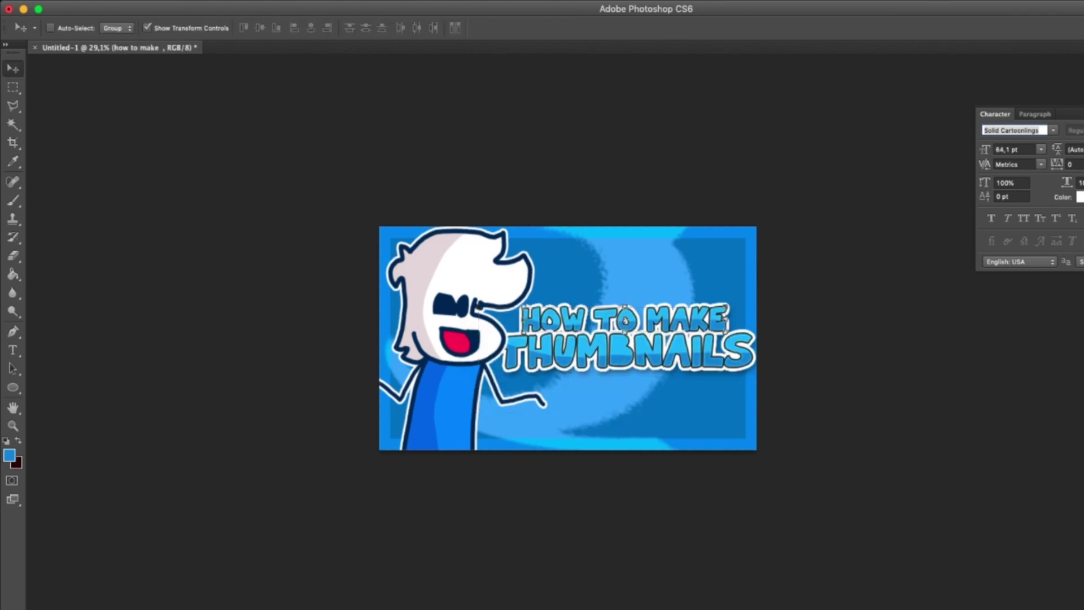
Review the balance between the title and the character at several reduced view sizes.
key(super+space)
key(z)
drag(807, 374, 757, 374)
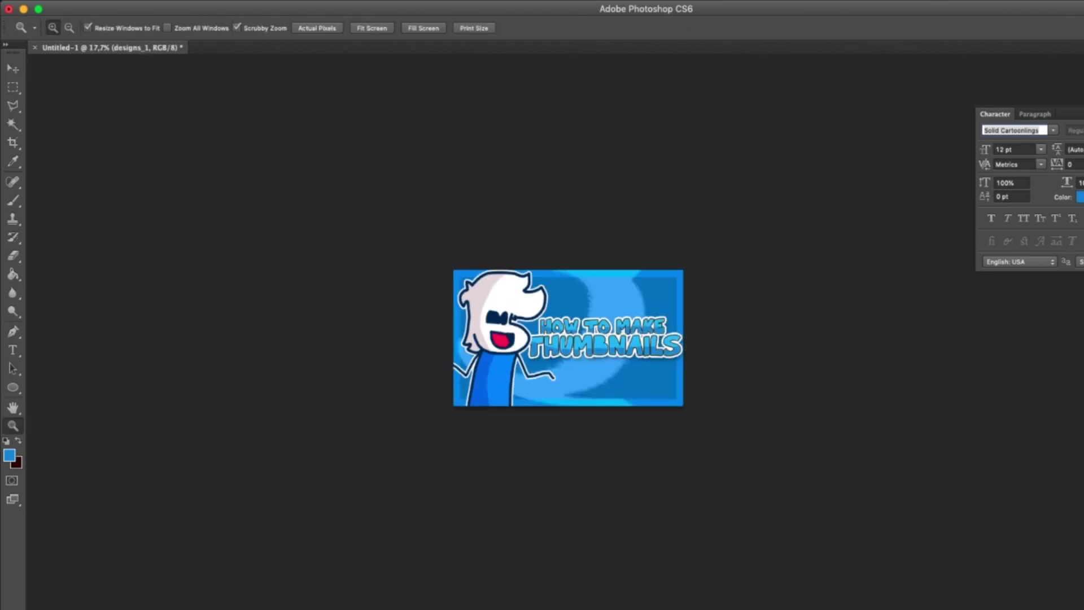
key(alt)
alt+click(709, 364)
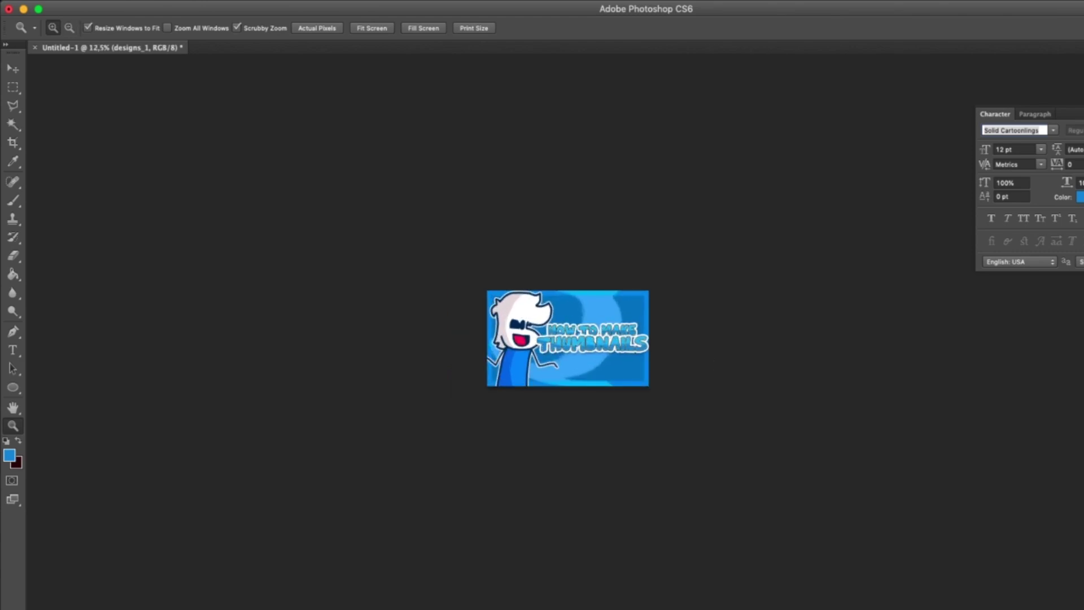
scroll(813, 418, up, 5)
scroll(751, 404, down, 3)
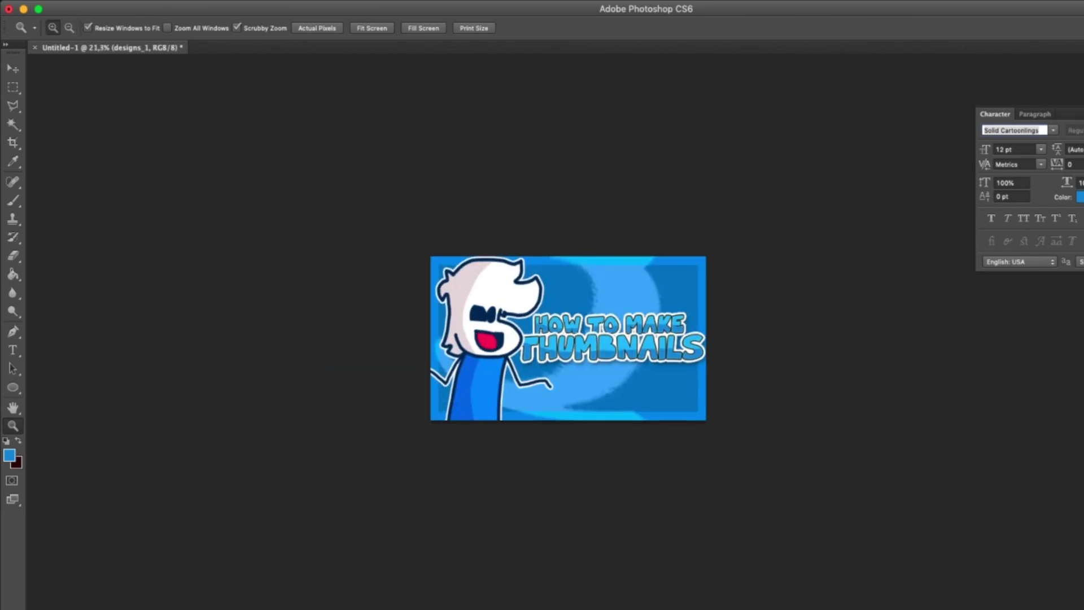
Give the character layer a Multiply Drop Shadow with a 41° angle and a slightly increased distance.
click(877, 478)
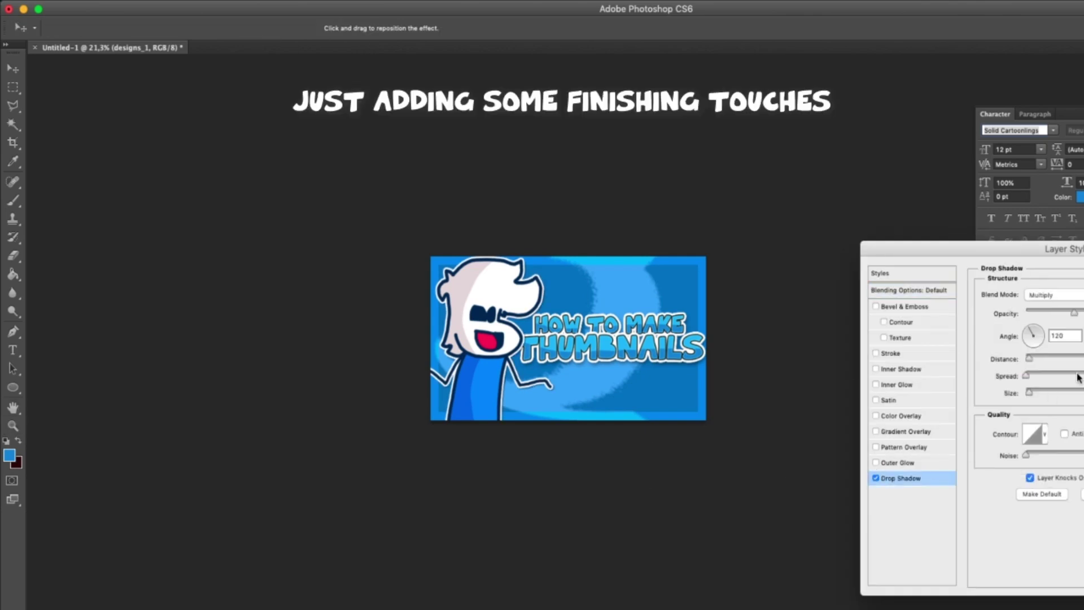
drag(1030, 358, 1002, 388)
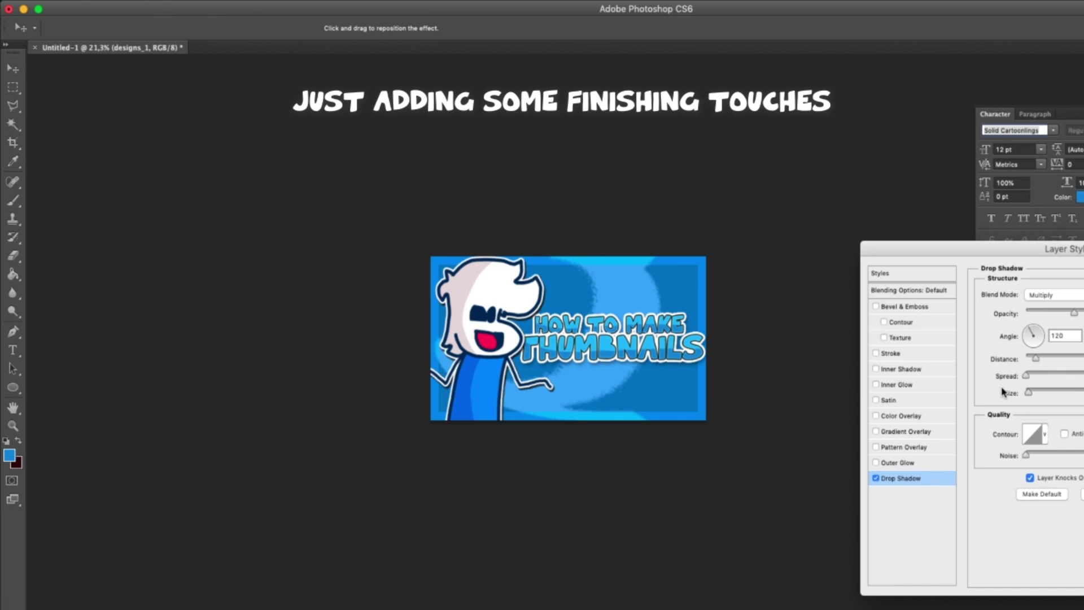
click(876, 479)
click(875, 479)
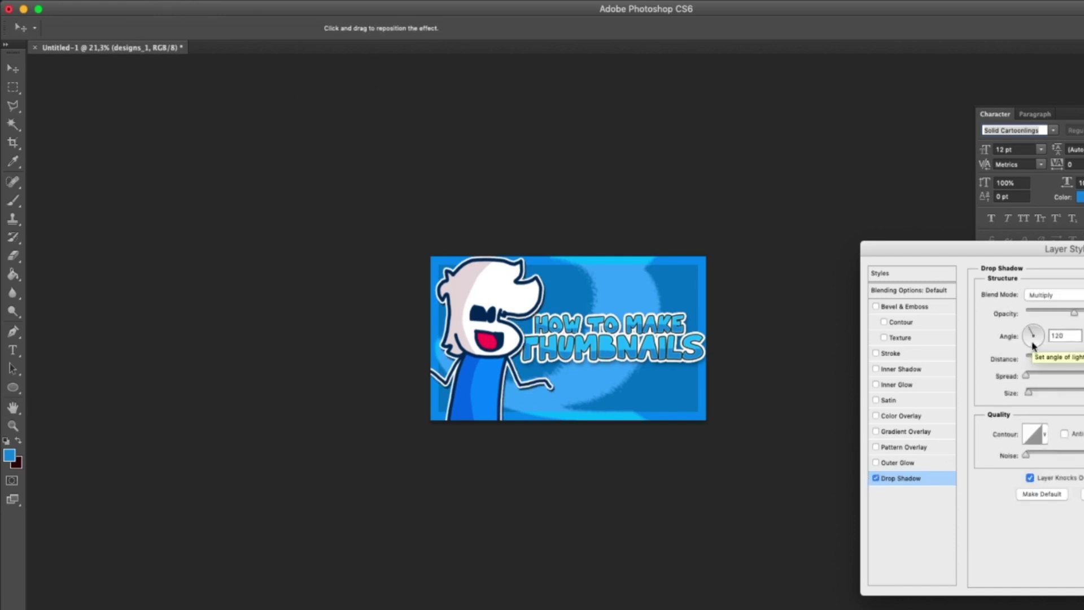
drag(1033, 344, 1046, 324)
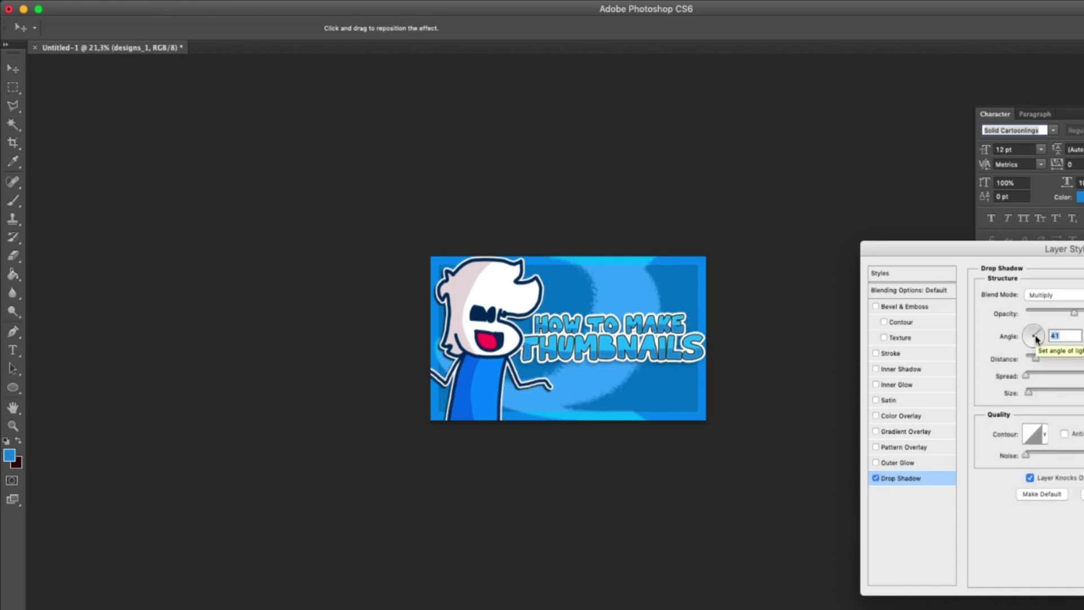
click(876, 479)
click(876, 479)
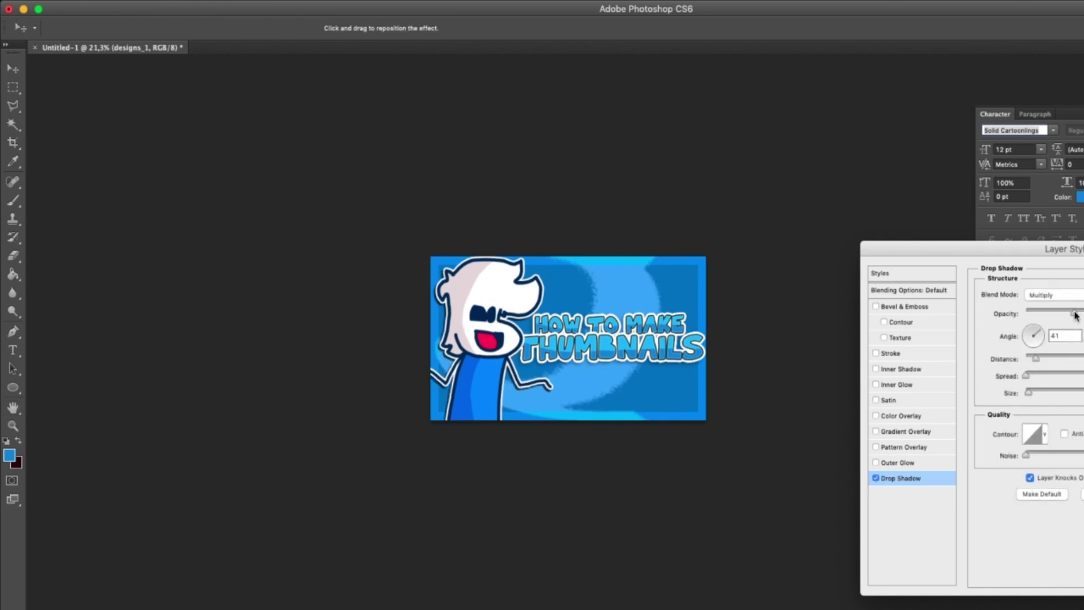
key(Return)
key(z)
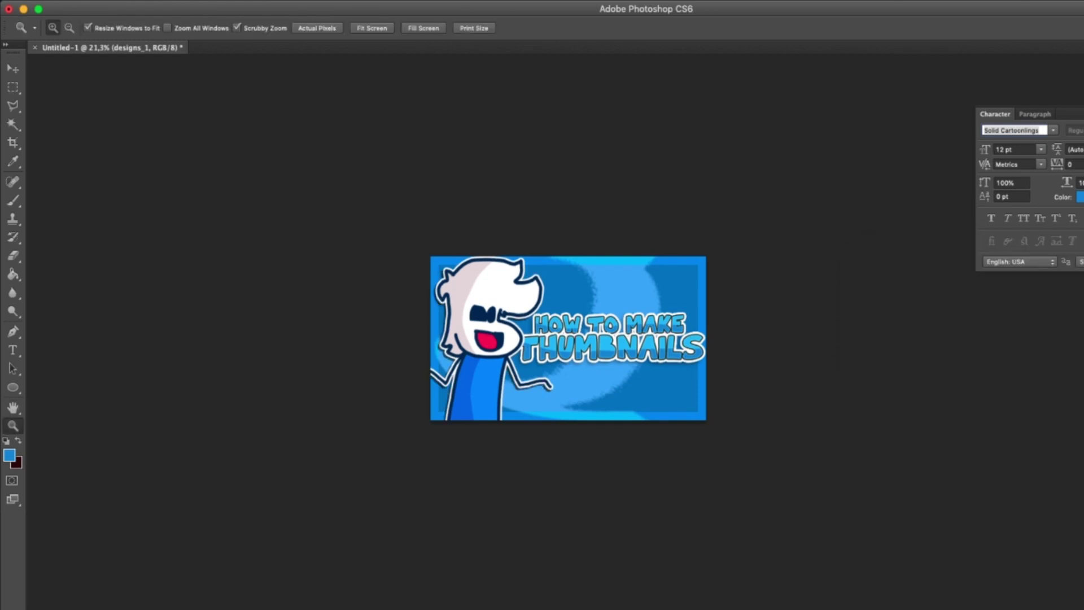
Add a Hue/Saturation adjustment that shifts the thumbnail's hue slightly negative and raises the saturation for brighter blues.
click(1083, 451)
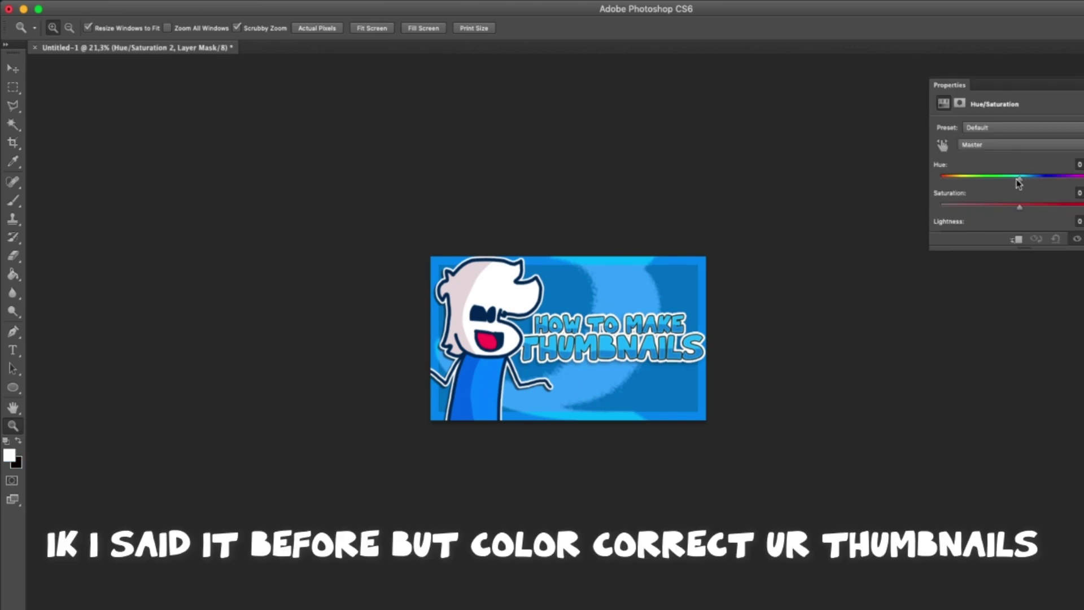
drag(1017, 179, 1035, 206)
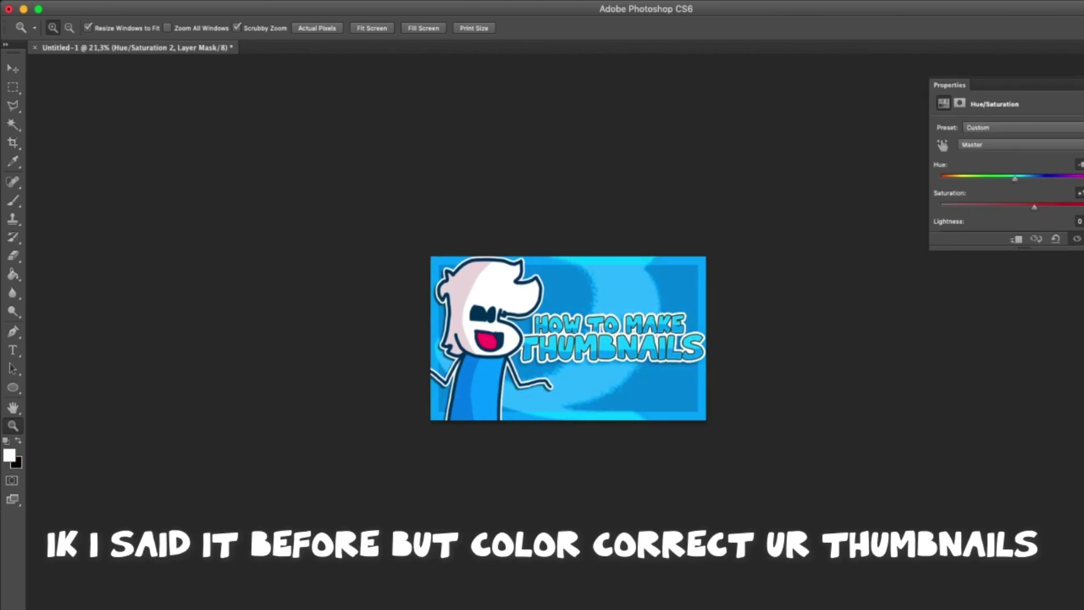
scroll(1033, 329, up, 5)
scroll(771, 300, down, 5)
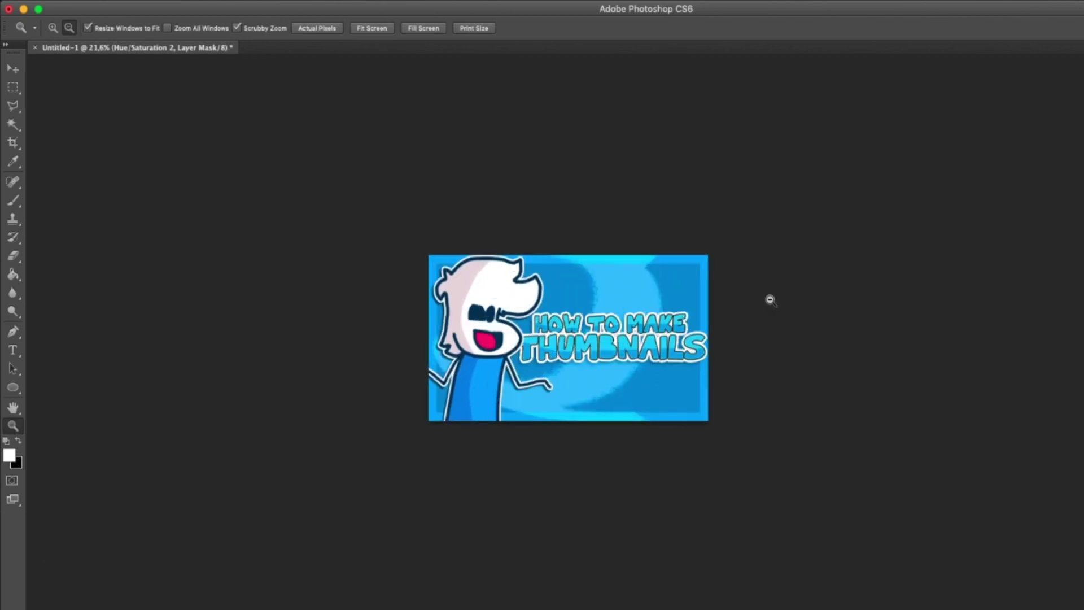
alt+click(765, 273)
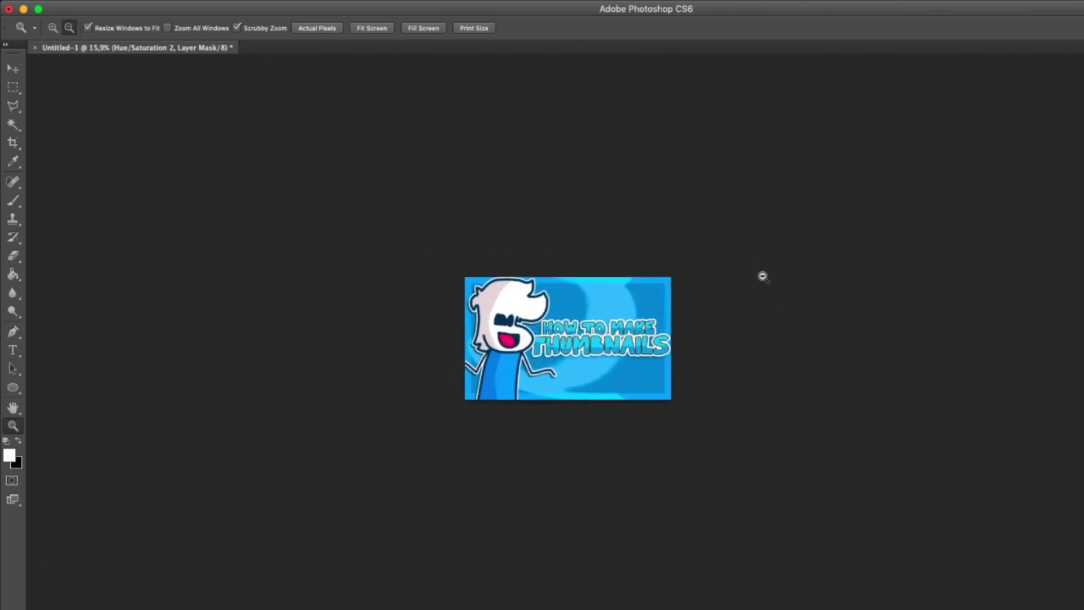
click(761, 286)
On a new layer, draw a linear blue-to-transparent gradient inward from the canvas's left edge, over the character.
drag(738, 273, 899, 322)
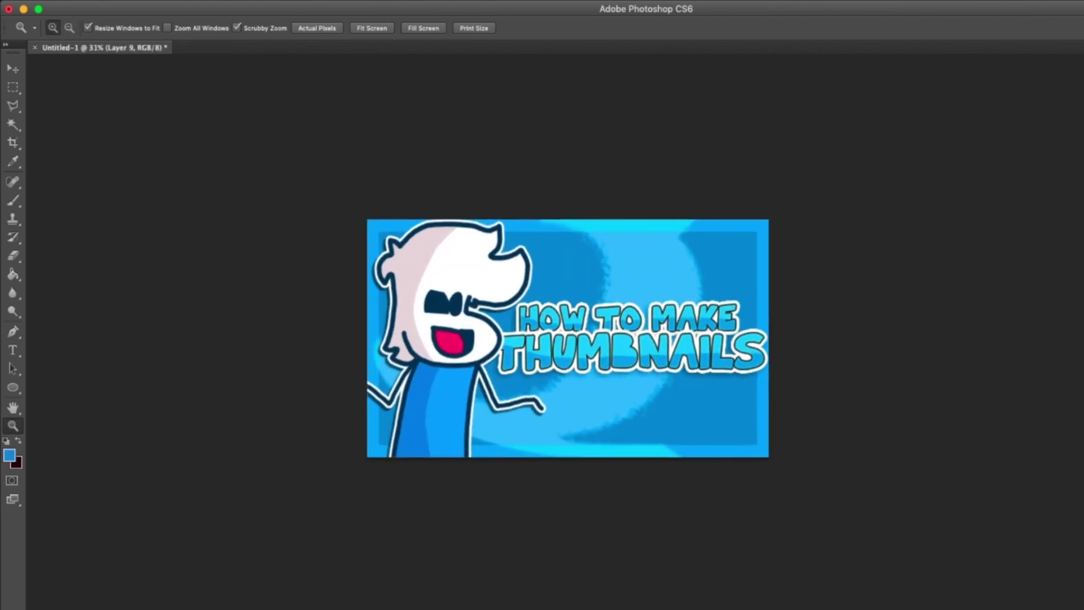
click(13, 274)
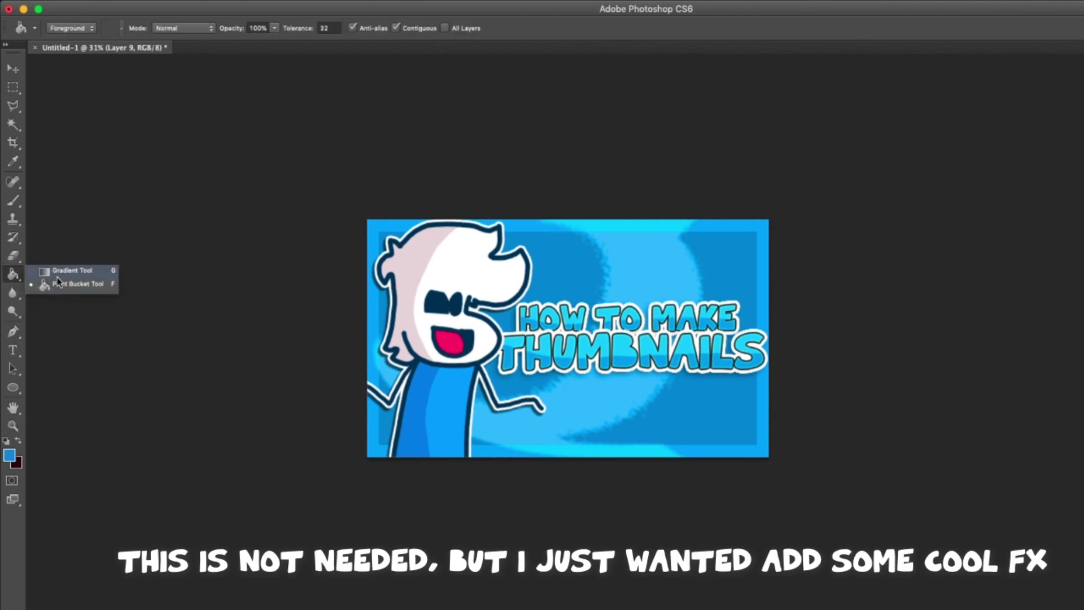
click(45, 273)
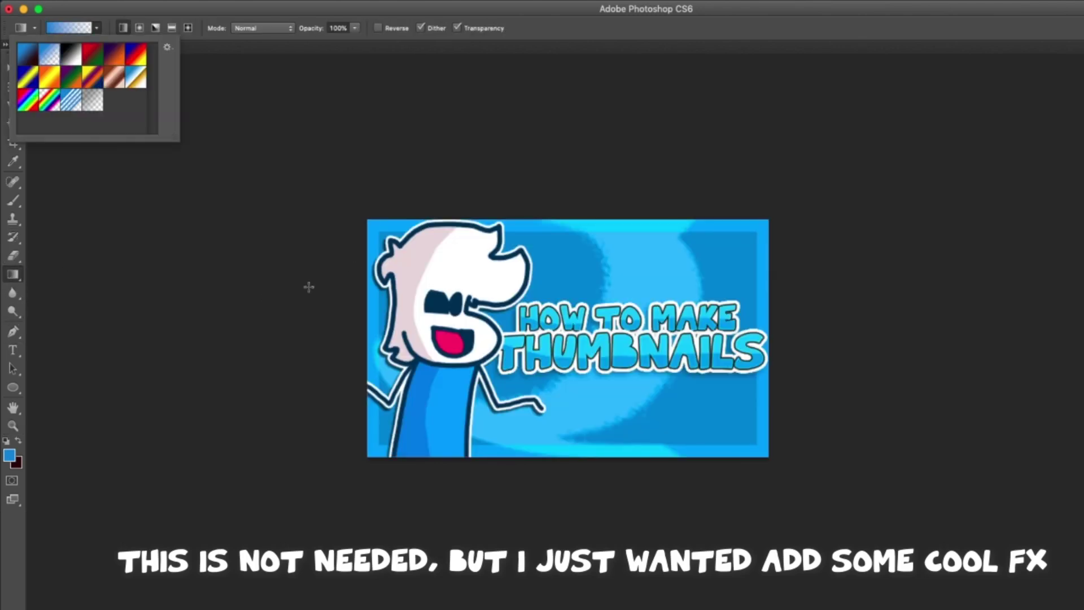
drag(306, 317, 542, 319)
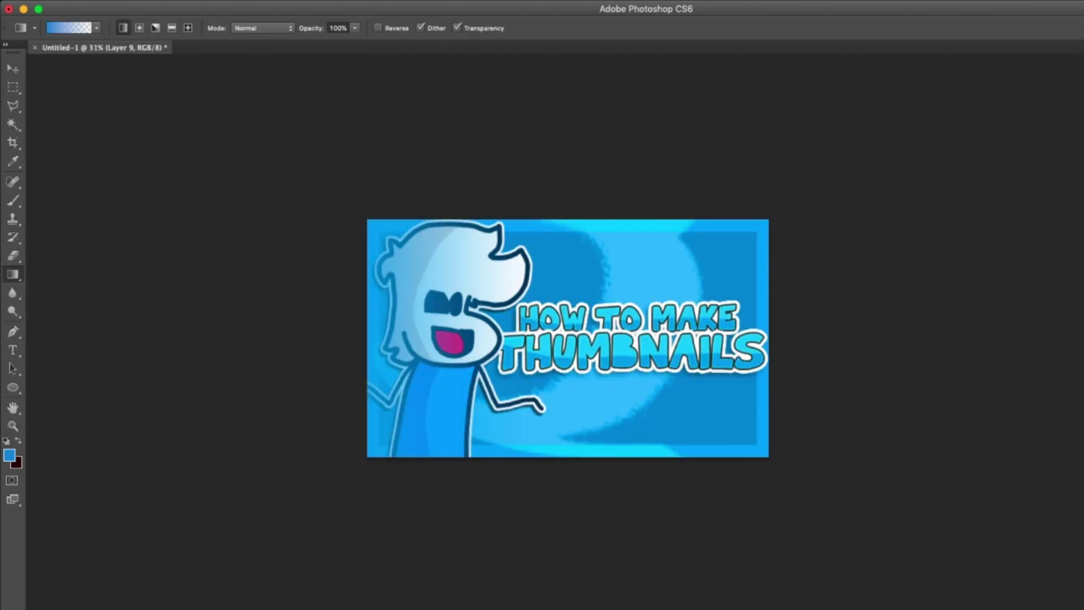
key(super+z)
key(super+z)
Rotate, stretch and reposition the gradient so it fades upward from the thumbnail's bottom edge across the full width.
key(super+t)
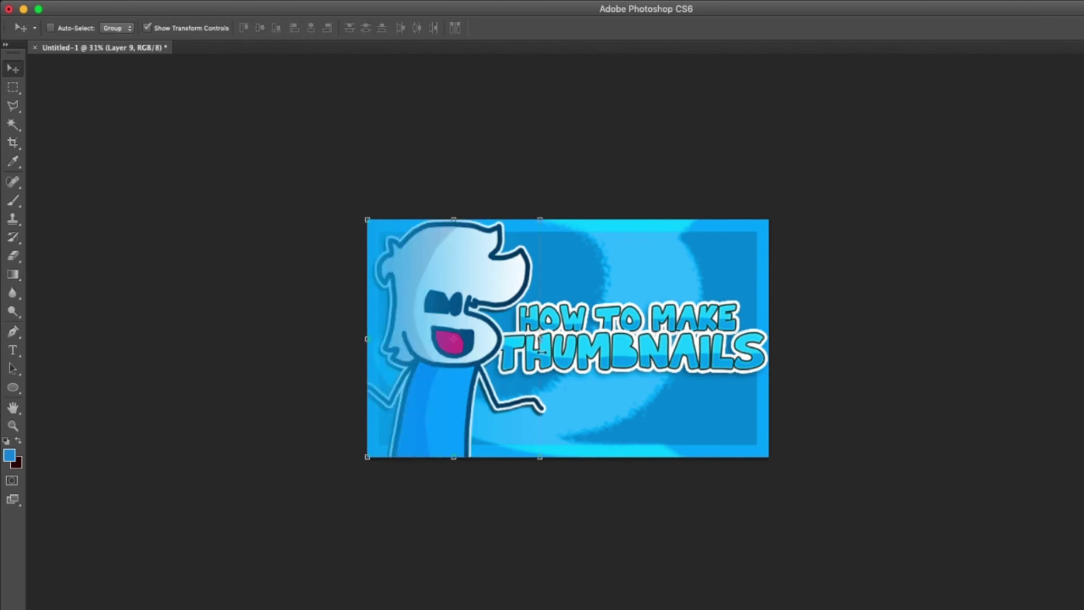
drag(550, 472, 584, 209)
drag(531, 385, 562, 423)
drag(593, 374, 777, 374)
drag(575, 285, 575, 345)
click(677, 28)
Examine the finished thumbnail with its bottom gradient at several reduced and enlarged view sizes.
key(z)
alt+click(594, 202)
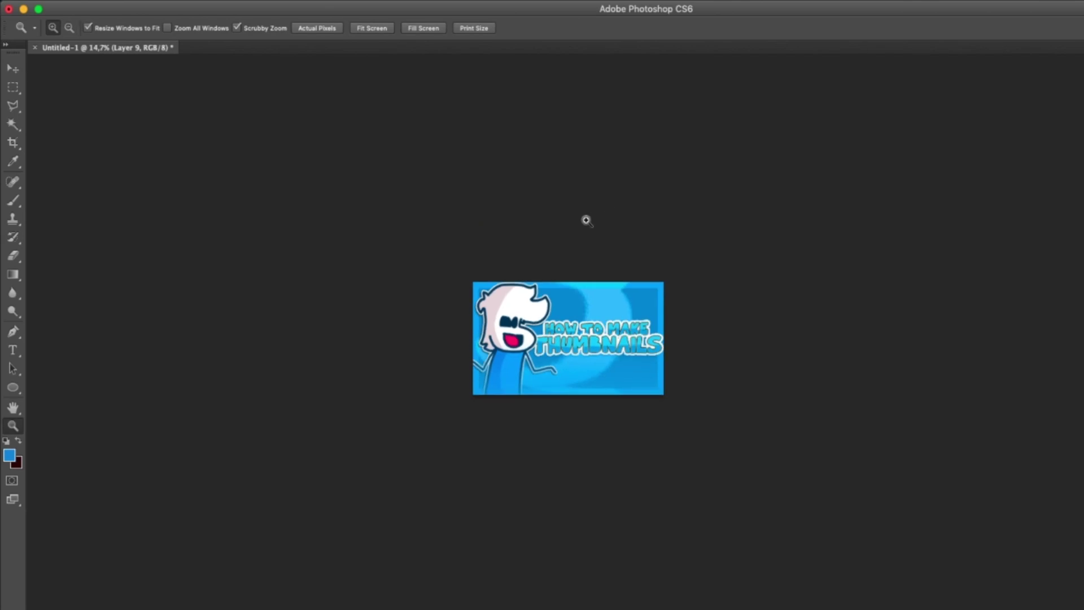
click(628, 274)
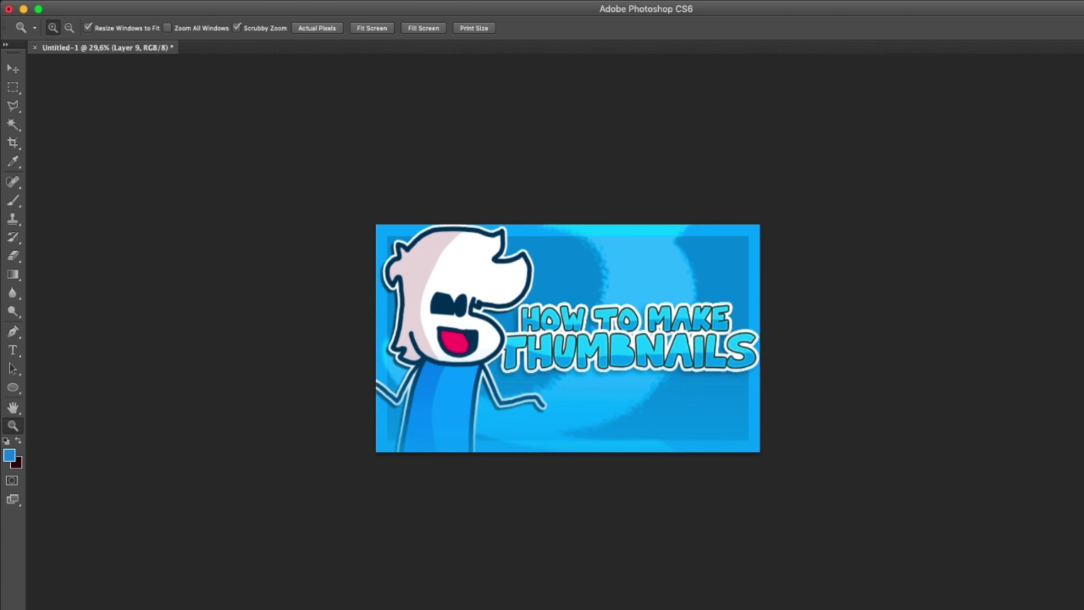
scroll(868, 342, down, 2)
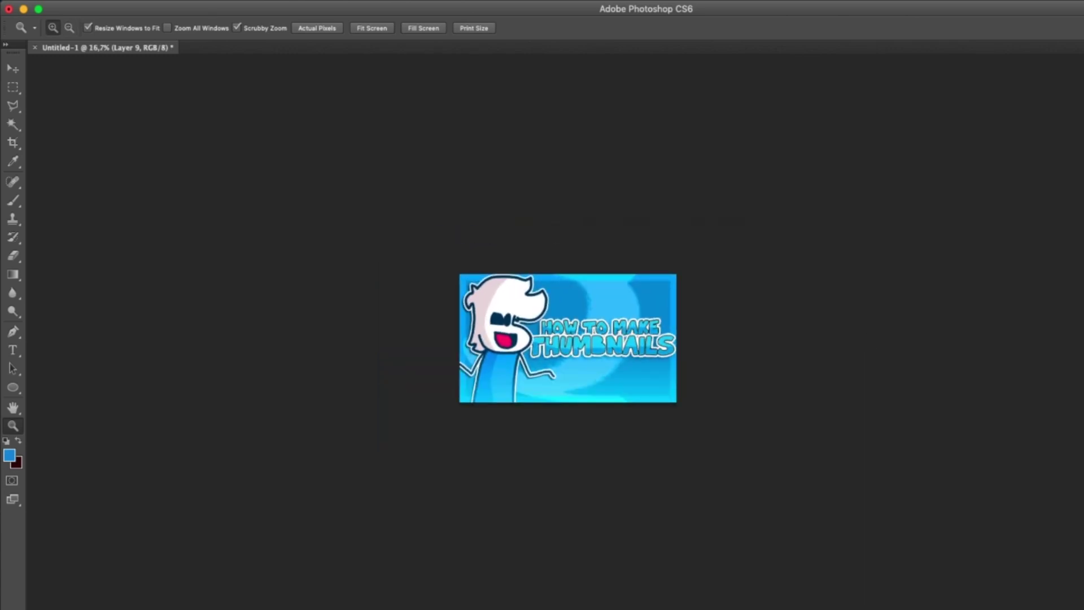
scroll(704, 343, up, 3)
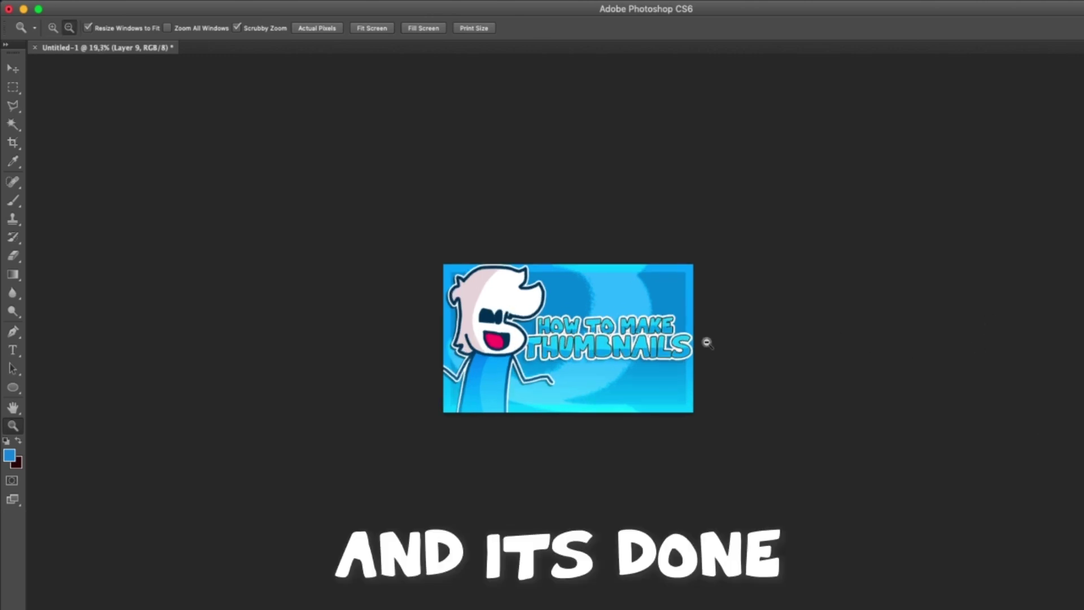
scroll(840, 320, down, 5)
scroll(838, 320, up, 4)
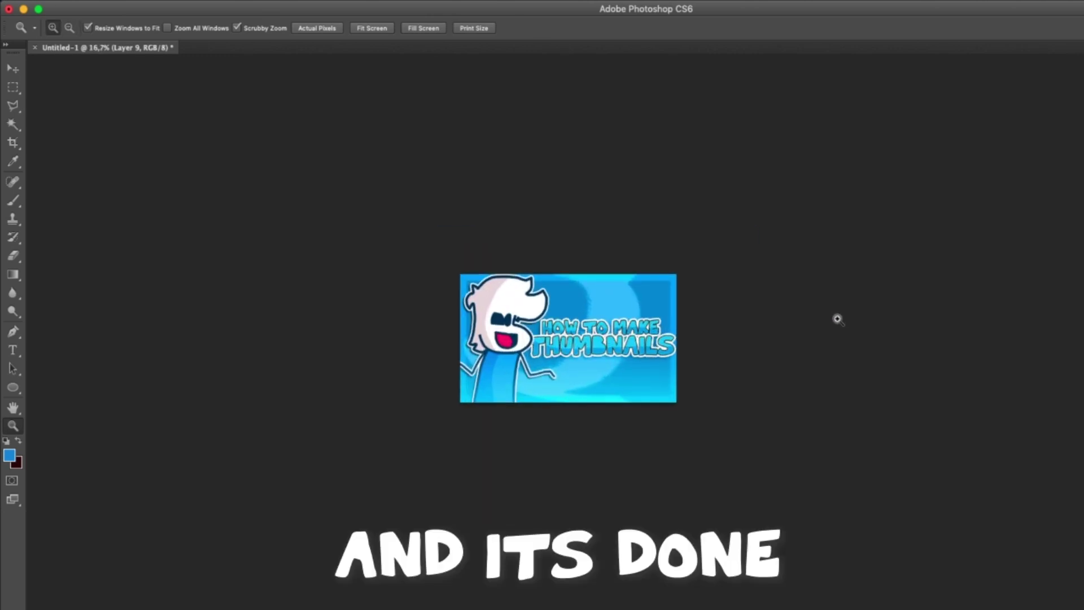
scroll(757, 292, up, 3)
Save the thumbnail to the Desktop as a PNG file named Untitled-1.
click(101, 1)
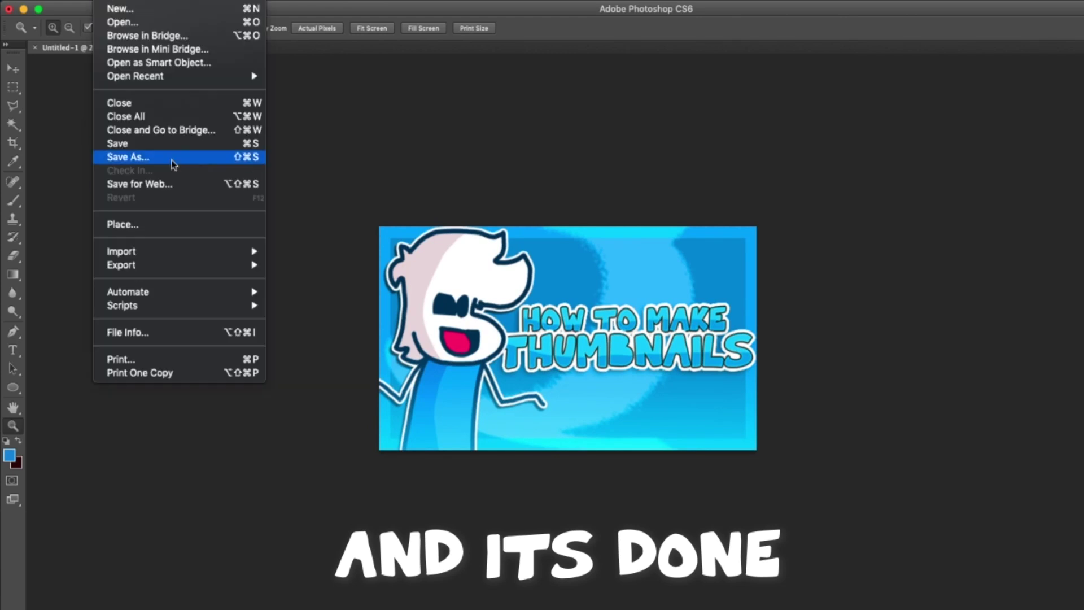
click(172, 158)
click(589, 282)
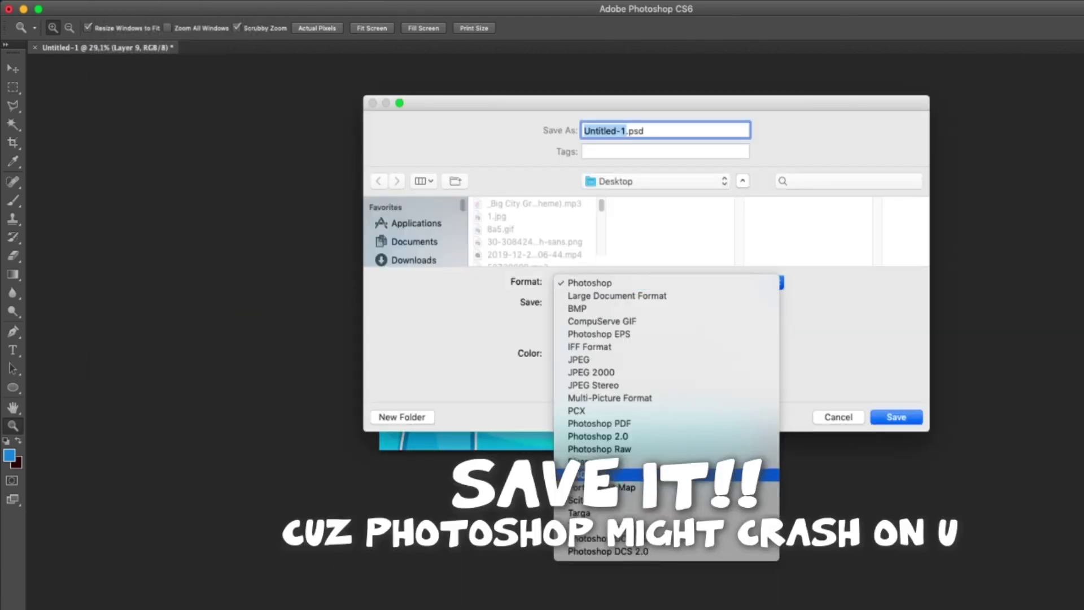
click(588, 473)
key(Return)
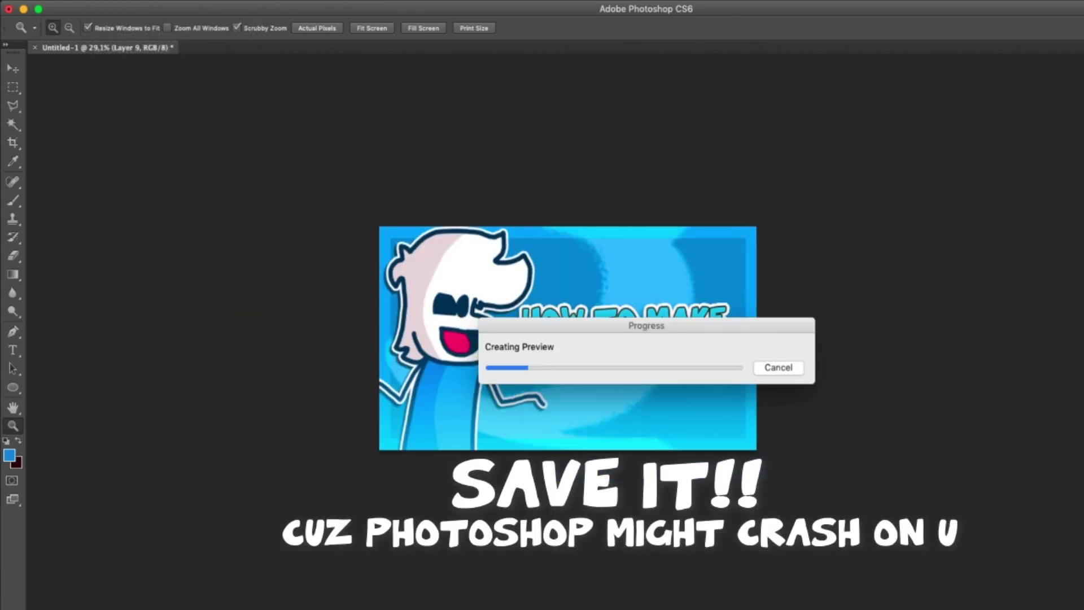